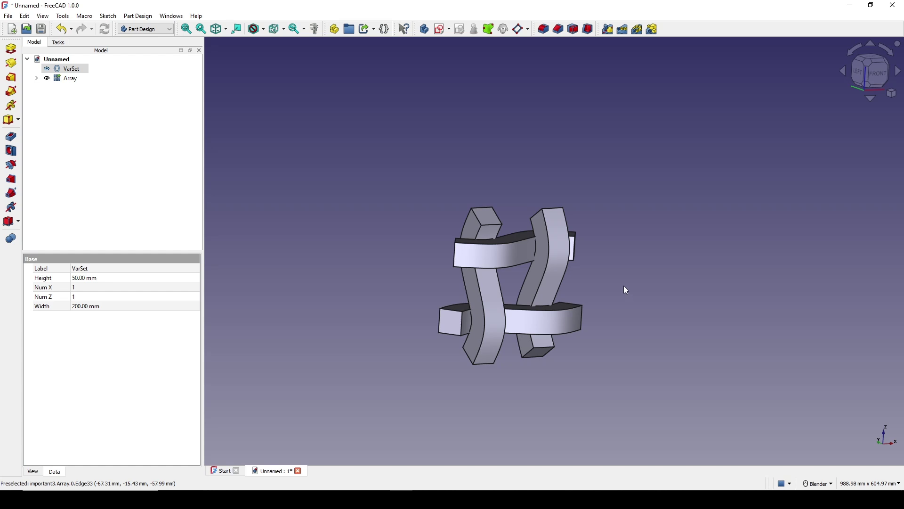
- Set the variable set's Width to 400 mm for the woven mesh cell
{"action": "middle_click_drag", "start_coordinate": [593, 285], "coordinate": [568, 283]}
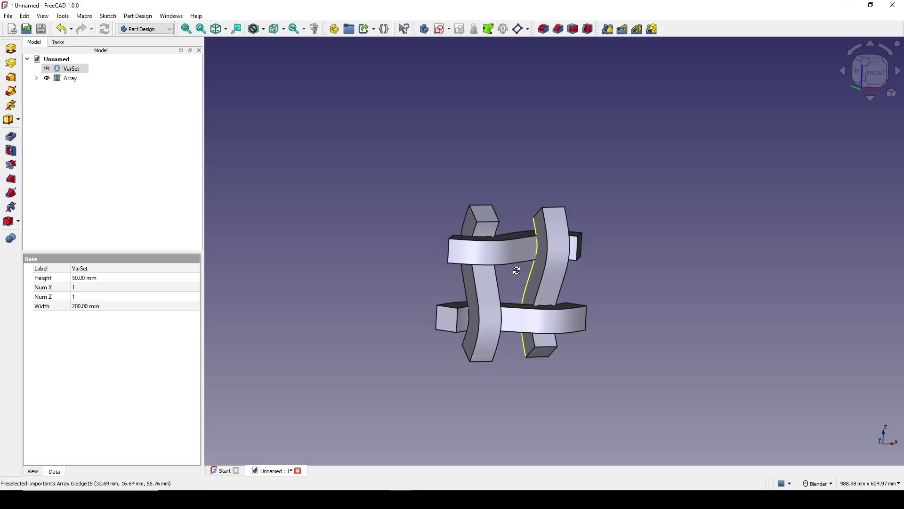
{"action": "left_click", "coordinate": [92, 307]}
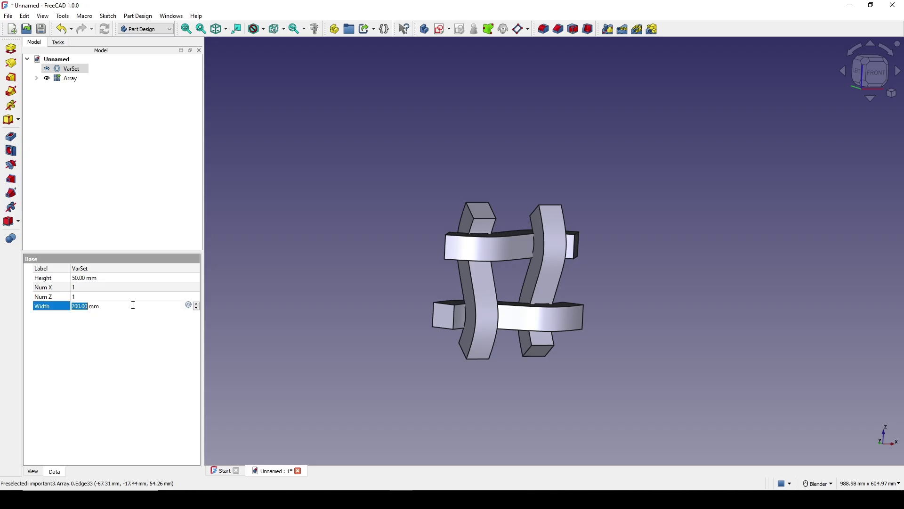
{"action": "type", "text": "40"}
{"action": "key", "text": "Return"}
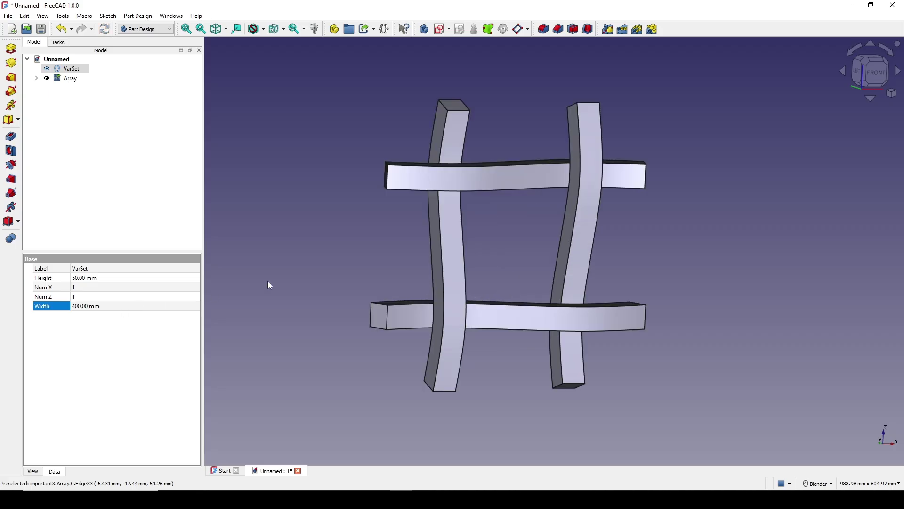
- Set the variable set's Height to 55 mm and inspect how the strands cross
{"action": "middle_click_drag", "start_coordinate": [523, 285], "coordinate": [420, 188]}
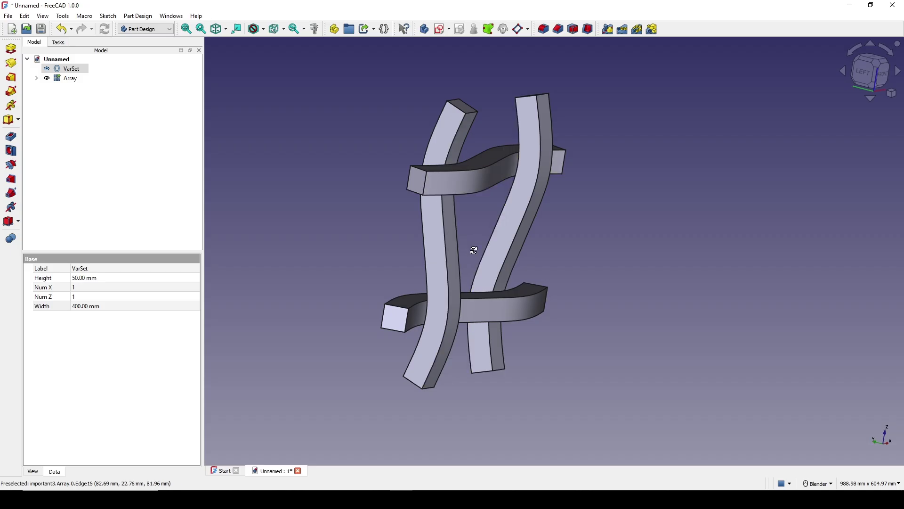
{"action": "middle_click_drag", "start_coordinate": [471, 246], "coordinate": [476, 249]}
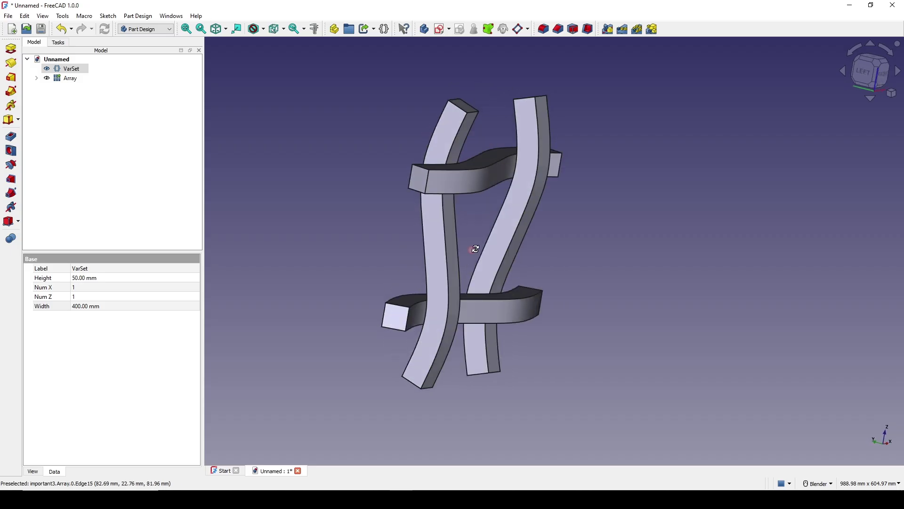
{"action": "left_click", "coordinate": [88, 279]}
{"action": "type", "text": "55"}
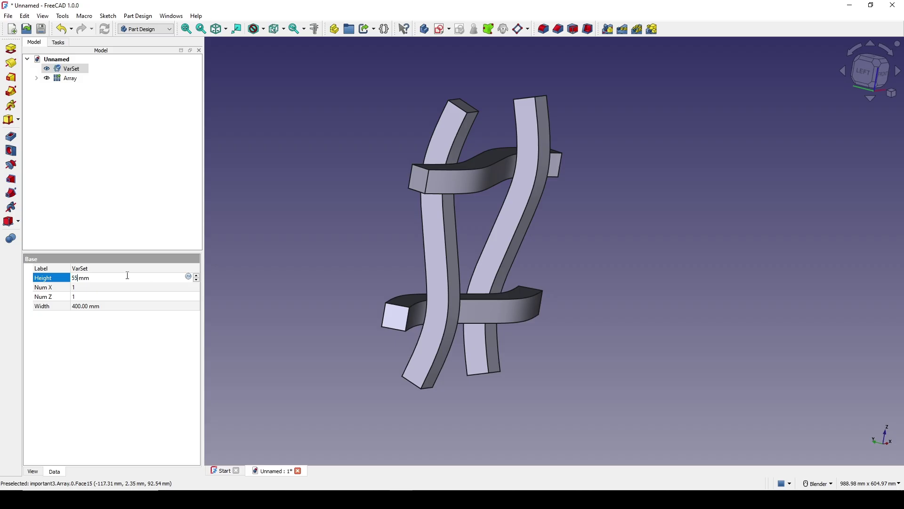
{"action": "key", "text": "Return"}
{"action": "middle_click_drag", "start_coordinate": [433, 290], "coordinate": [508, 293]}
{"action": "scroll", "coordinate": [458, 156], "scroll_direction": "up", "scroll_amount": 2}
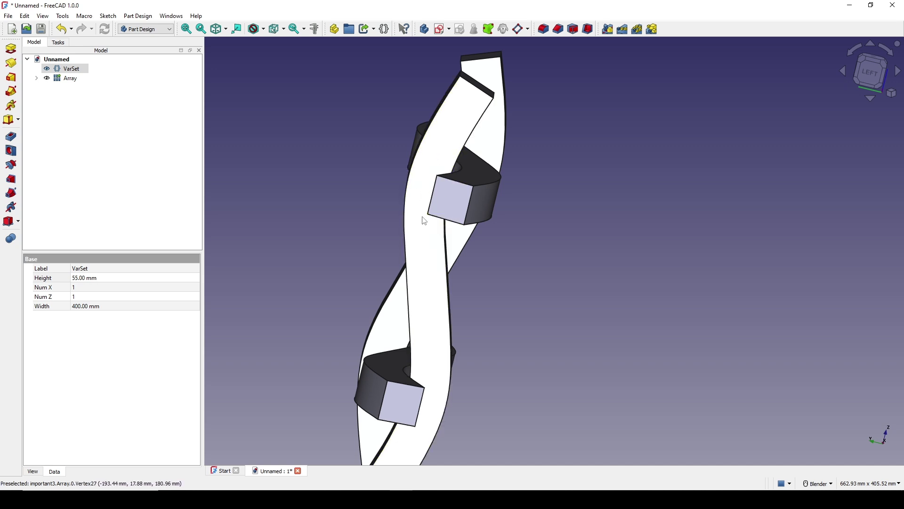
- Set the variable set's Height to 60 mm
{"action": "middle_click_drag", "start_coordinate": [512, 208], "coordinate": [437, 199]}
{"action": "left_click", "coordinate": [94, 281]}
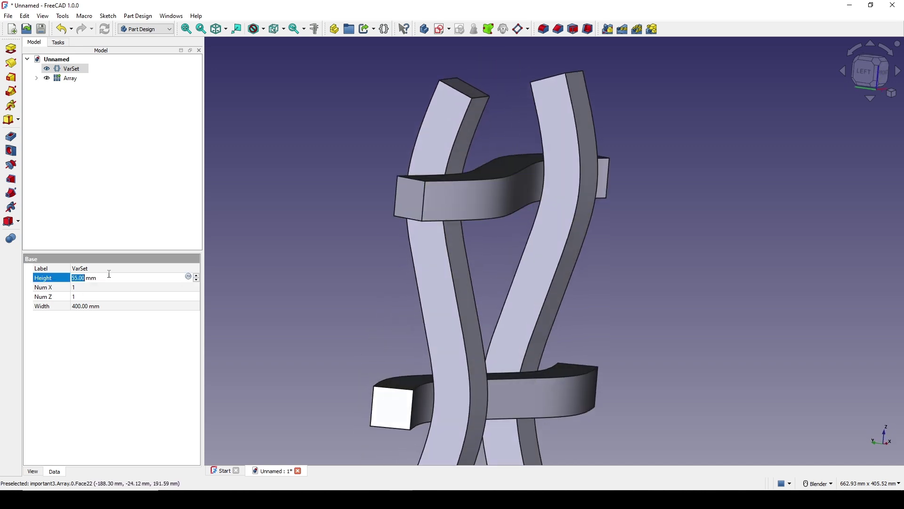
{"action": "type", "text": "60"}
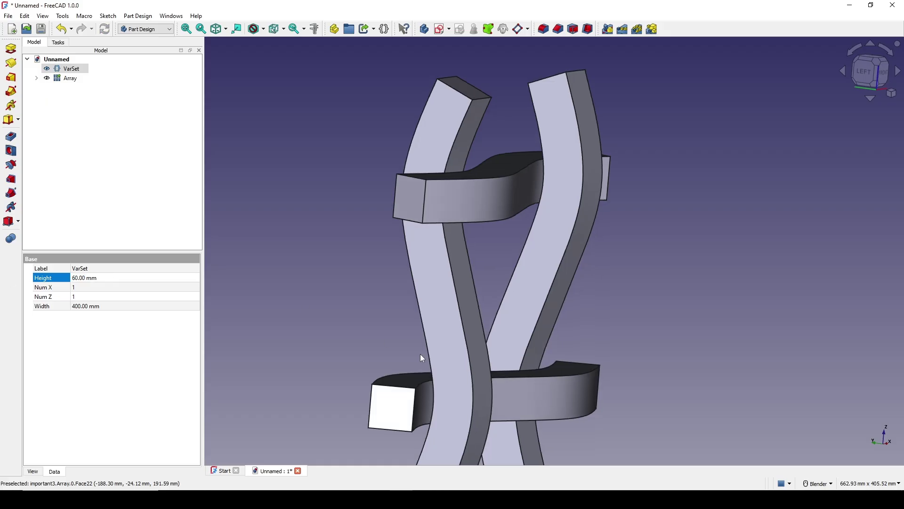
- Set the variable set's Height to 80 mm
{"action": "middle_click_drag", "start_coordinate": [420, 354], "coordinate": [454, 366]}
{"action": "left_click", "coordinate": [97, 277]}
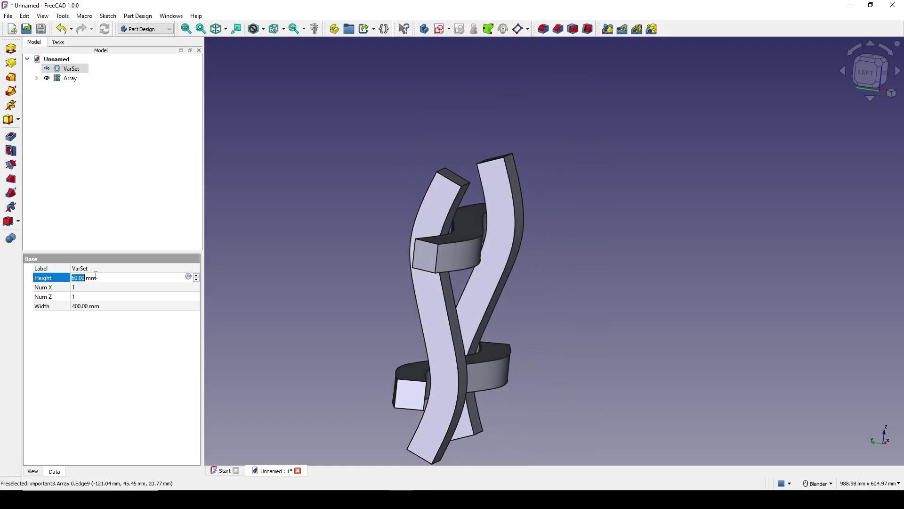
{"action": "type", "text": "80"}
{"action": "key", "text": "Return"}
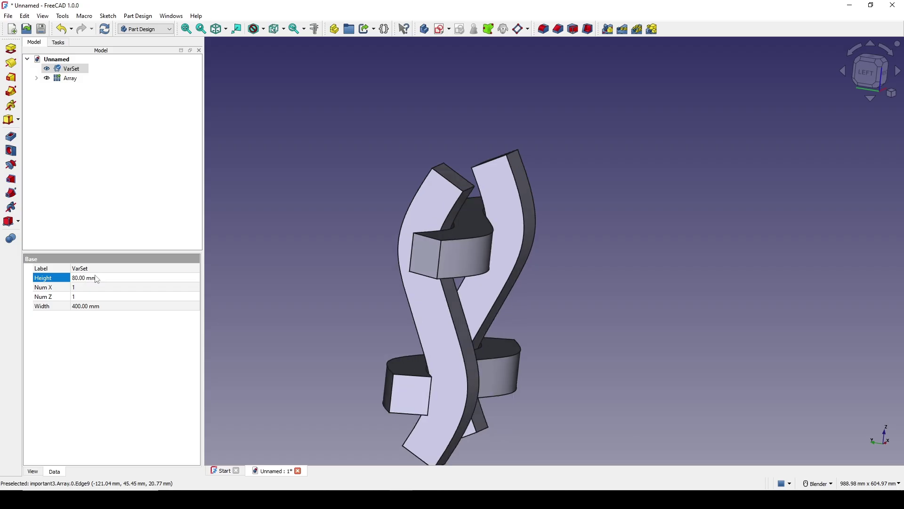
- Set the variable set's Height to 10 mm for thin strands
{"action": "mouse_move", "coordinate": [471, 292]}
{"action": "middle_mouse_down"}
{"action": "mouse_move", "coordinate": [490, 278]}
{"action": "mouse_move", "coordinate": [494, 259]}
{"action": "mouse_move", "coordinate": [449, 215]}
{"action": "mouse_move", "coordinate": [451, 244]}
{"action": "mouse_move", "coordinate": [457, 219]}
{"action": "middle_mouse_up"}
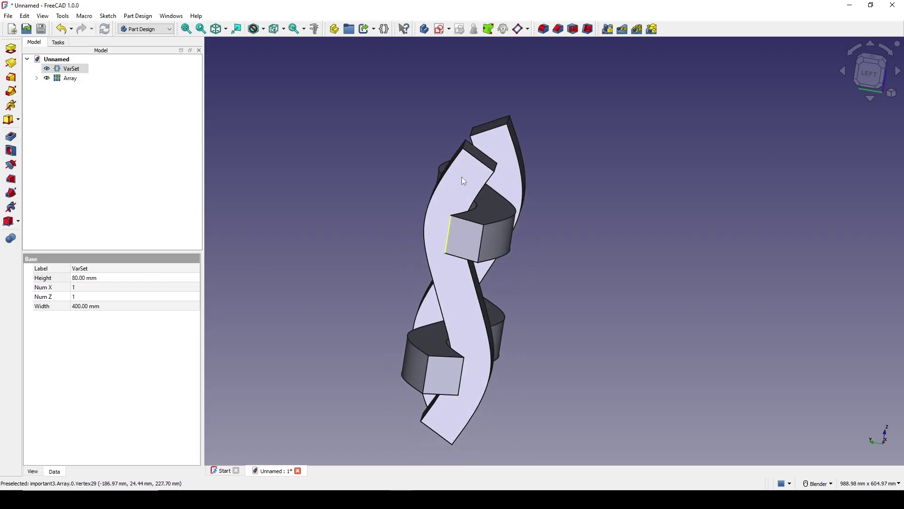
{"action": "middle_click_drag", "start_coordinate": [522, 258], "coordinate": [507, 250]}
{"action": "left_click", "coordinate": [99, 278]}
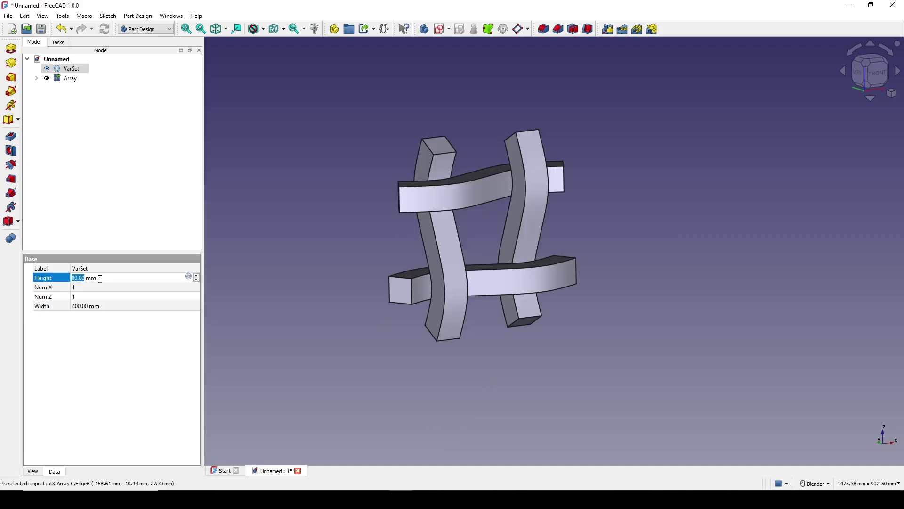
{"action": "type", "text": "10"}
{"action": "key", "text": "Return"}
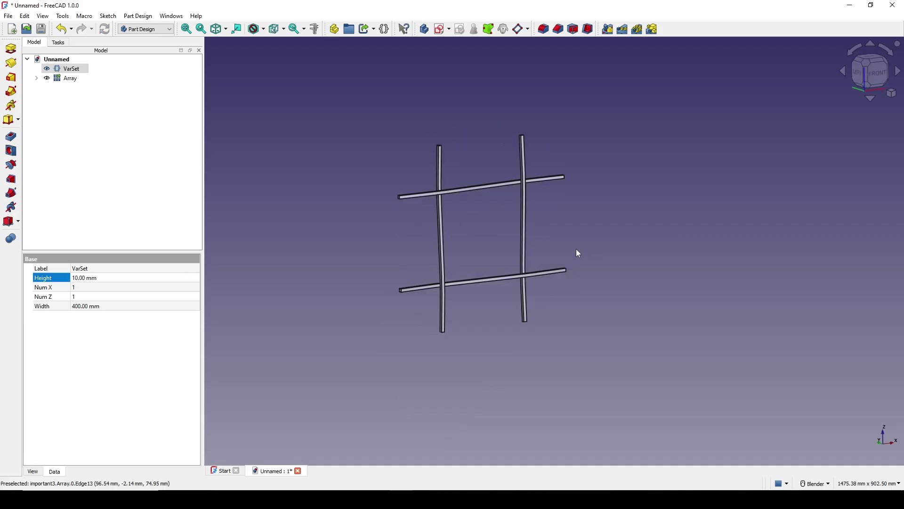
- Set the variable set's Height to 20 mm
{"action": "scroll", "coordinate": [503, 247], "scroll_direction": "up", "scroll_amount": 3}
{"action": "middle_click_drag", "start_coordinate": [503, 248], "coordinate": [450, 227]}
{"action": "left_click", "coordinate": [98, 278]}
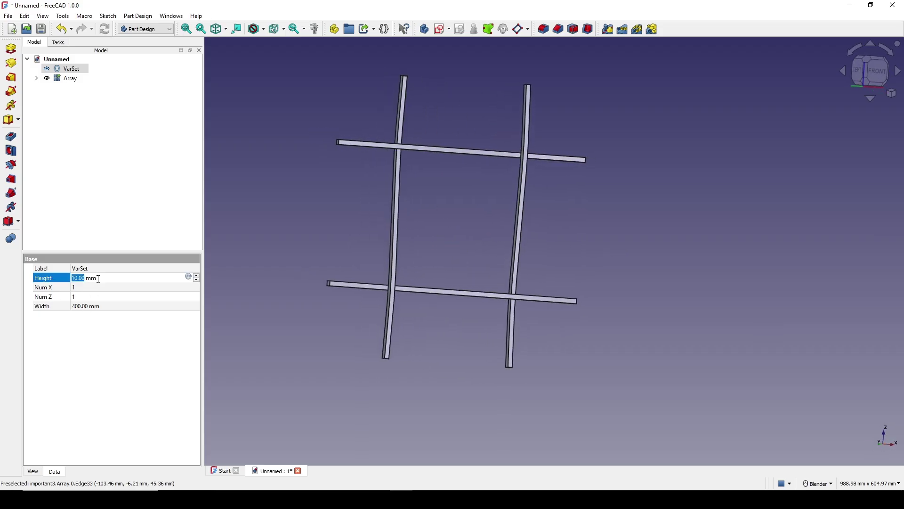
{"action": "type", "text": "20"}
{"action": "key", "text": "Return"}
- Set the variable set's Height to 40 mm
{"action": "scroll", "coordinate": [653, 359], "scroll_direction": "down", "scroll_amount": 5}
{"action": "middle_click_drag", "start_coordinate": [654, 359], "coordinate": [387, 334]}
{"action": "left_click", "coordinate": [88, 278]}
{"action": "type", "text": "4"}
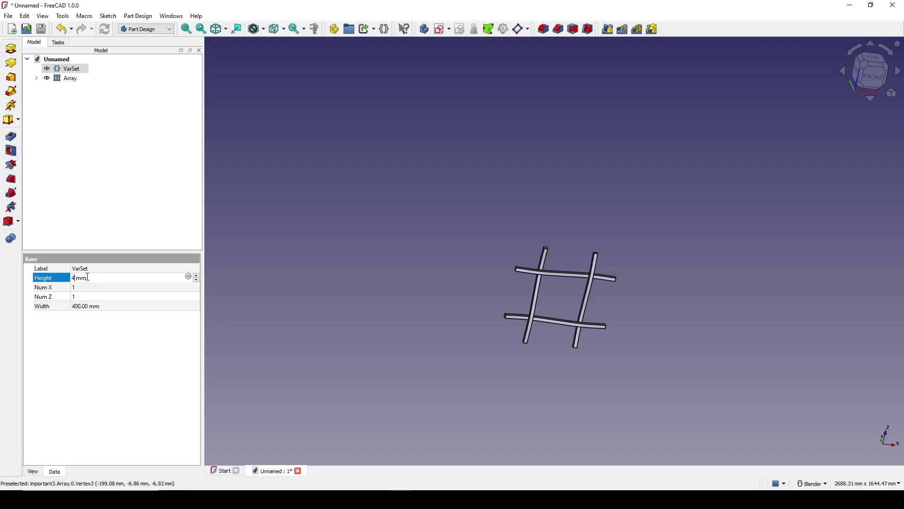
{"action": "type", "text": "0"}
{"action": "key", "text": "Return"}
- Set Num X in the variable set to 10 to repeat the weave cell along the X axis
{"action": "middle_click_drag", "start_coordinate": [434, 218], "coordinate": [471, 311]}
{"action": "left_click", "coordinate": [94, 287]}
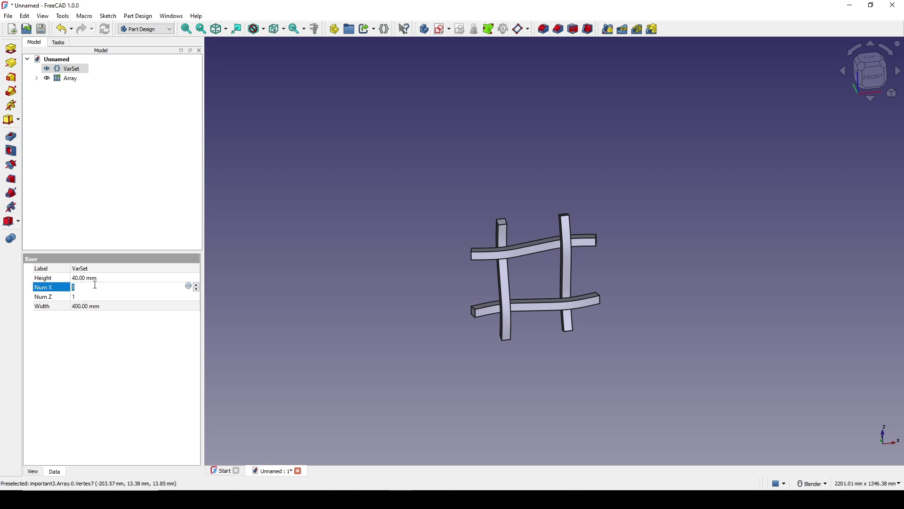
{"action": "type", "text": "10"}
{"action": "key", "text": "Return"}
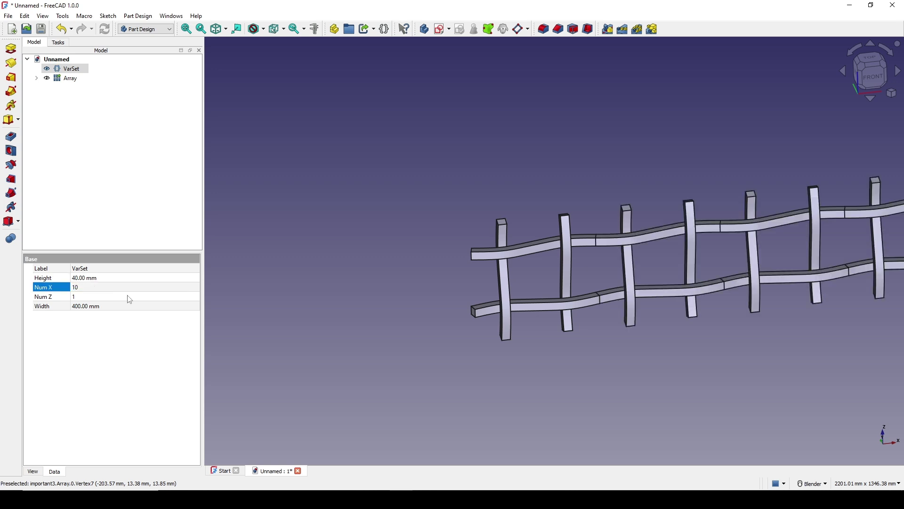
- Set Num Z in the variable set to 10 to repeat the weave vertically, and inspect the resulting mesh
{"action": "scroll", "coordinate": [543, 323], "scroll_direction": "down", "scroll_amount": 4}
{"action": "middle_click_drag", "start_coordinate": [648, 274], "coordinate": [500, 283], "text": "shift"}
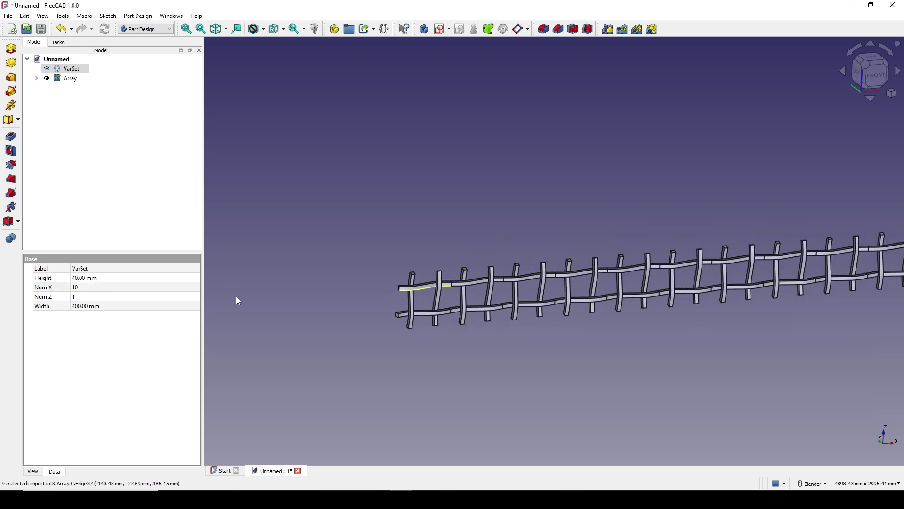
{"action": "left_click", "coordinate": [87, 296]}
{"action": "type", "text": "0"}
{"action": "key", "text": "Return"}
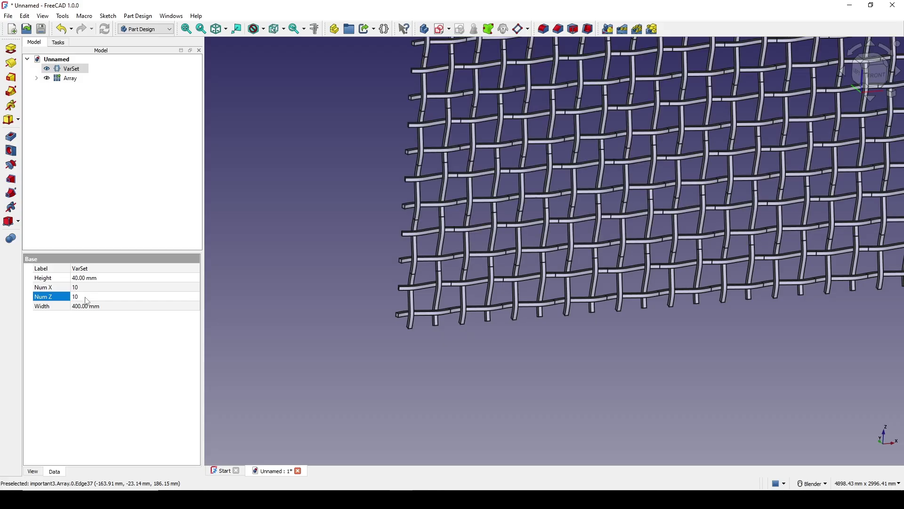
{"action": "scroll", "coordinate": [638, 207], "scroll_direction": "down", "scroll_amount": 4}
{"action": "middle_click_drag", "start_coordinate": [663, 140], "coordinate": [599, 225], "text": "shift"}
{"action": "scroll", "coordinate": [599, 224], "scroll_direction": "up", "scroll_amount": 3}
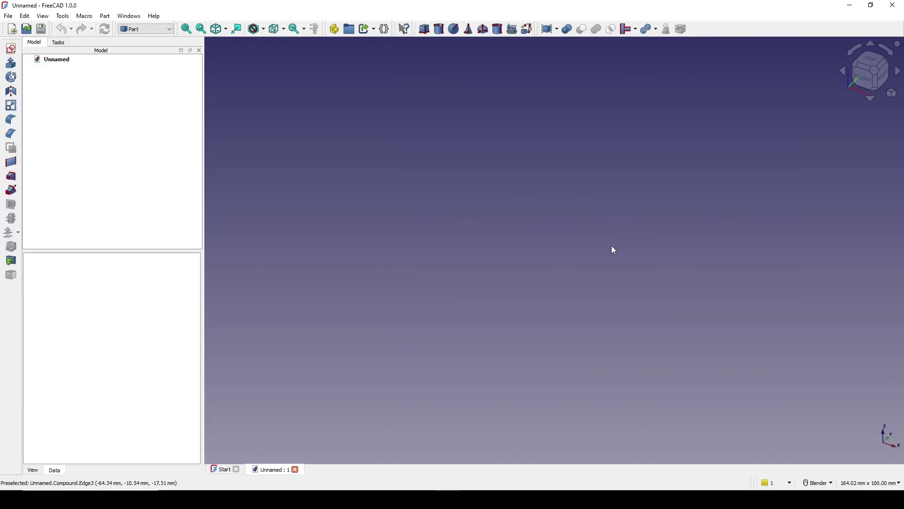
- Create a sketch on the XY plane and draw a centered rectangle about 82 by 59 mm at the origin
{"action": "left_click", "coordinate": [10, 48]}
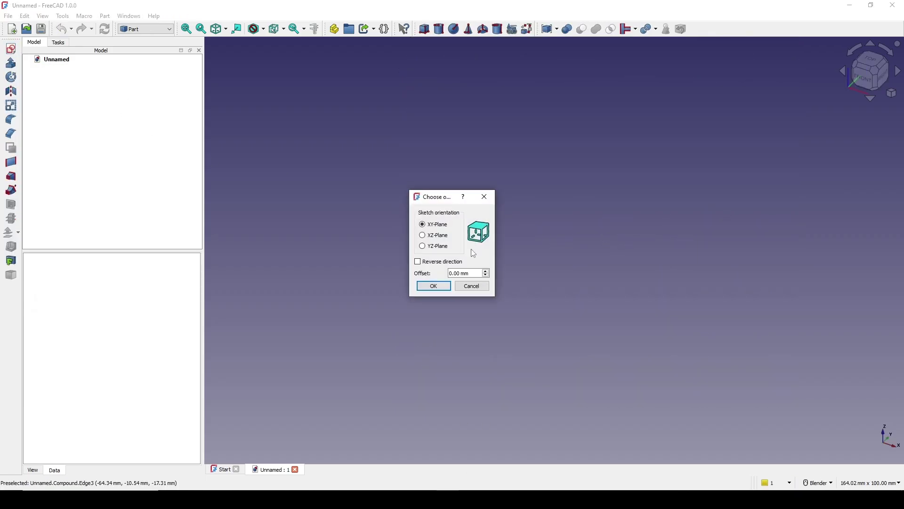
{"action": "left_click", "coordinate": [437, 285]}
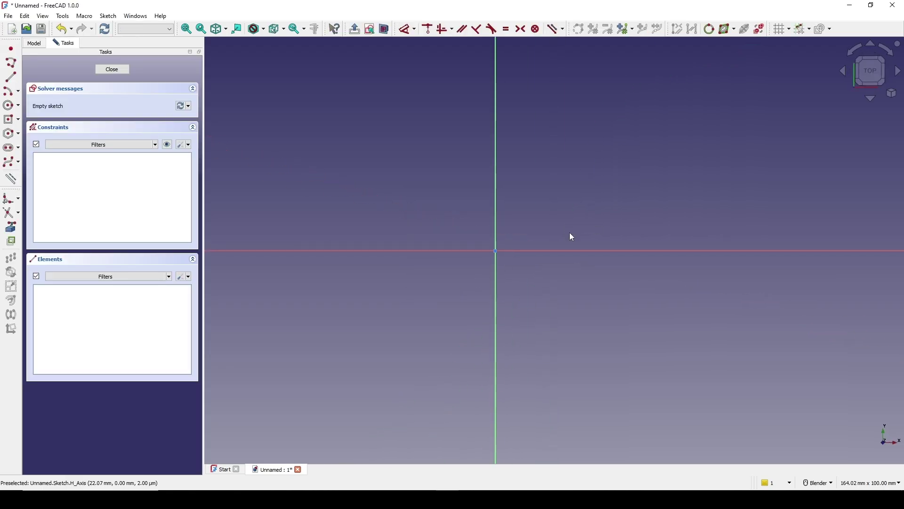
{"action": "left_click", "coordinate": [18, 120]}
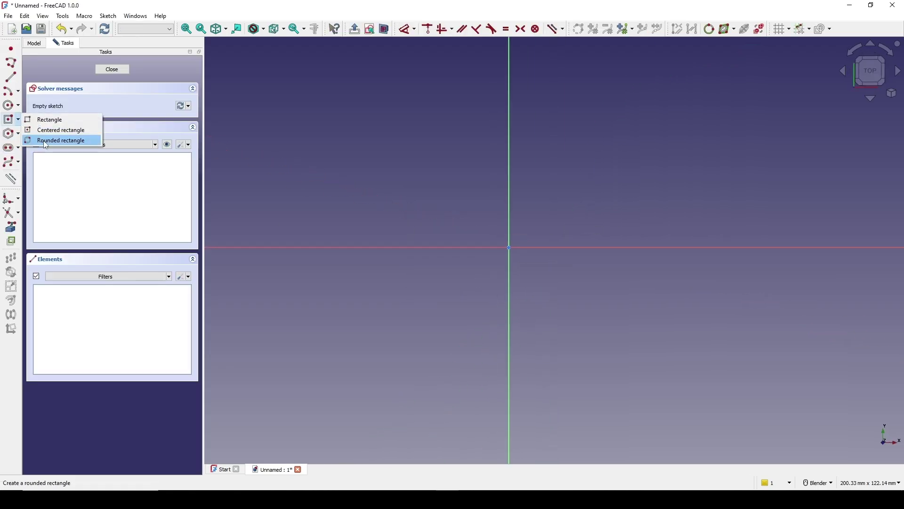
{"action": "left_click", "coordinate": [55, 131]}
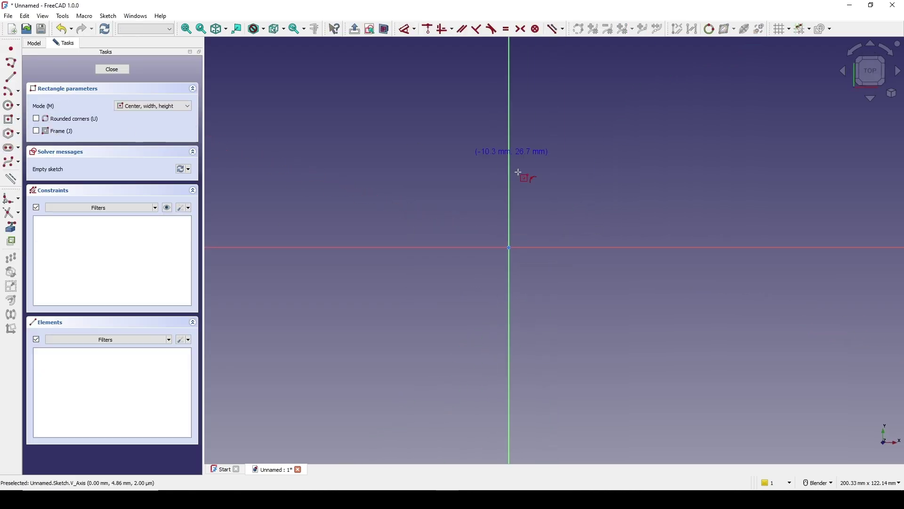
{"action": "left_click", "coordinate": [510, 248]}
{"action": "left_click", "coordinate": [652, 145]}
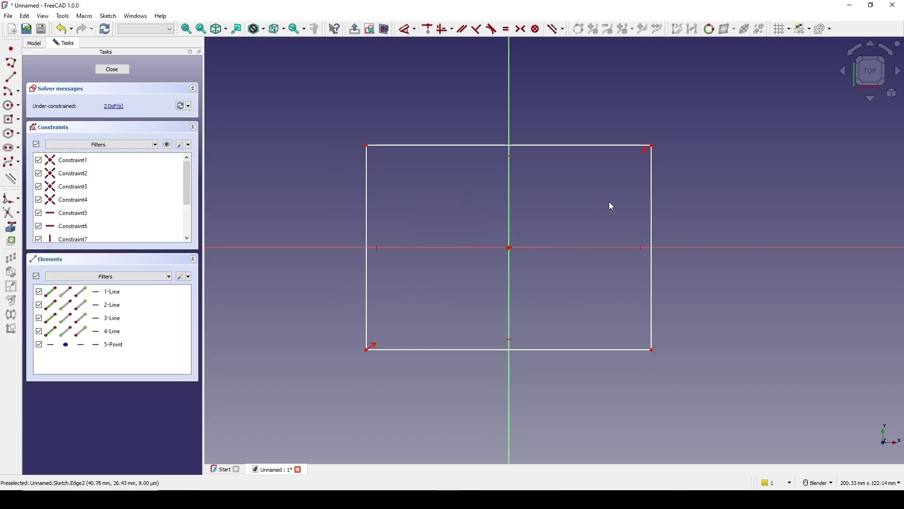
- Nudge the rectangle's upper edge slightly, close the sketch and clear the selection
{"action": "scroll", "coordinate": [609, 201], "scroll_direction": "down", "scroll_amount": 2}
{"action": "middle_click_drag", "start_coordinate": [602, 188], "coordinate": [558, 210], "text": "shift"}
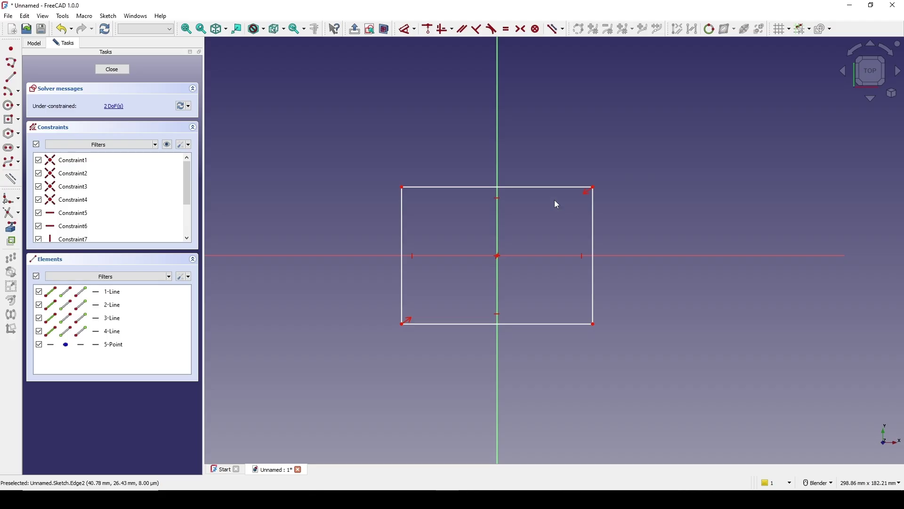
{"action": "left_click_drag", "start_coordinate": [554, 194], "coordinate": [554, 193]}
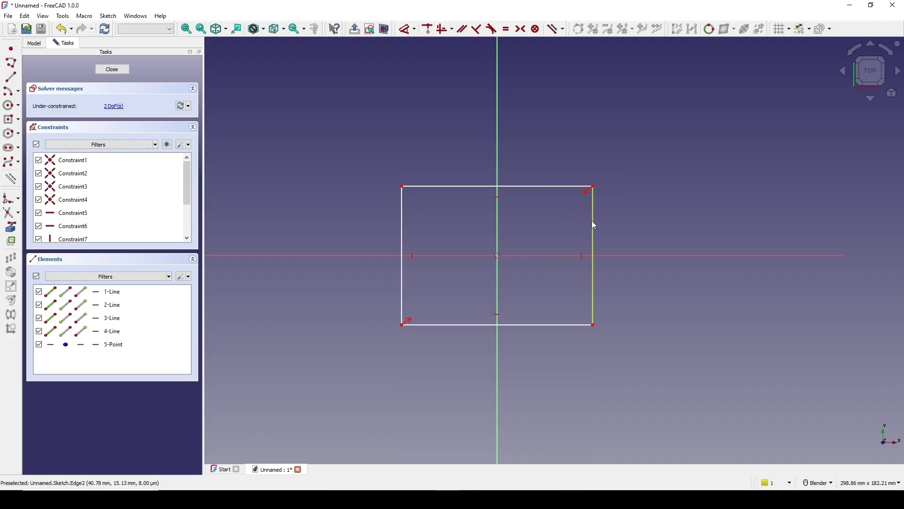
{"action": "middle_click_drag", "start_coordinate": [561, 228], "coordinate": [560, 220], "text": "shift"}
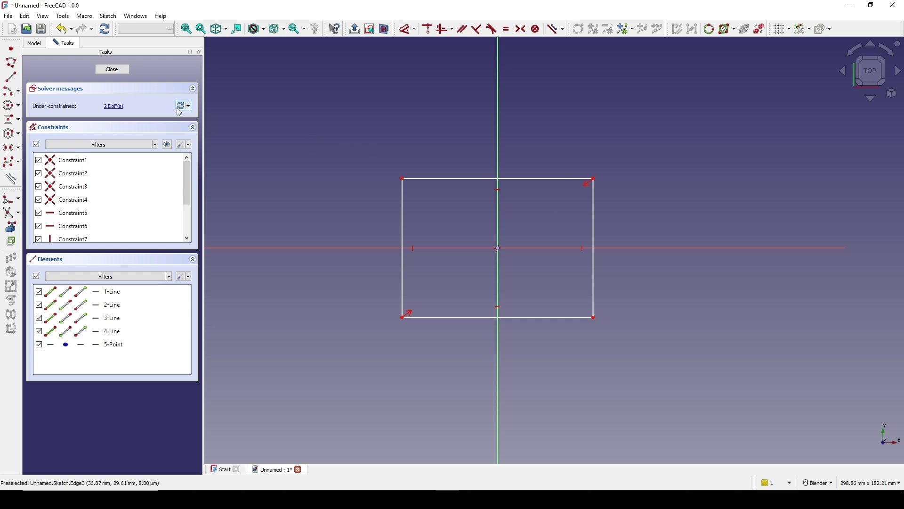
{"action": "left_click", "coordinate": [117, 71]}
{"action": "middle_click_drag", "start_coordinate": [593, 96], "coordinate": [576, 117], "text": "shift"}
{"action": "left_click", "coordinate": [577, 116]}
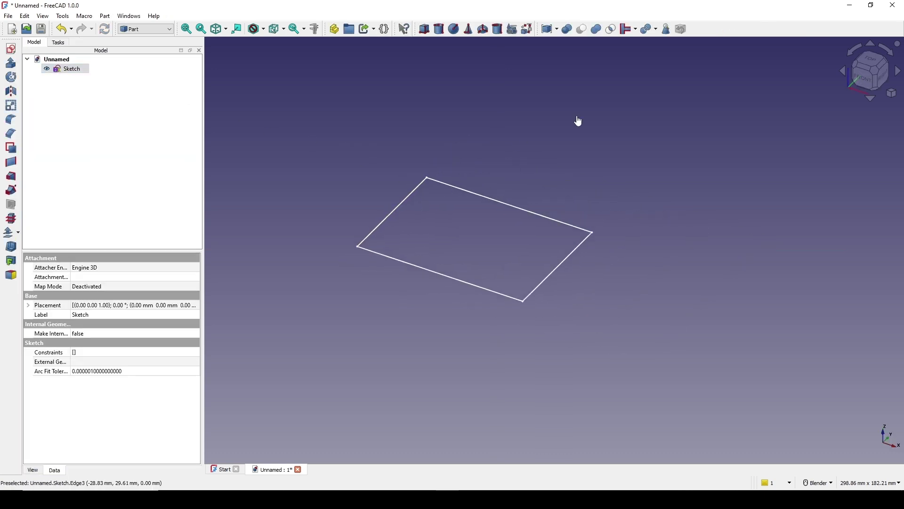
{"action": "left_click", "coordinate": [455, 63]}
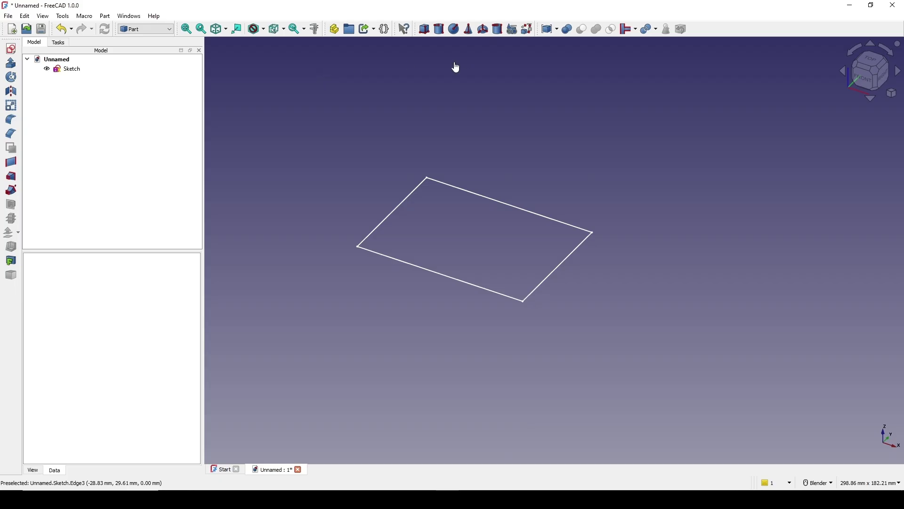
- Create a variable set and enable adding another property after each one in its property dialog
{"action": "left_click", "coordinate": [387, 34]}
{"action": "left_click_drag", "start_coordinate": [437, 194], "coordinate": [430, 177]}
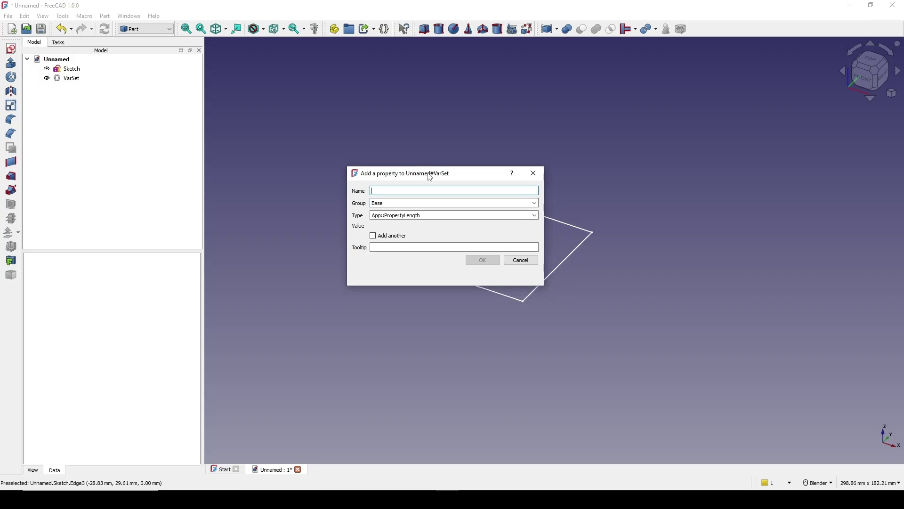
{"action": "left_click", "coordinate": [373, 235]}
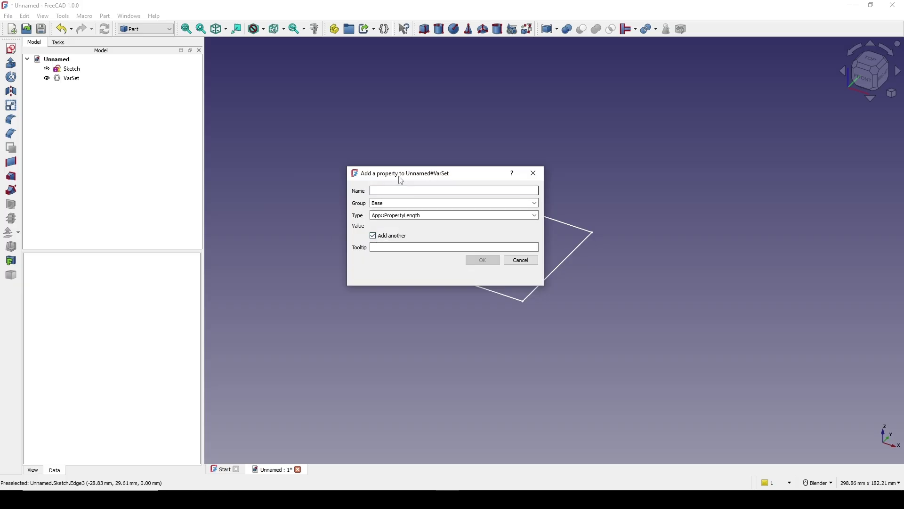
{"action": "left_click_drag", "start_coordinate": [411, 174], "coordinate": [413, 178]}
{"action": "left_click", "coordinate": [403, 194]}
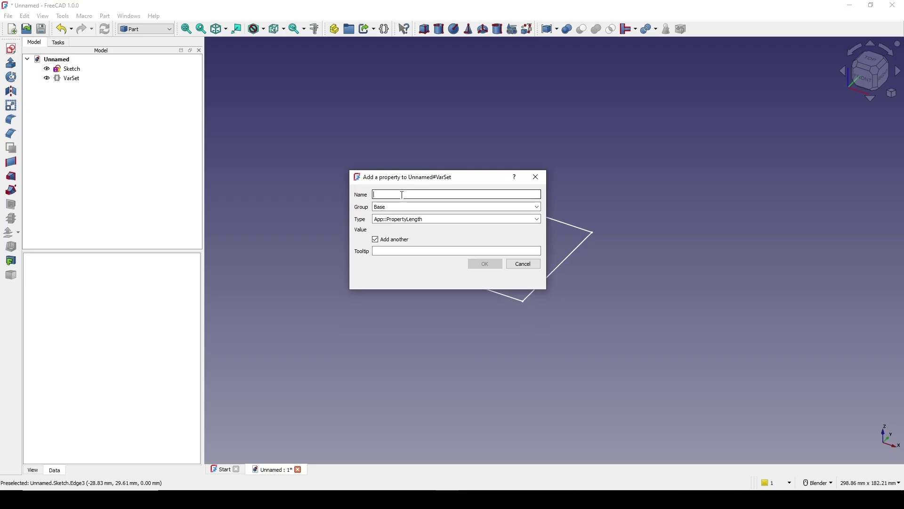
- Add a Width property of type App::PropertyLength with value 100 to the variable set's Base group
{"action": "type", "text": "WId"}
{"action": "key", "text": "Tab"}
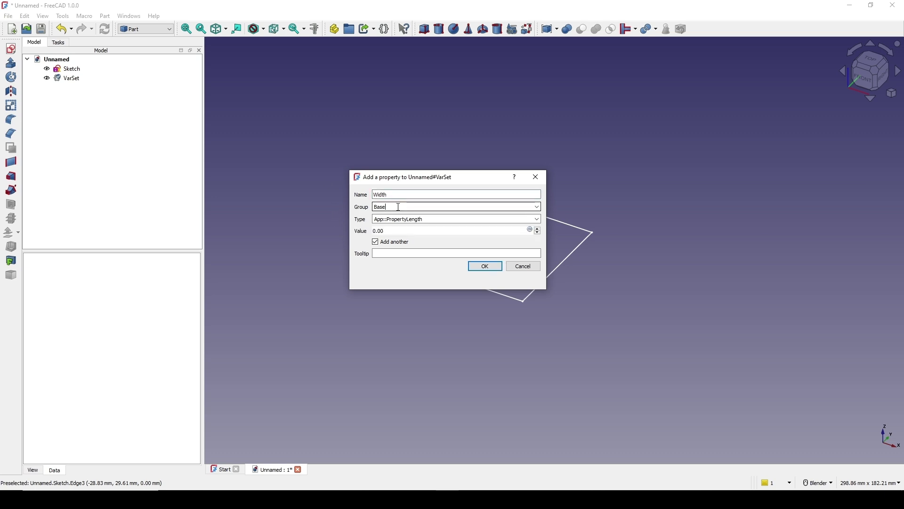
{"action": "left_click", "coordinate": [389, 232]}
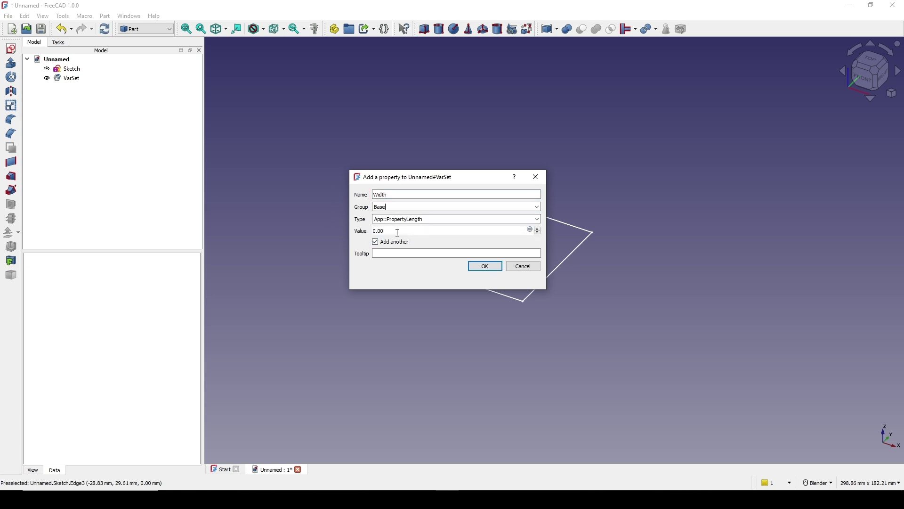
{"action": "double_click", "coordinate": [398, 233]}
{"action": "type", "text": "100"}
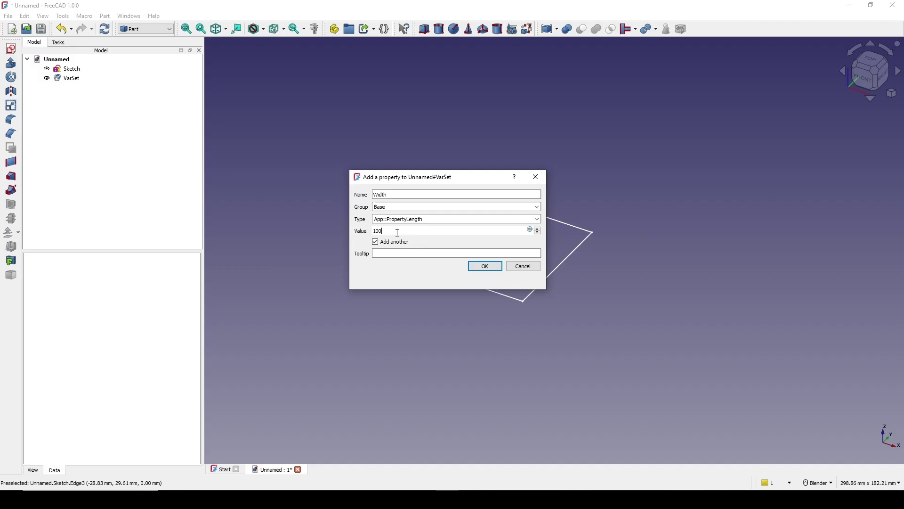
{"action": "left_click", "coordinate": [538, 219]}
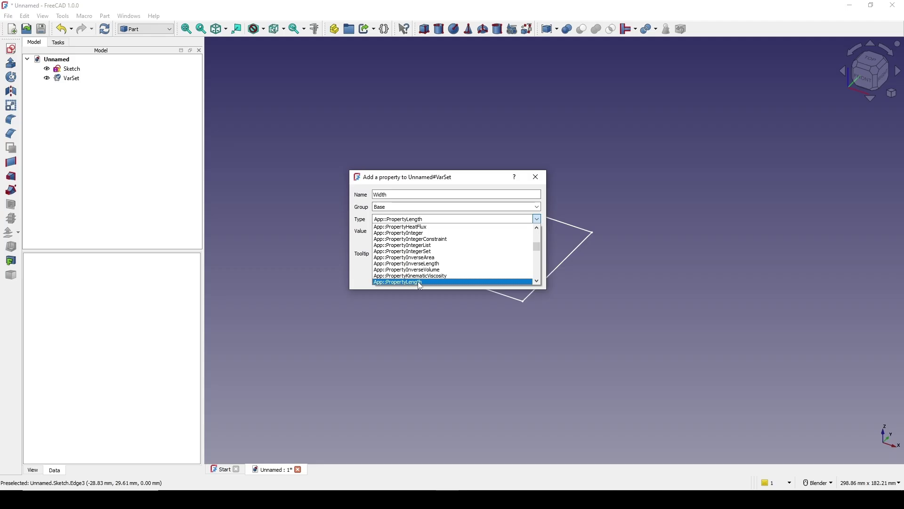
{"action": "left_click", "coordinate": [419, 282]}
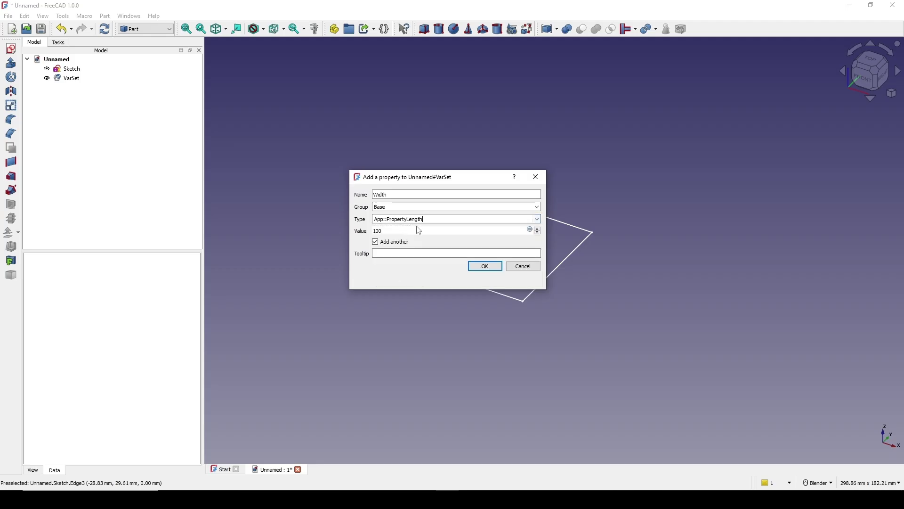
{"action": "left_click", "coordinate": [485, 267]}
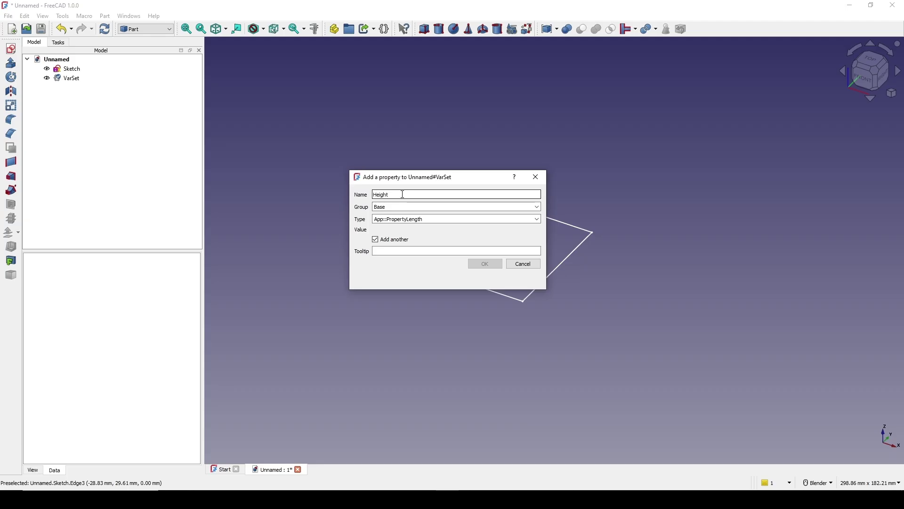
- Add a Height length property with value 40 to the variable set and finish adding properties
{"action": "key", "text": "Tab"}
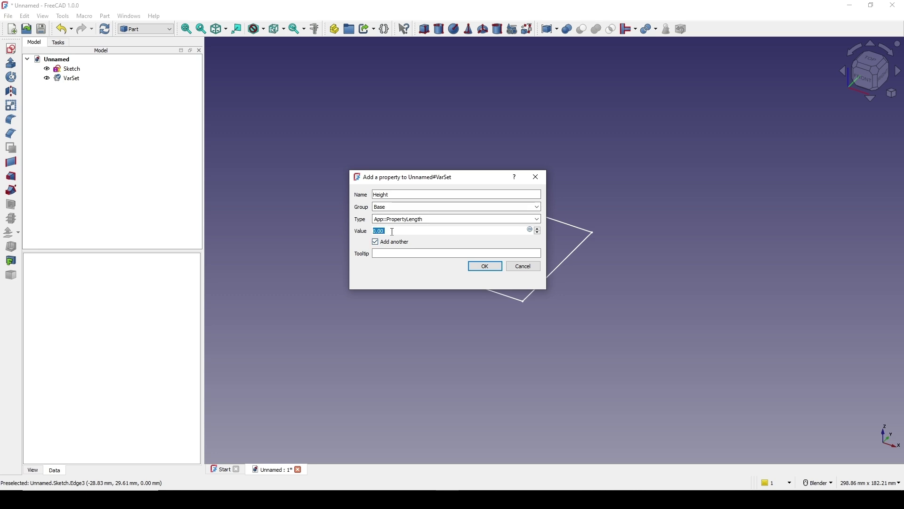
{"action": "type", "text": "402"}
{"action": "type", "text": "40"}
{"action": "left_click", "coordinate": [485, 266]}
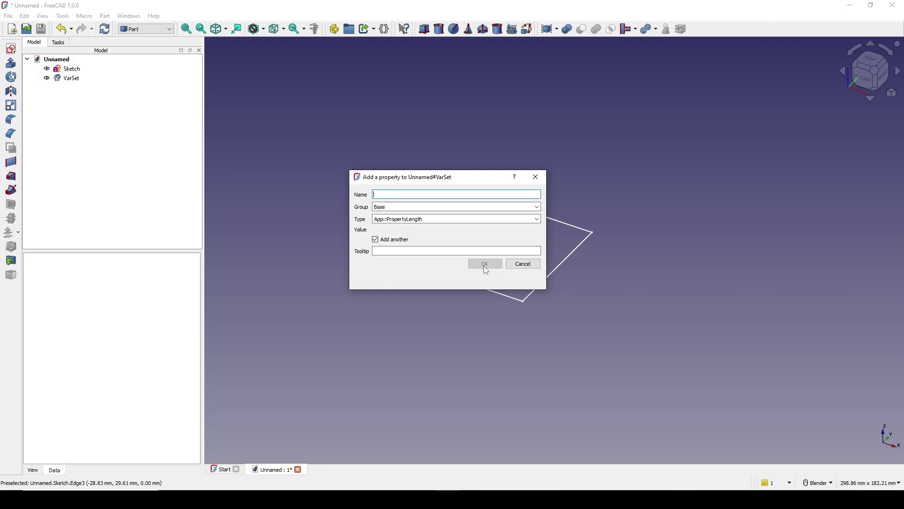
{"action": "left_click", "coordinate": [524, 266]}
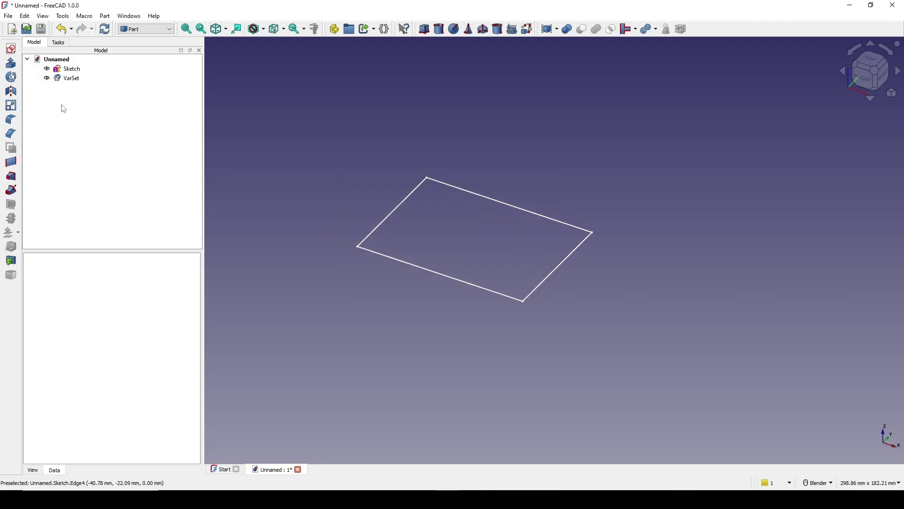
- Examine the Height and Width properties of the variable set, then clear the selection
{"action": "left_click", "coordinate": [70, 79]}
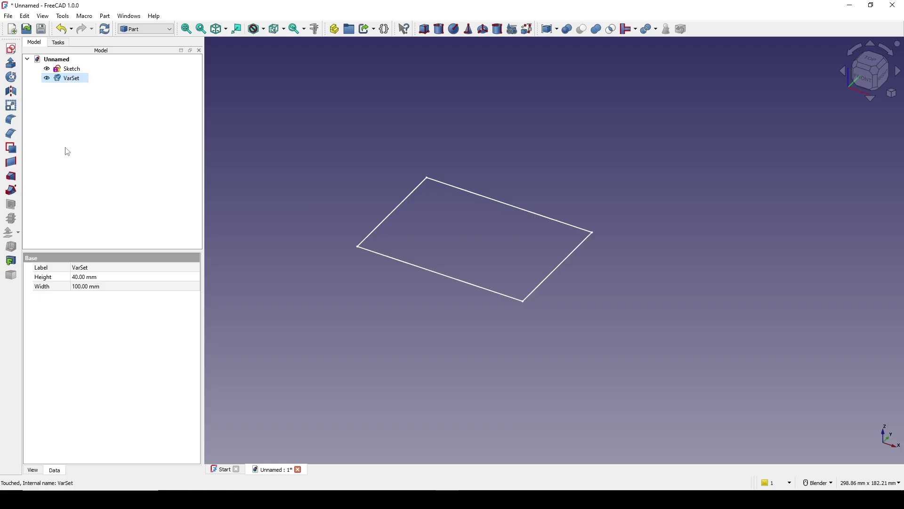
{"action": "left_click", "coordinate": [49, 278]}
{"action": "left_click", "coordinate": [48, 289]}
{"action": "left_click", "coordinate": [64, 288]}
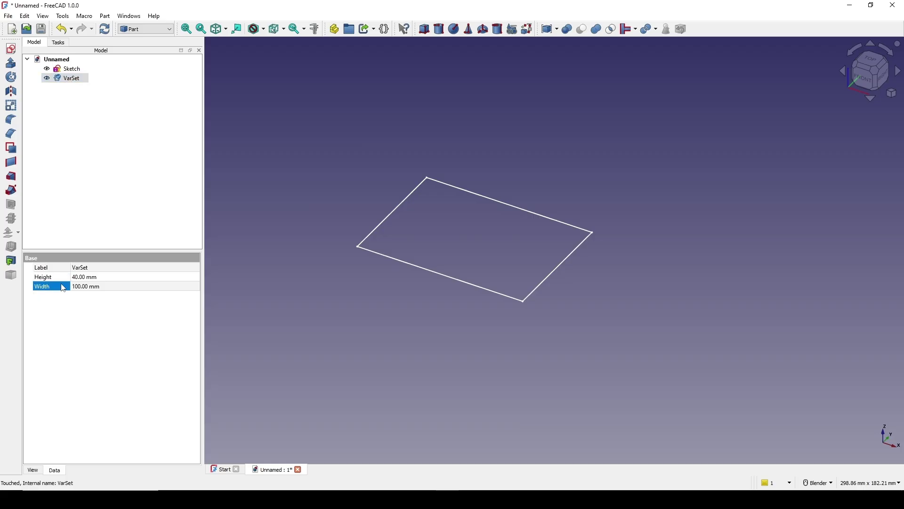
{"action": "left_click", "coordinate": [90, 287]}
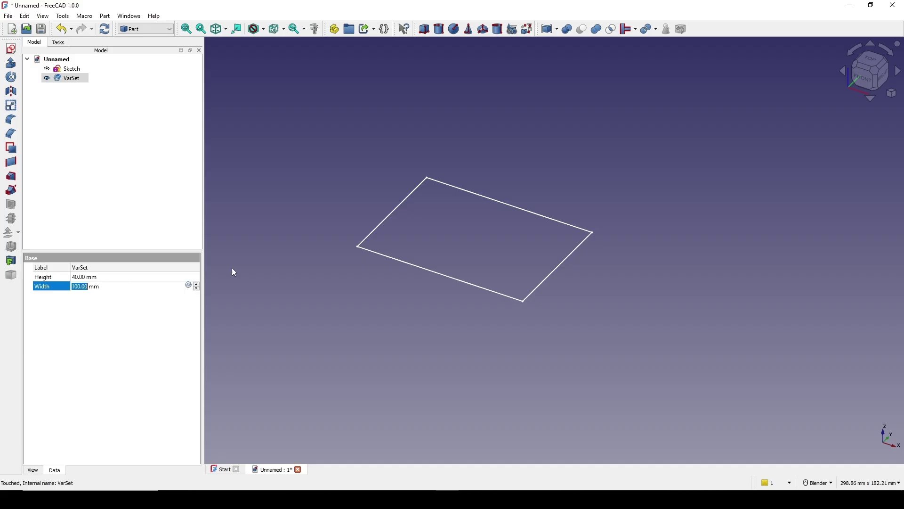
{"action": "left_click", "coordinate": [289, 188]}
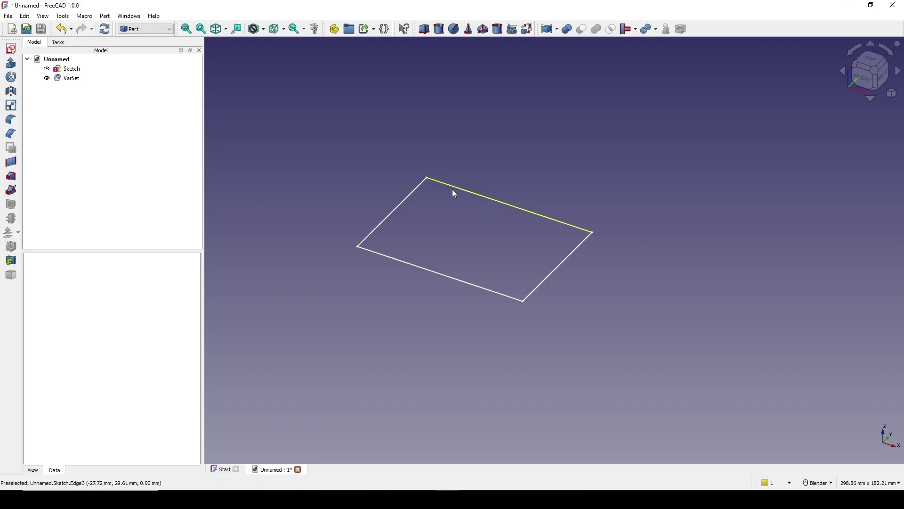
- Reopen the rectangle sketch and place a length dimension above the rectangle's upper edge
{"action": "left_click", "coordinate": [73, 72]}
{"action": "double_click", "coordinate": [74, 72]}
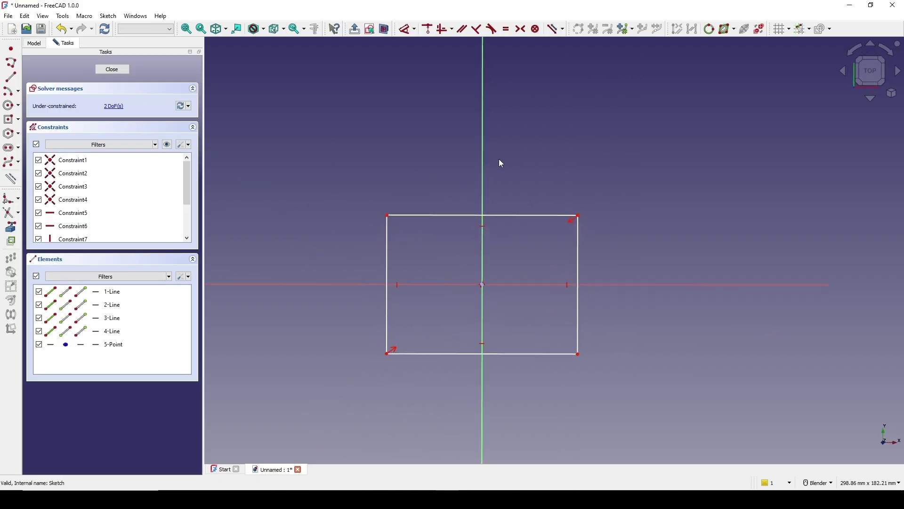
{"action": "key", "text": "d"}
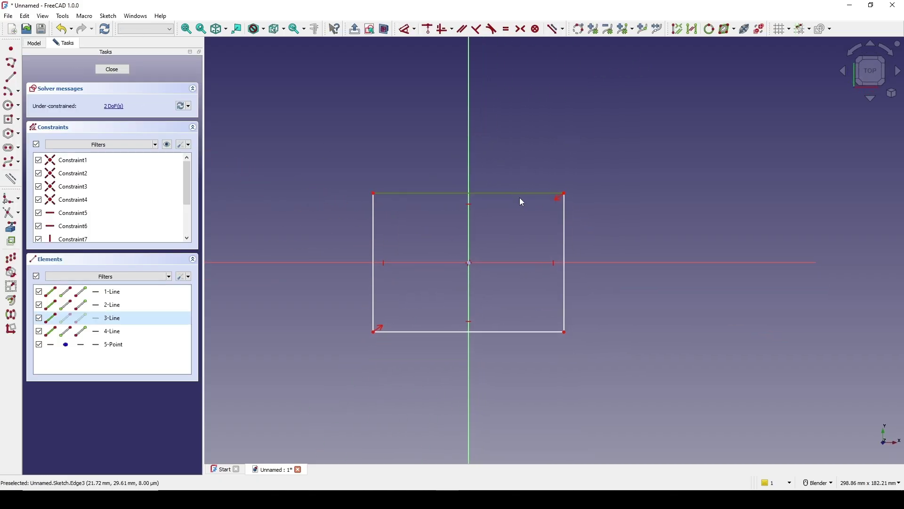
{"action": "left_click", "coordinate": [519, 197]}
{"action": "left_click", "coordinate": [518, 146]}
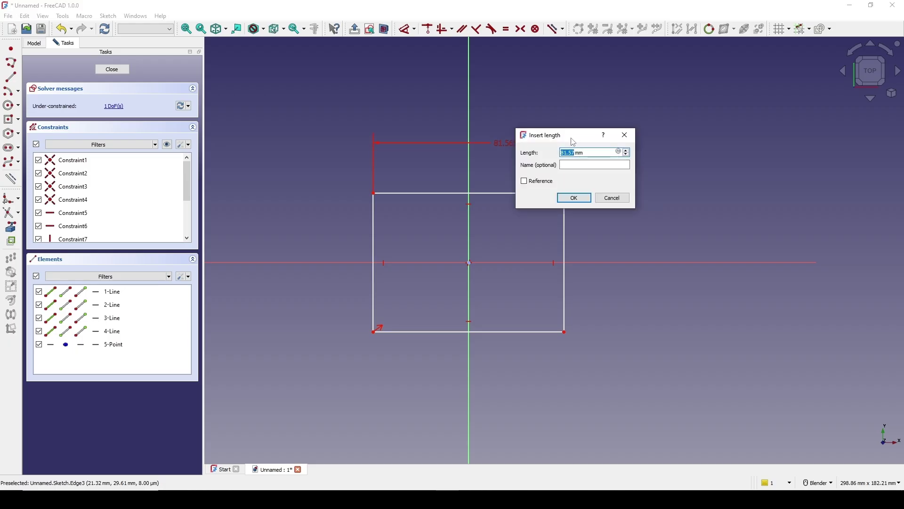
{"action": "mouse_move", "coordinate": [573, 138]}
{"action": "left_mouse_down"}
{"action": "mouse_move", "coordinate": [489, 140]}
{"action": "mouse_move", "coordinate": [498, 140]}
{"action": "left_mouse_up"}
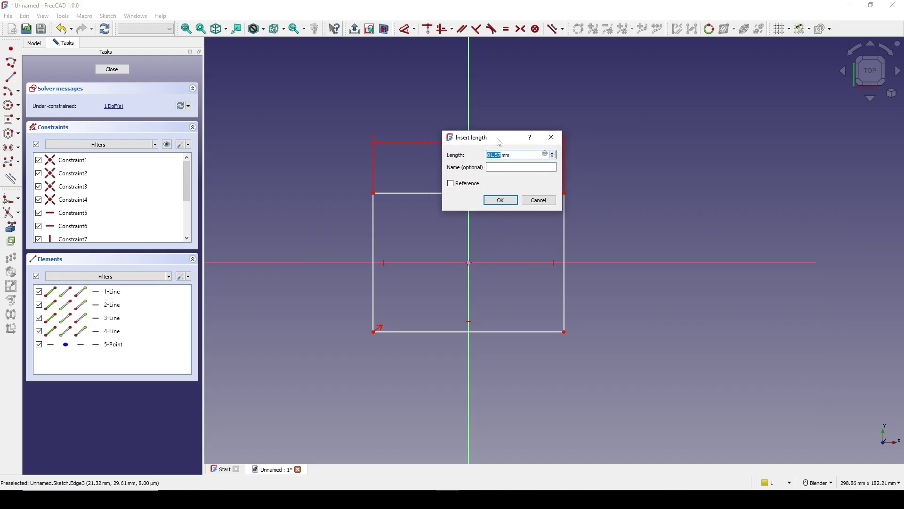
- Link the upper edge's length to the expression VarSet.Width and accept the dimension
{"action": "left_click", "coordinate": [545, 154]}
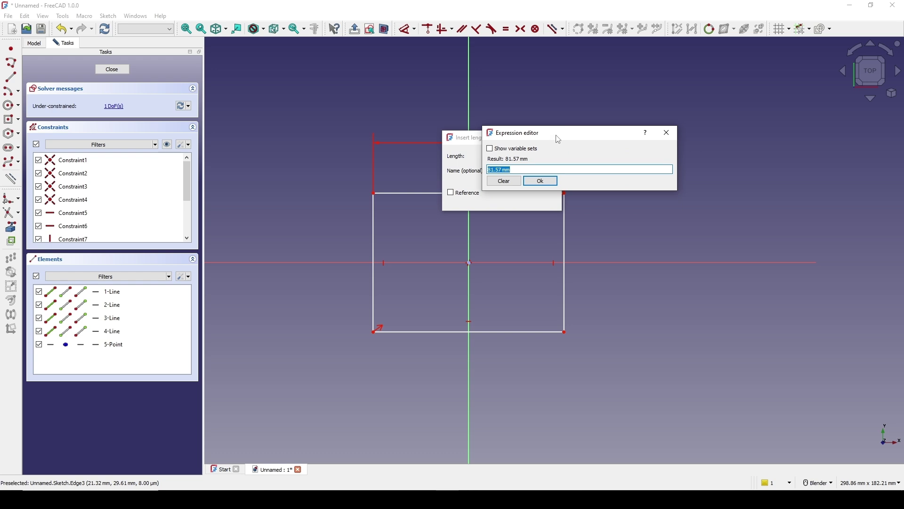
{"action": "left_click_drag", "start_coordinate": [559, 139], "coordinate": [514, 147]}
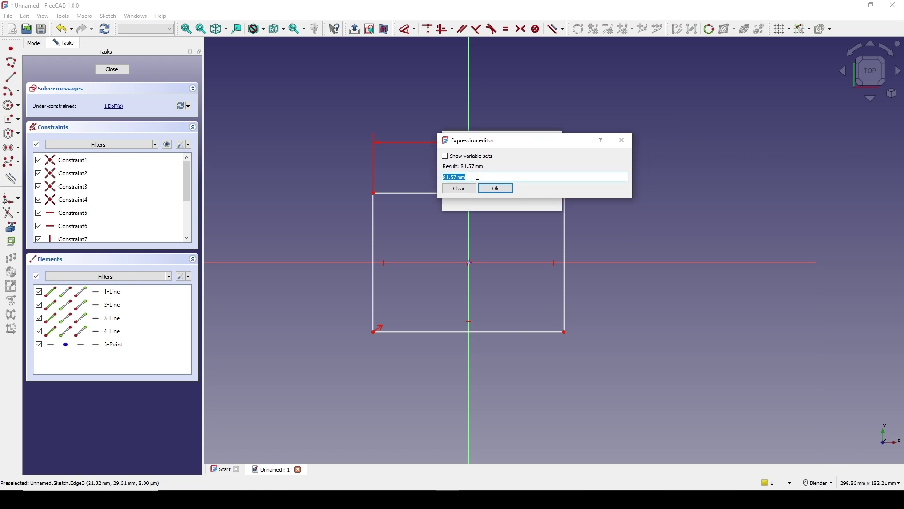
{"action": "type", "text": "var"}
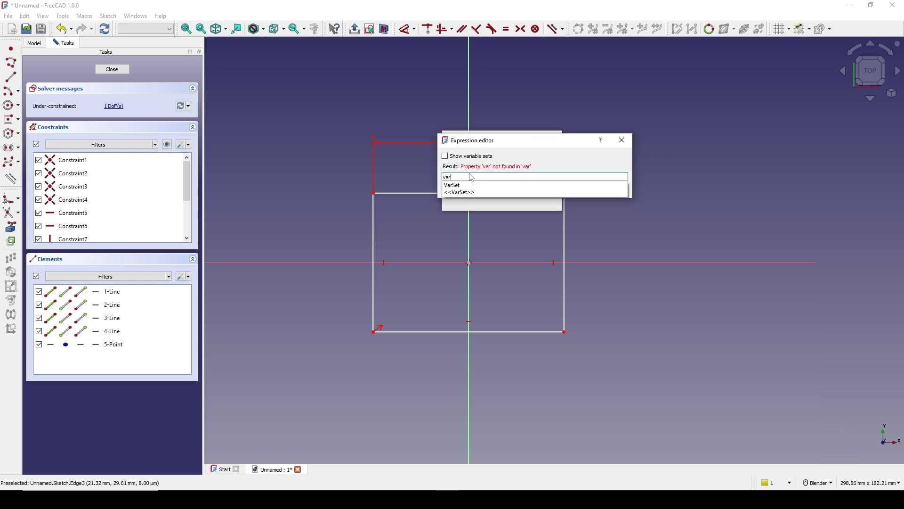
{"action": "left_click", "coordinate": [458, 186]}
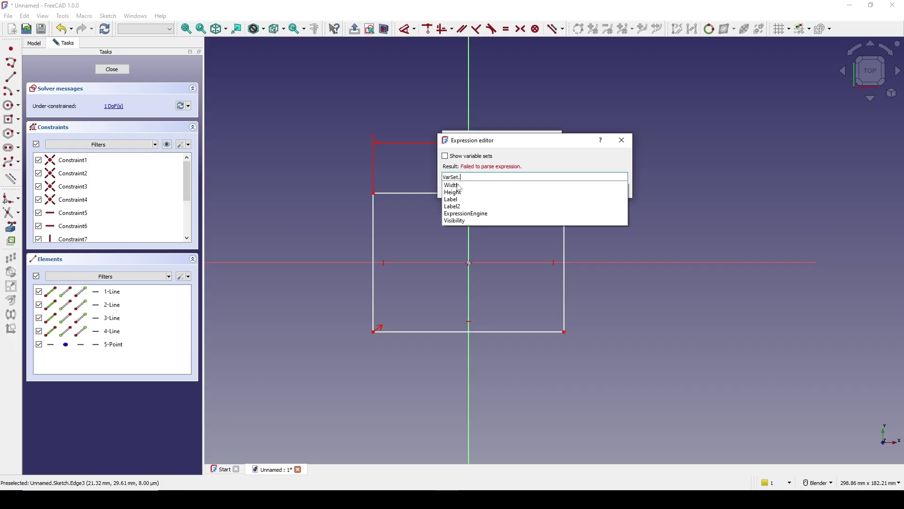
{"action": "left_click", "coordinate": [459, 186]}
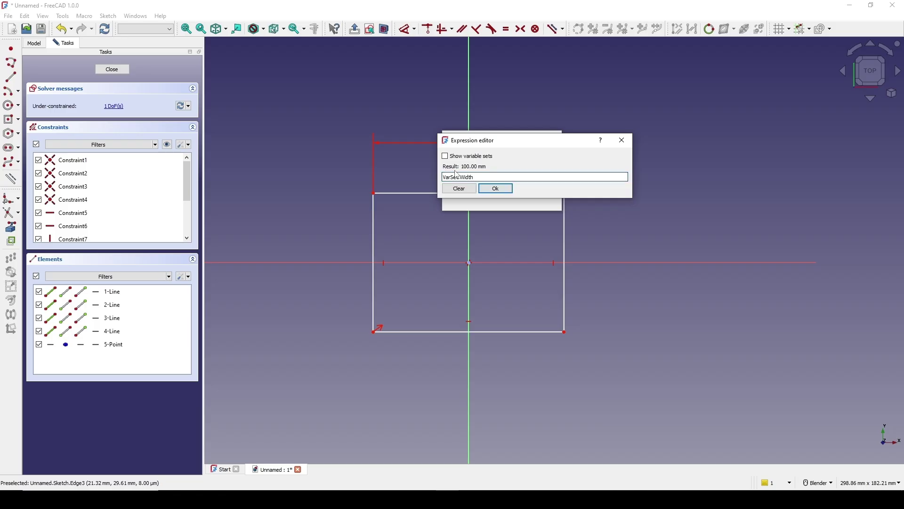
{"action": "left_click", "coordinate": [502, 189]}
{"action": "left_click", "coordinate": [506, 200]}
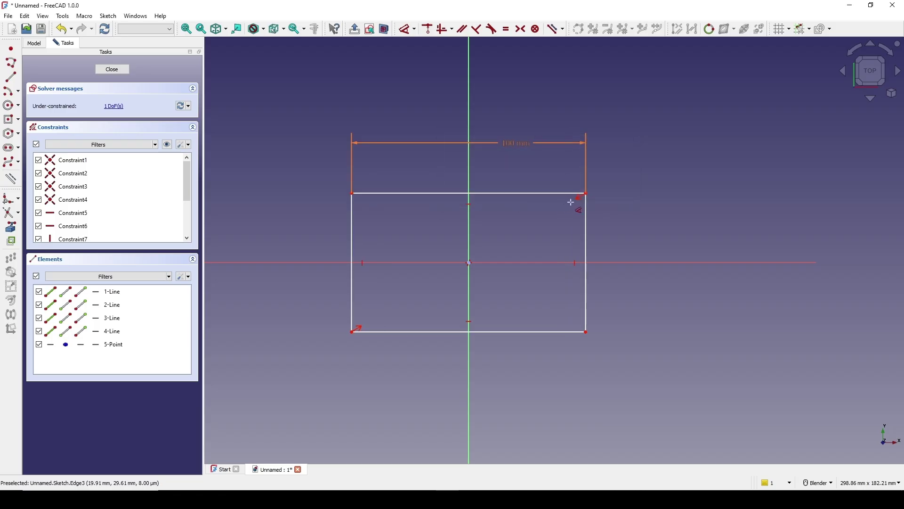
- Dimension the rectangle's right vertical edge and link its length to the expression VarSet.Height
{"action": "left_click", "coordinate": [593, 236]}
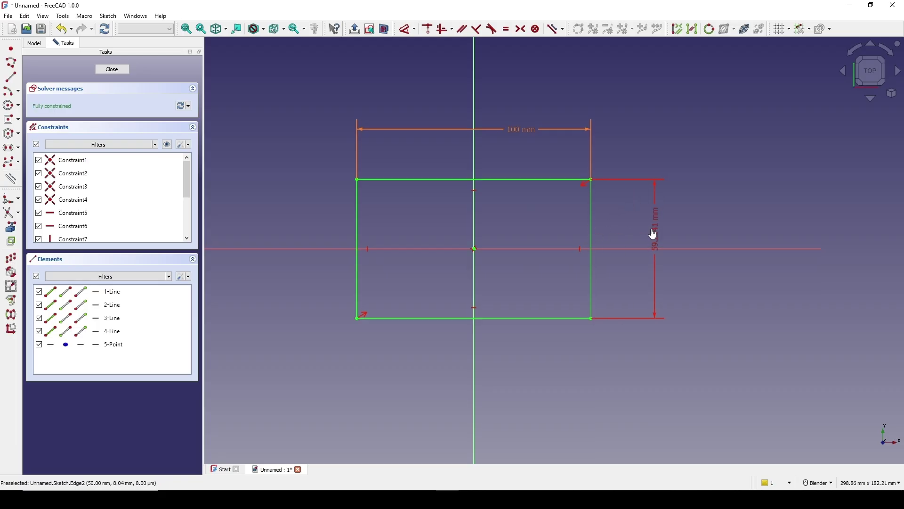
{"action": "left_click", "coordinate": [652, 235]}
{"action": "left_click_drag", "start_coordinate": [716, 223], "coordinate": [655, 223]}
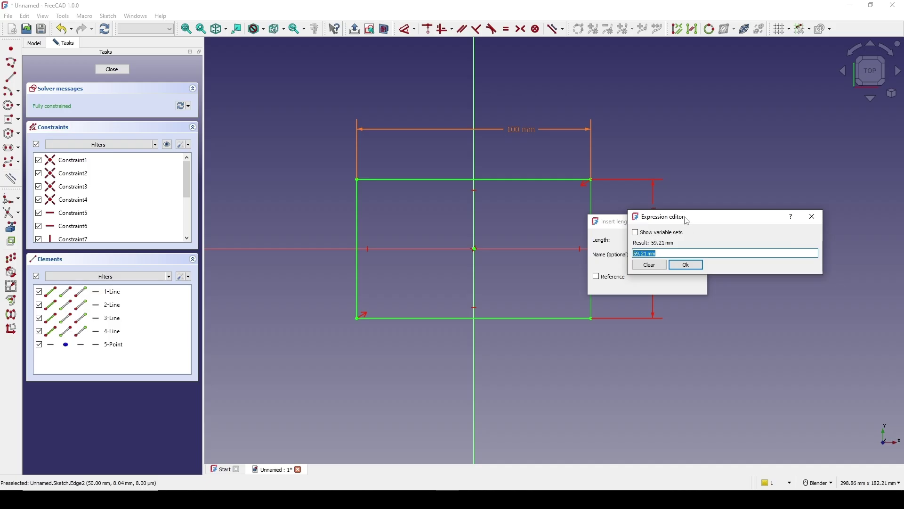
{"action": "left_click_drag", "start_coordinate": [688, 221], "coordinate": [624, 221]}
{"action": "type", "text": "var"}
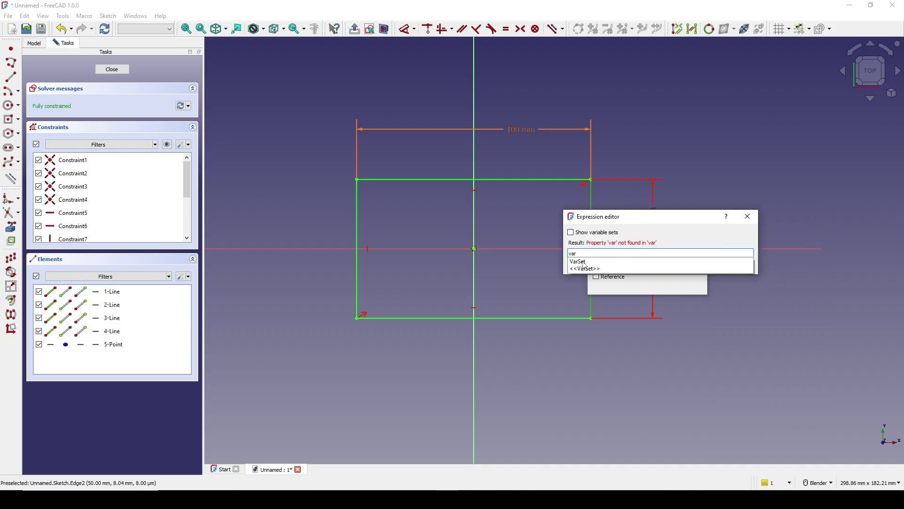
{"action": "left_click", "coordinate": [583, 263]}
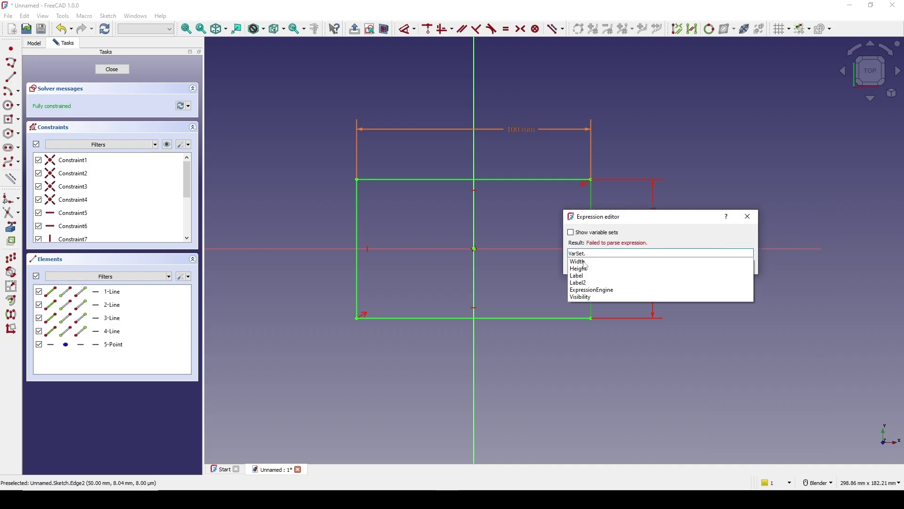
{"action": "left_click", "coordinate": [585, 269]}
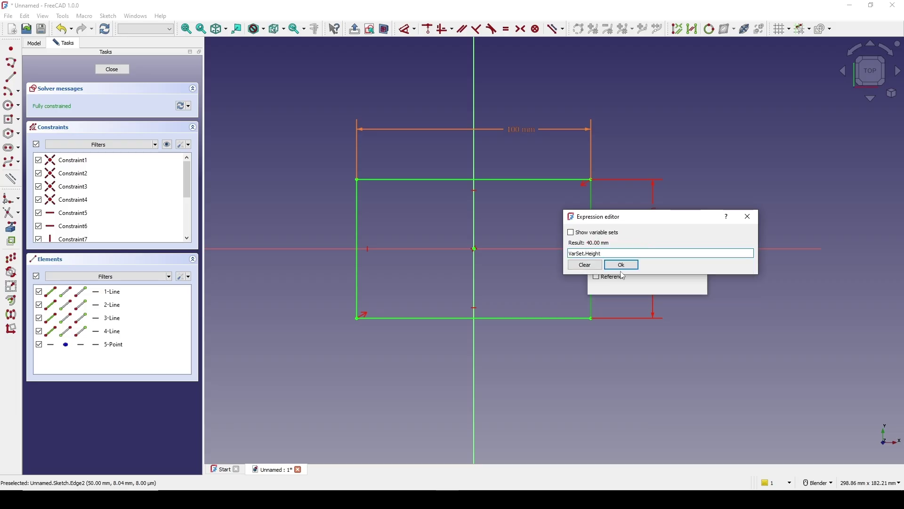
{"action": "left_click", "coordinate": [614, 267]}
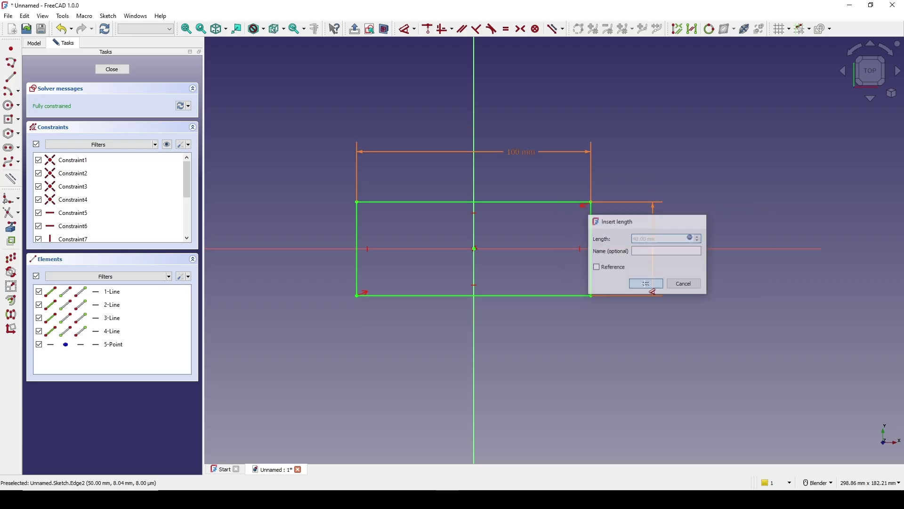
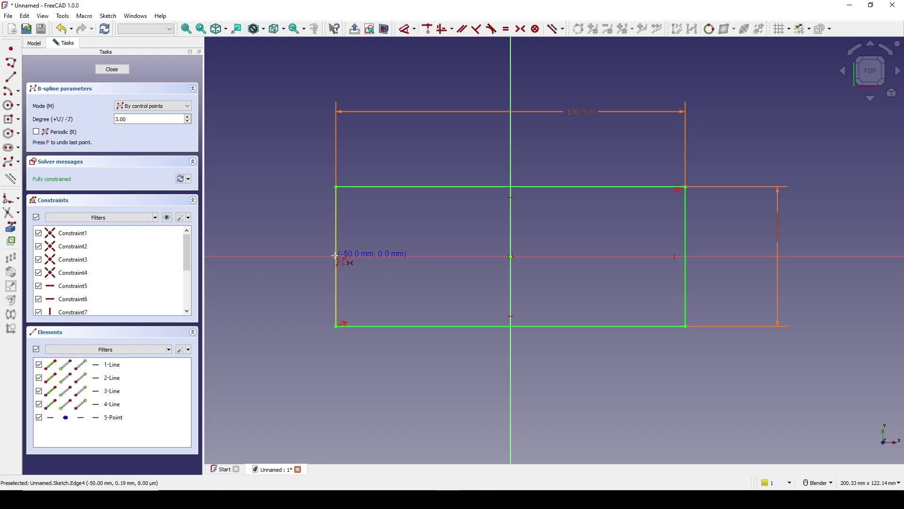
- Draw an S-shaped degree-3 B-spline by control points from the left edge's midpoint, via two upper-edge and two lower-edge points, to the right edge's midpoint
{"action": "left_click", "coordinate": [336, 256]}
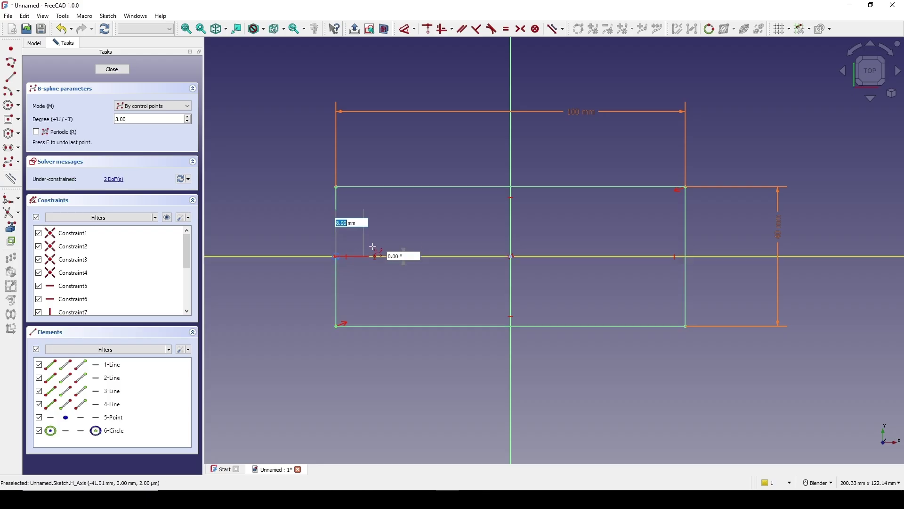
{"action": "left_click", "coordinate": [385, 187]}
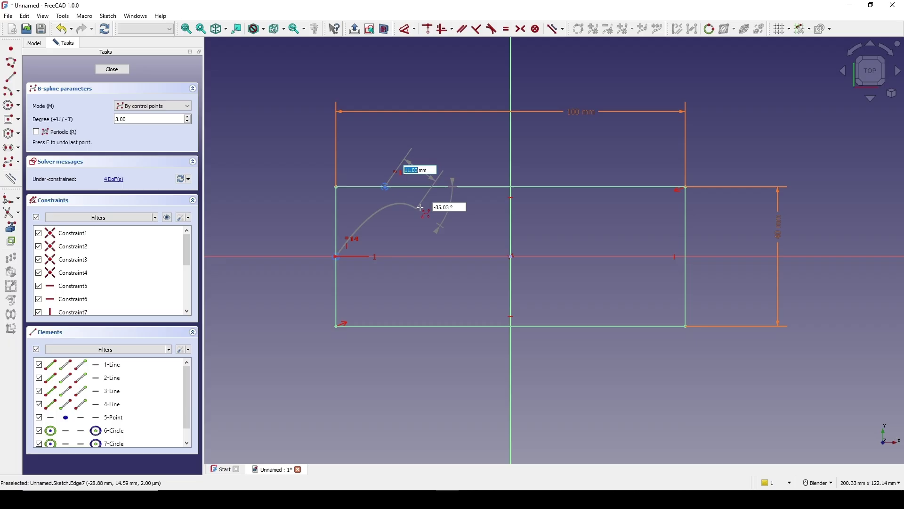
{"action": "left_click", "coordinate": [451, 187]}
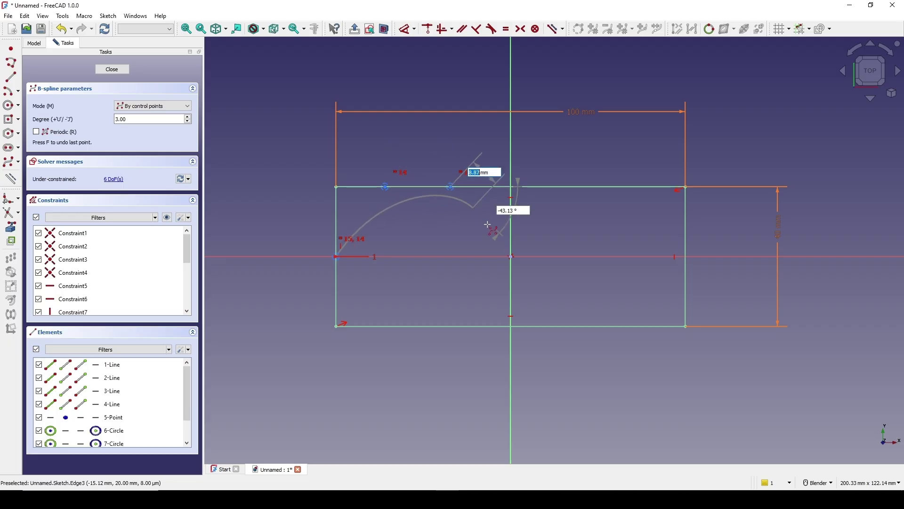
{"action": "left_click", "coordinate": [580, 326]}
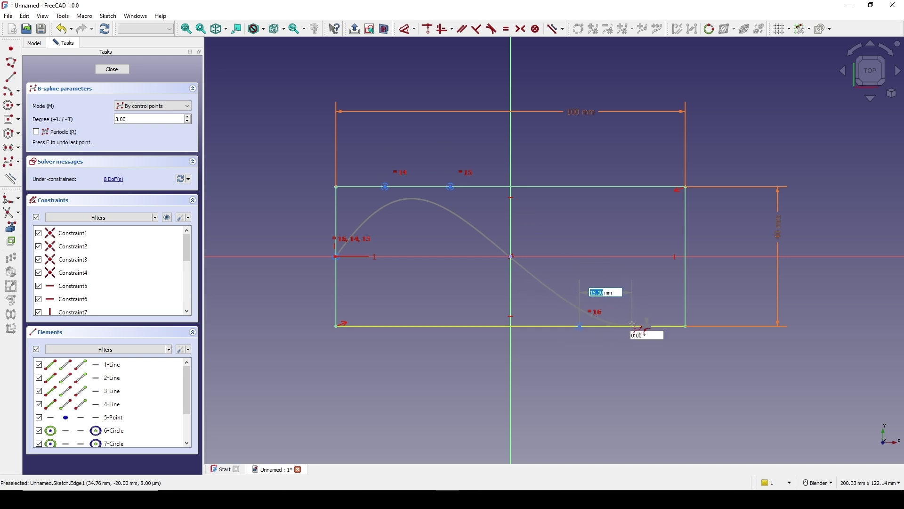
{"action": "left_click", "coordinate": [633, 326]}
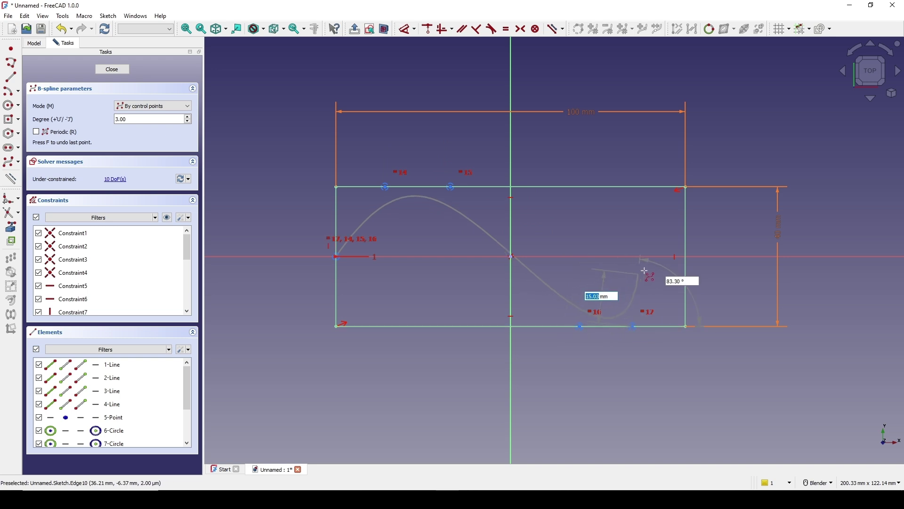
{"action": "left_click", "coordinate": [688, 257]}
{"action": "right_click", "coordinate": [724, 206]}
- Convert all four edges of the rectangle to construction geometry
{"action": "middle_click_drag", "start_coordinate": [695, 215], "coordinate": [679, 199], "text": "shift"}
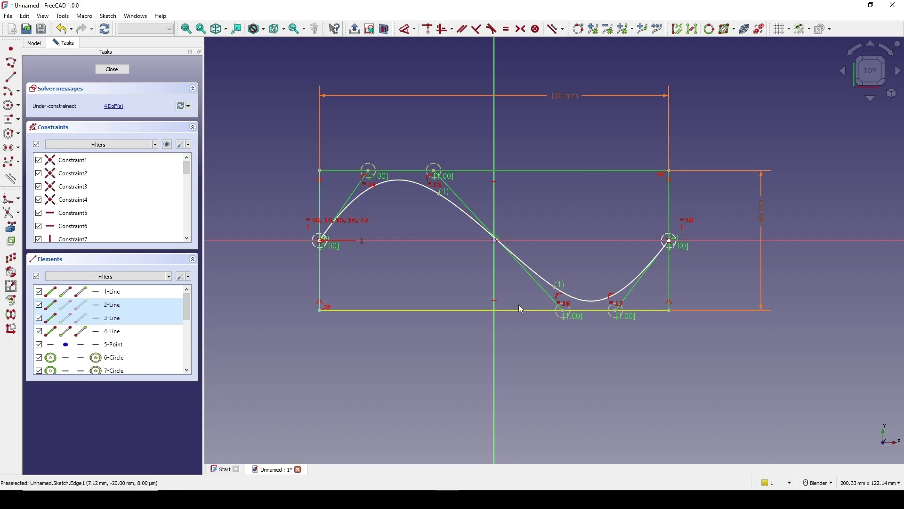
{"action": "left_click", "coordinate": [319, 293]}
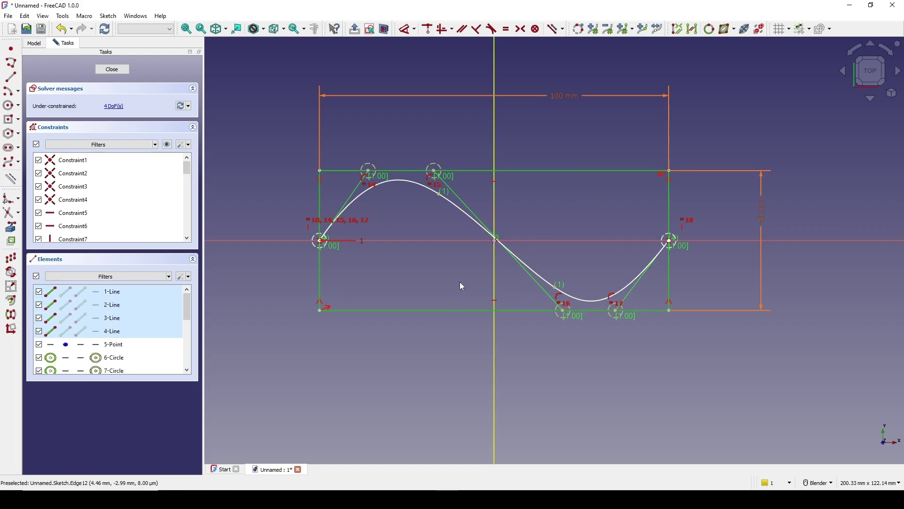
{"action": "key", "text": "g"}
{"action": "key", "text": "n"}
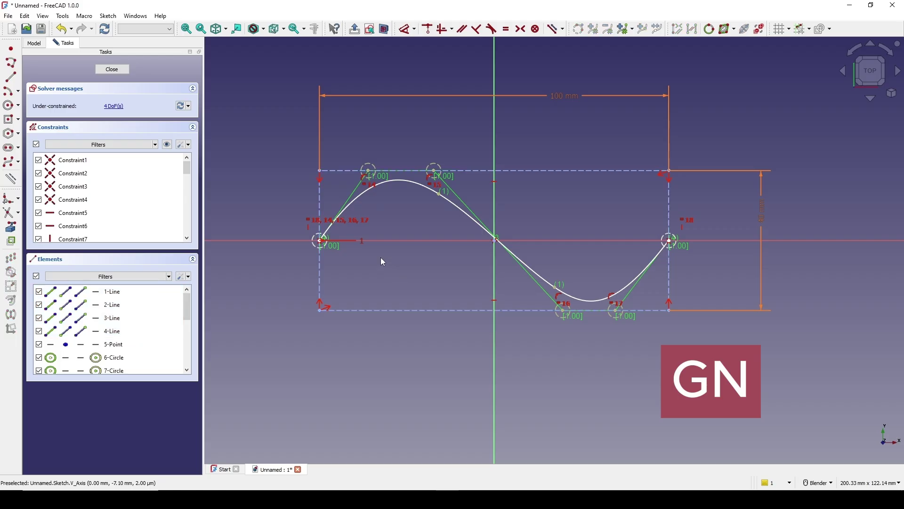
- Draw two vertical lines about 75 mm long across the rectangle, one through each half, and nudge the first slightly outward
{"action": "middle_click_drag", "start_coordinate": [558, 206], "coordinate": [554, 186], "text": "shift"}
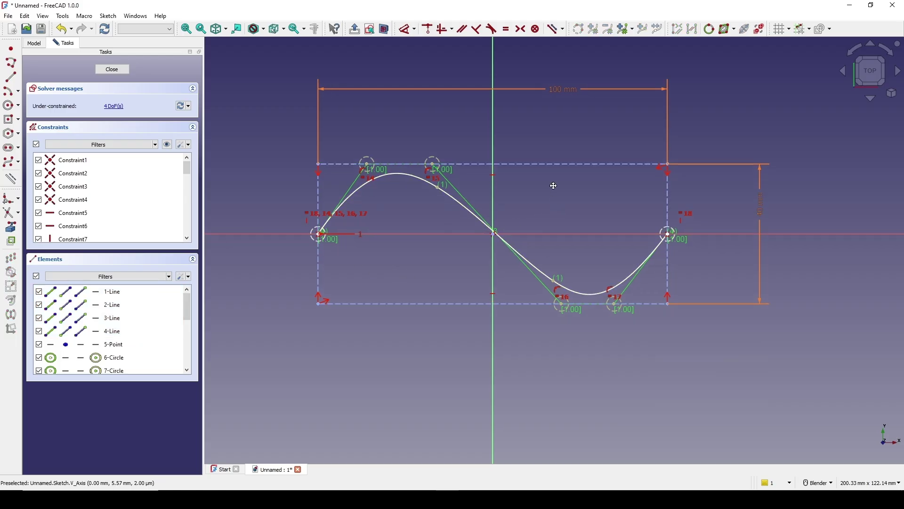
{"action": "left_click", "coordinate": [11, 76]}
{"action": "left_click", "coordinate": [408, 111]}
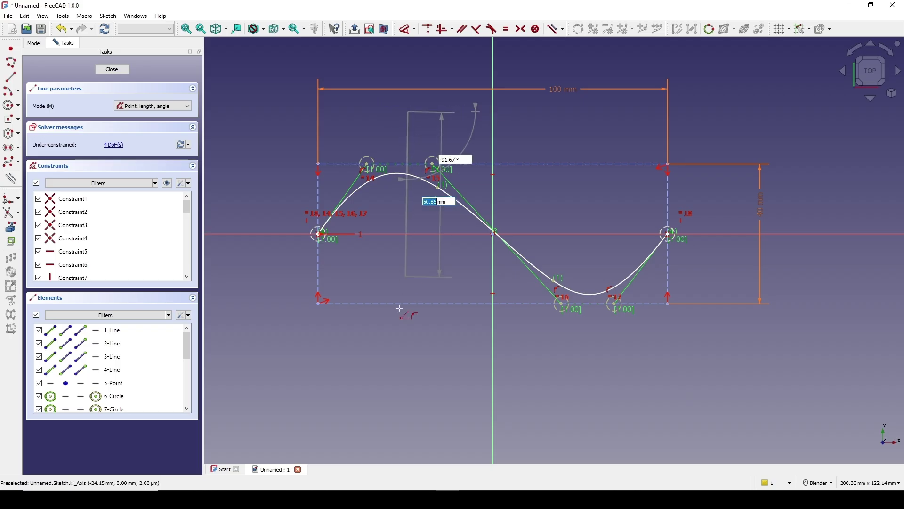
{"action": "left_click", "coordinate": [407, 377]}
{"action": "left_click", "coordinate": [584, 112]}
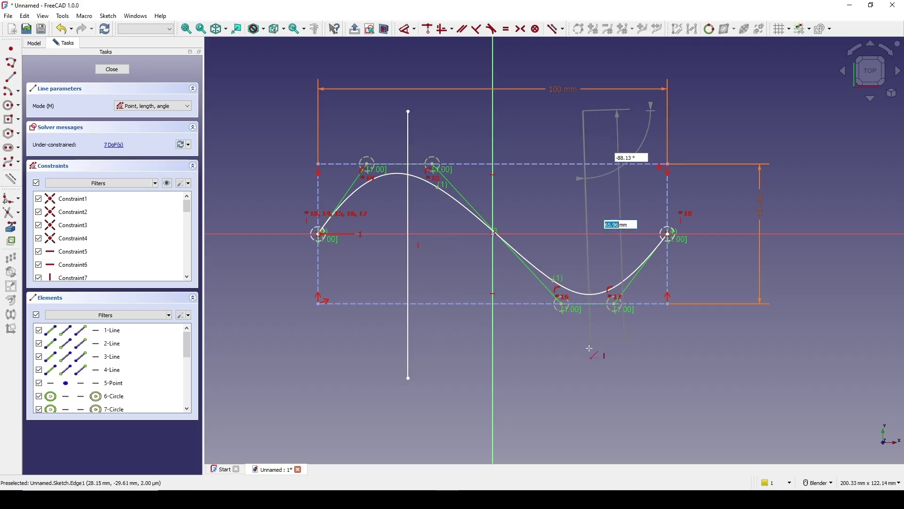
{"action": "left_click", "coordinate": [589, 374]}
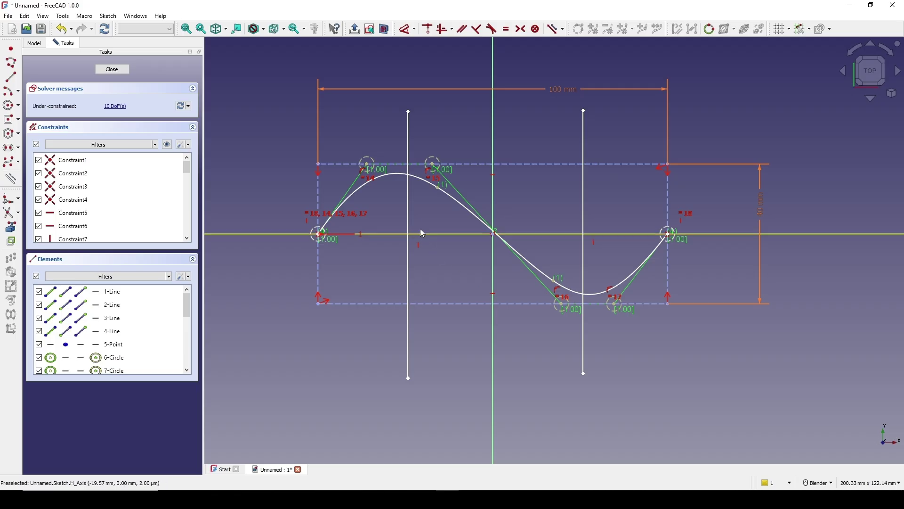
{"action": "left_click_drag", "start_coordinate": [409, 218], "coordinate": [407, 218]}
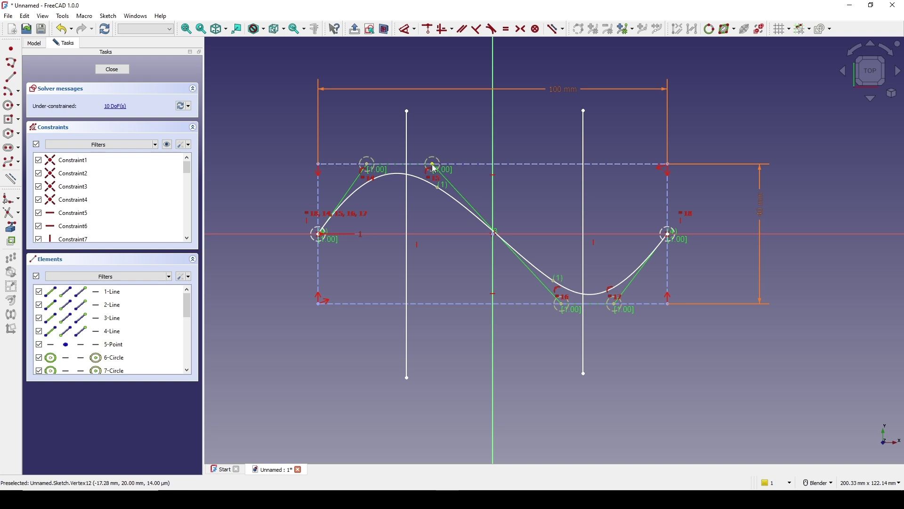
- Convert both new vertical lines to construction geometry
{"action": "left_click", "coordinate": [407, 225]}
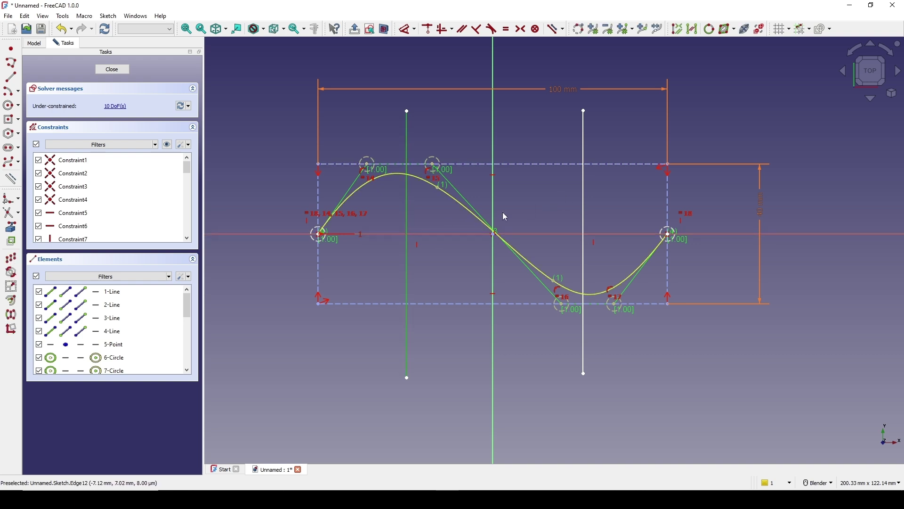
{"action": "left_click", "coordinate": [583, 210]}
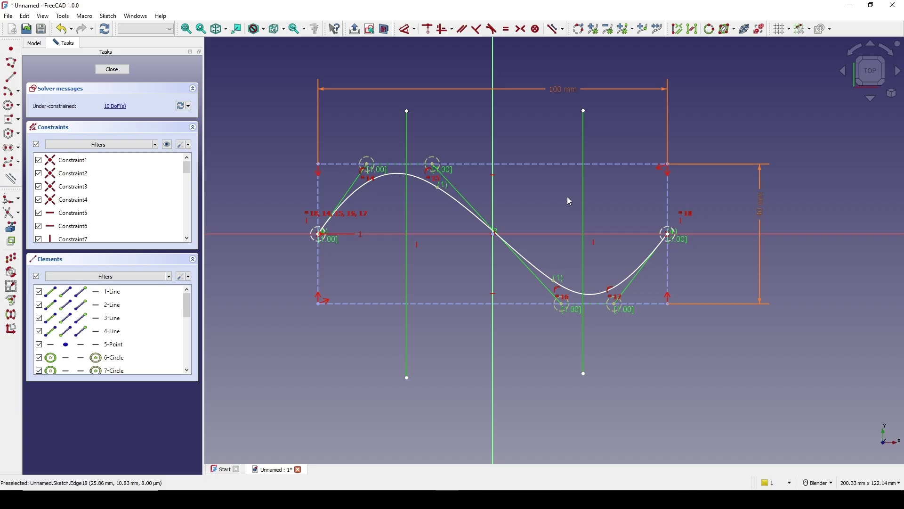
{"action": "key", "text": "g"}
{"action": "key", "text": "n"}
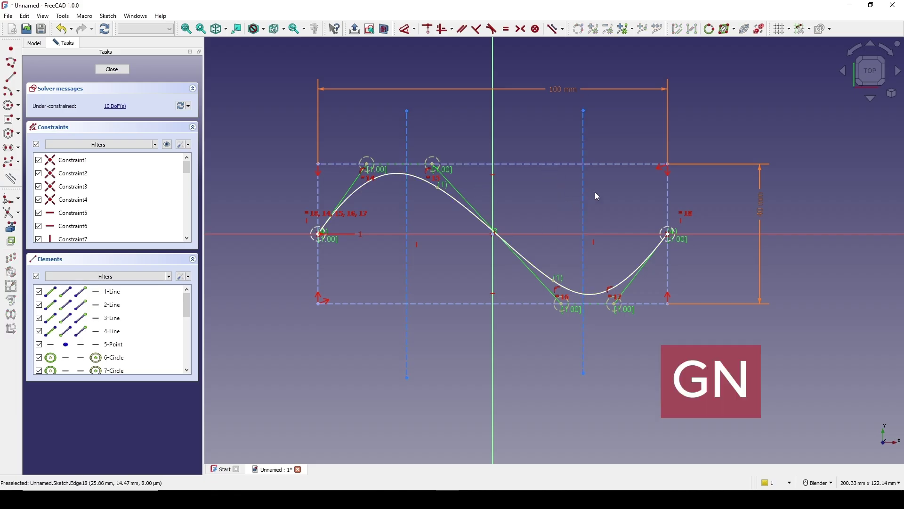
- Constrain the upper endpoints of the two vertical construction lines symmetrically about the sketch's vertical axis
{"action": "middle_click_drag", "start_coordinate": [535, 185], "coordinate": [528, 210], "text": "shift"}
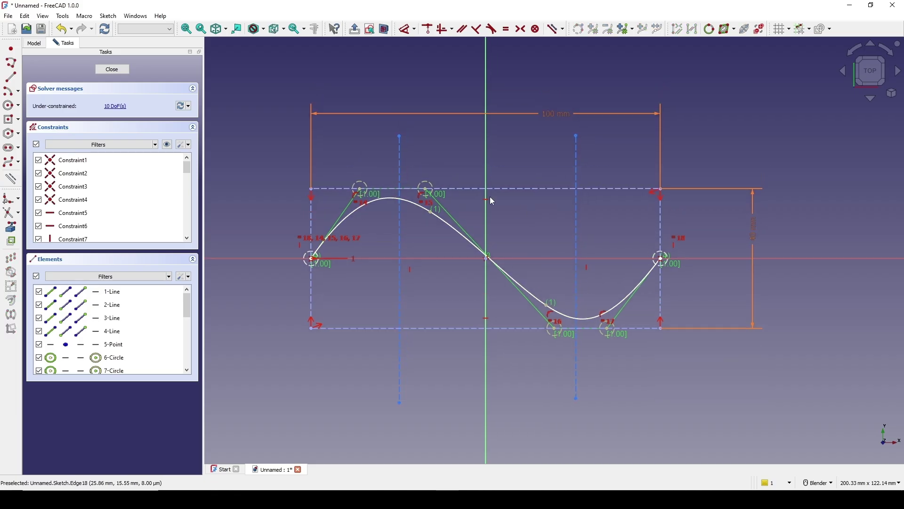
{"action": "left_click", "coordinate": [400, 136]}
{"action": "left_click", "coordinate": [577, 137]}
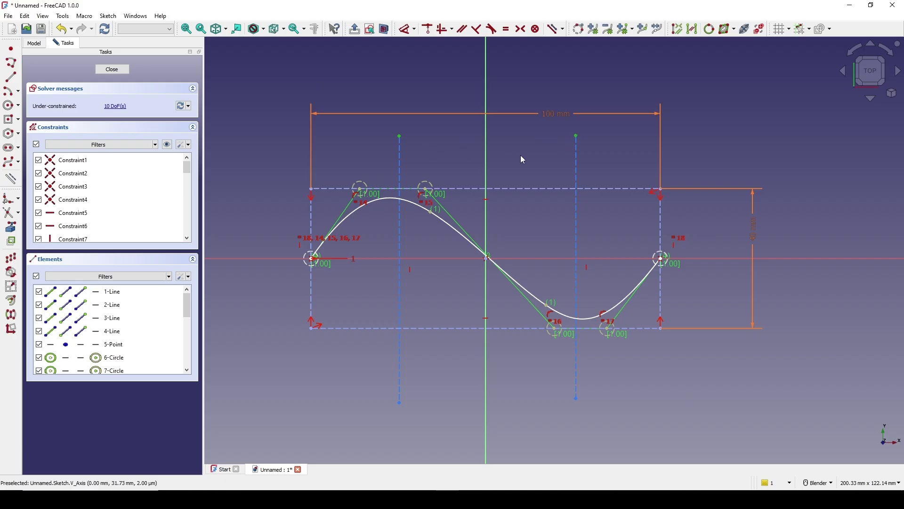
{"action": "left_click", "coordinate": [488, 164]}
{"action": "key", "text": "s"}
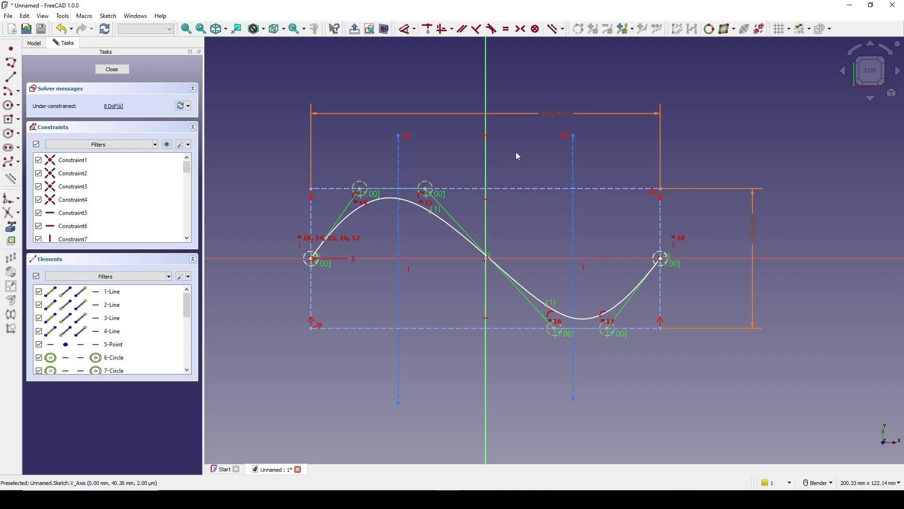
- Dimension the distance between the two vertical construction lines and link it to the expression VarSet.Width/2
{"action": "middle_click_drag", "start_coordinate": [508, 147], "coordinate": [495, 159], "text": "shift"}
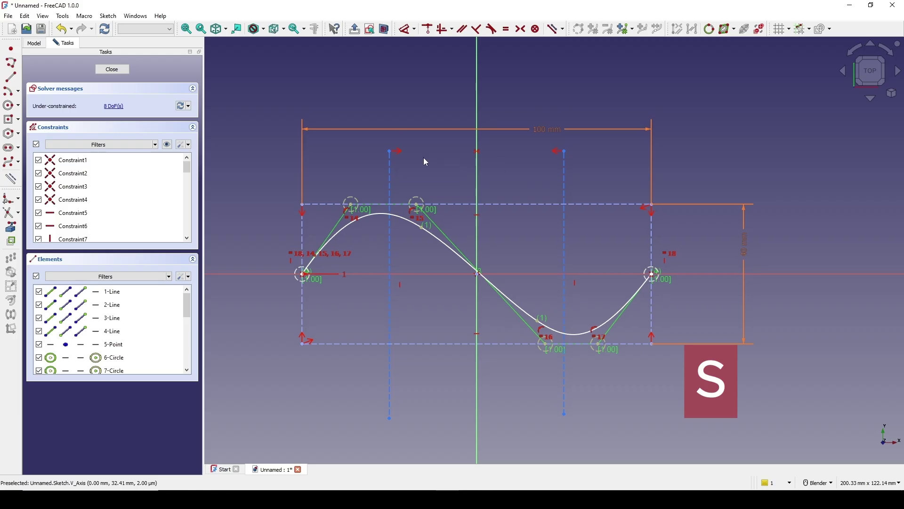
{"action": "left_click", "coordinate": [563, 183]}
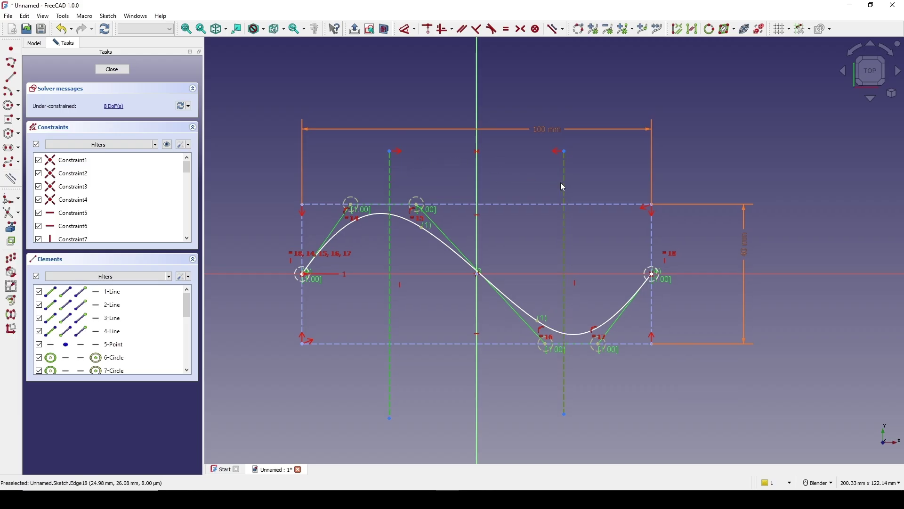
{"action": "key", "text": "d"}
{"action": "left_click", "coordinate": [520, 96]}
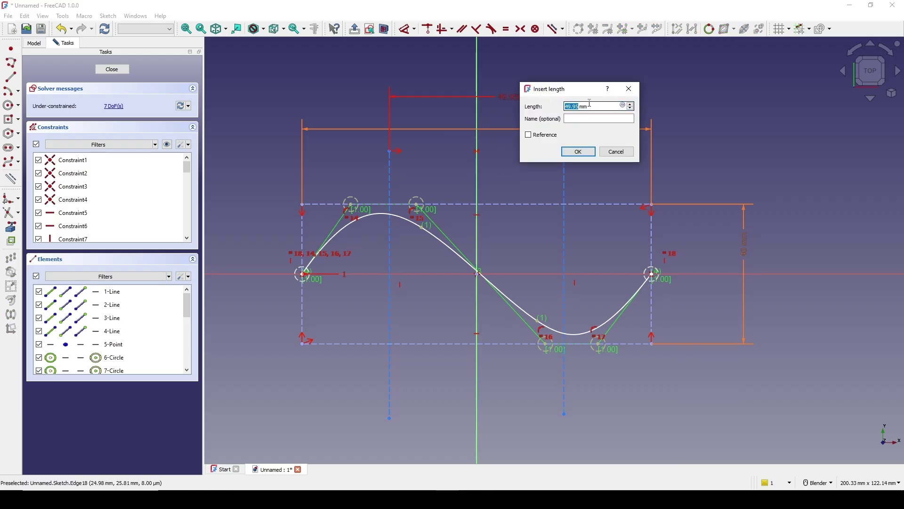
{"action": "left_click", "coordinate": [623, 107]}
{"action": "type", "text": "VarSet."}
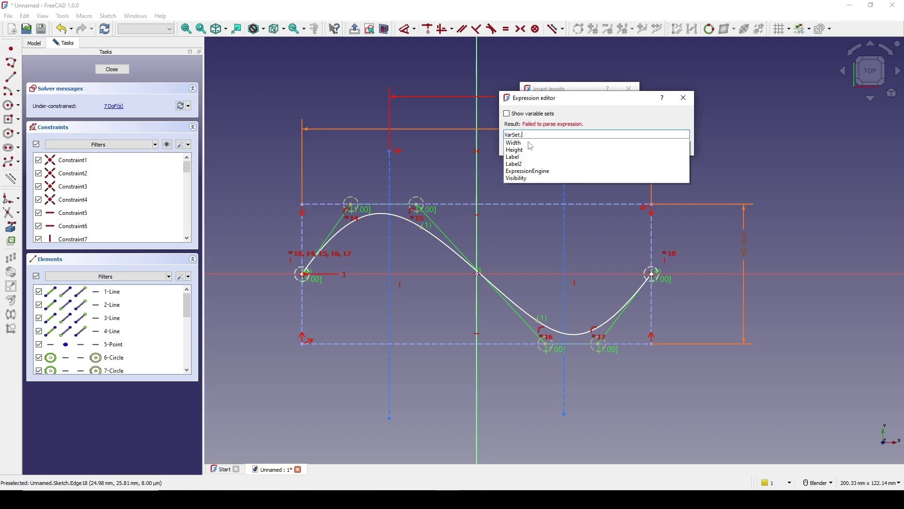
{"action": "left_click", "coordinate": [520, 143]}
{"action": "left_click_drag", "start_coordinate": [552, 101], "coordinate": [557, 95]}
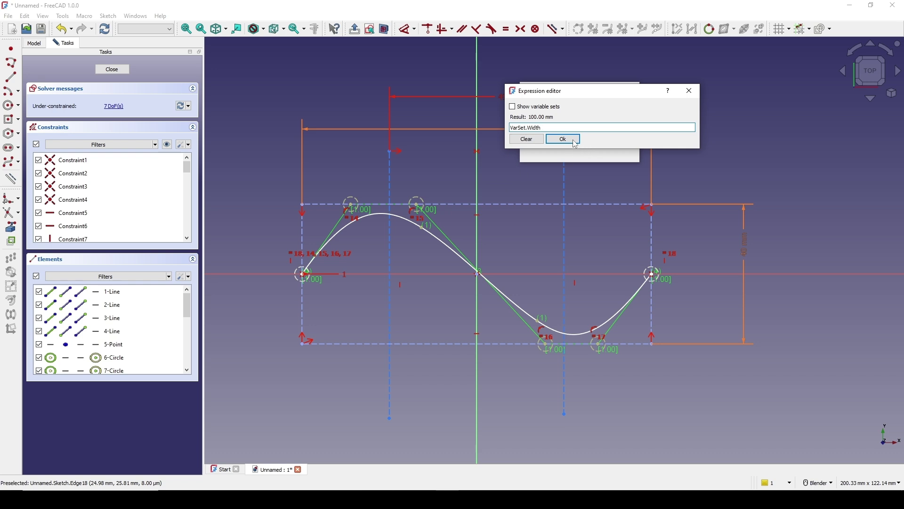
{"action": "type", "text": "/2"}
{"action": "left_click", "coordinate": [564, 141]}
{"action": "left_click", "coordinate": [588, 149]}
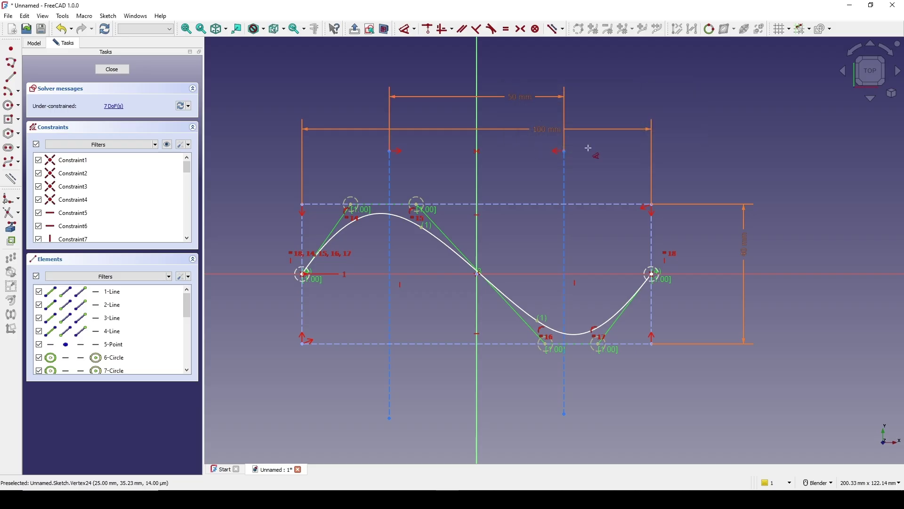
- Constrain the spline's two upper control points symmetrically about the left vertical construction line
{"action": "scroll", "coordinate": [578, 170], "scroll_direction": "up", "scroll_amount": 2}
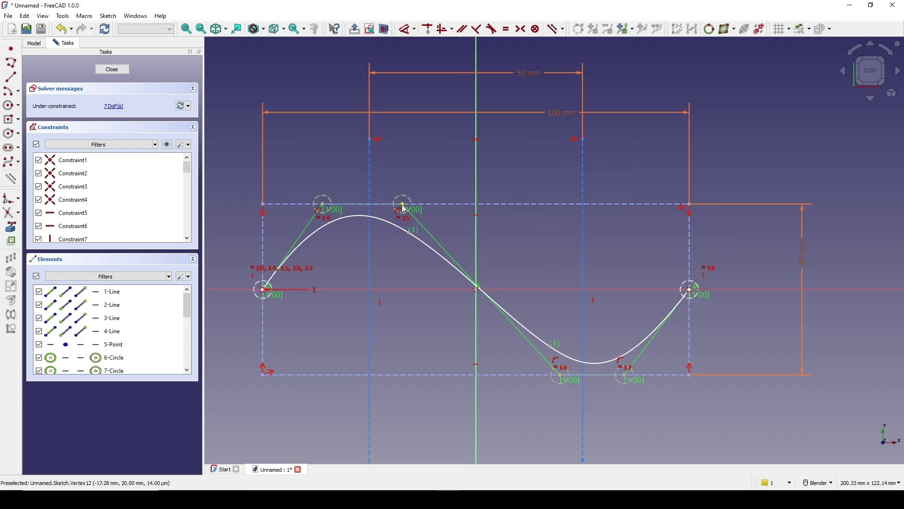
{"action": "left_click", "coordinate": [376, 211]}
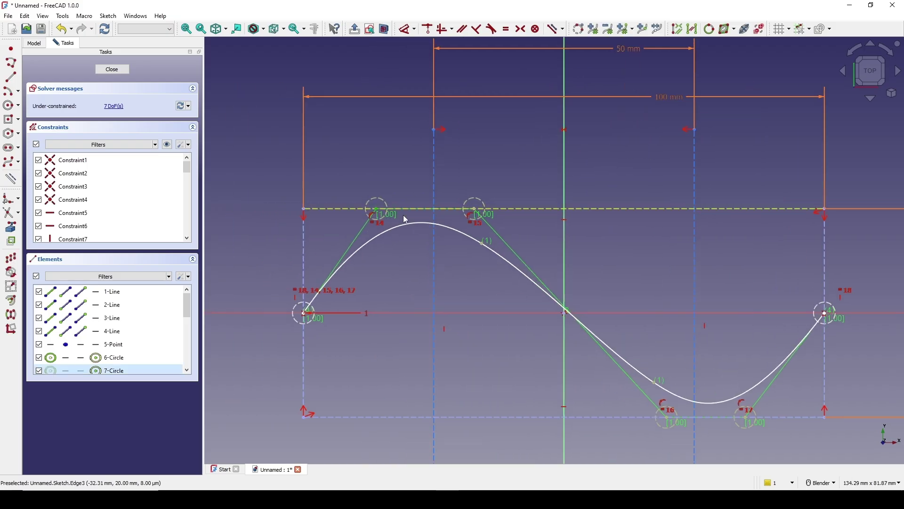
{"action": "left_click", "coordinate": [434, 259]}
{"action": "left_click", "coordinate": [474, 208]}
{"action": "key", "text": "s"}
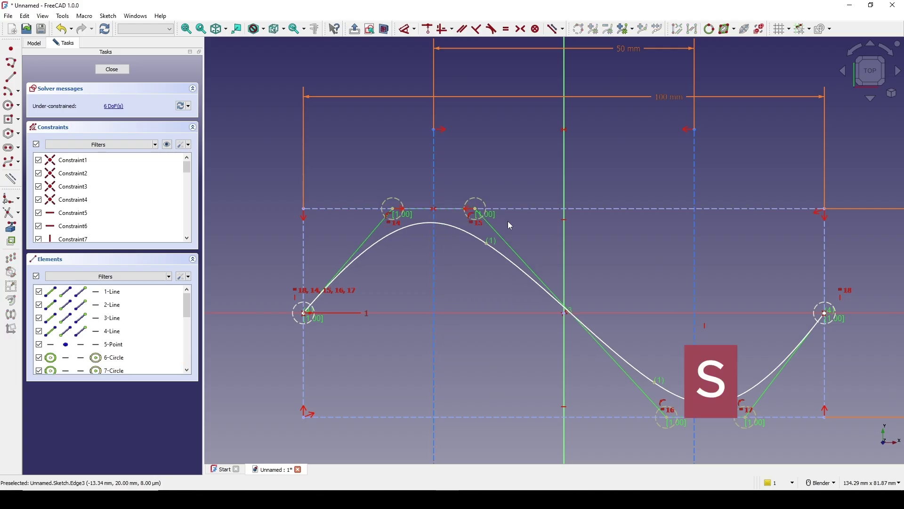
- Constrain the spline's two lower control points symmetrically about the right vertical construction line
{"action": "scroll", "coordinate": [509, 223], "scroll_direction": "down", "scroll_amount": 3}
{"action": "middle_click_drag", "start_coordinate": [565, 227], "coordinate": [469, 191], "text": "shift"}
{"action": "scroll", "coordinate": [473, 192], "scroll_direction": "up", "scroll_amount": 2}
{"action": "left_click", "coordinate": [506, 345]}
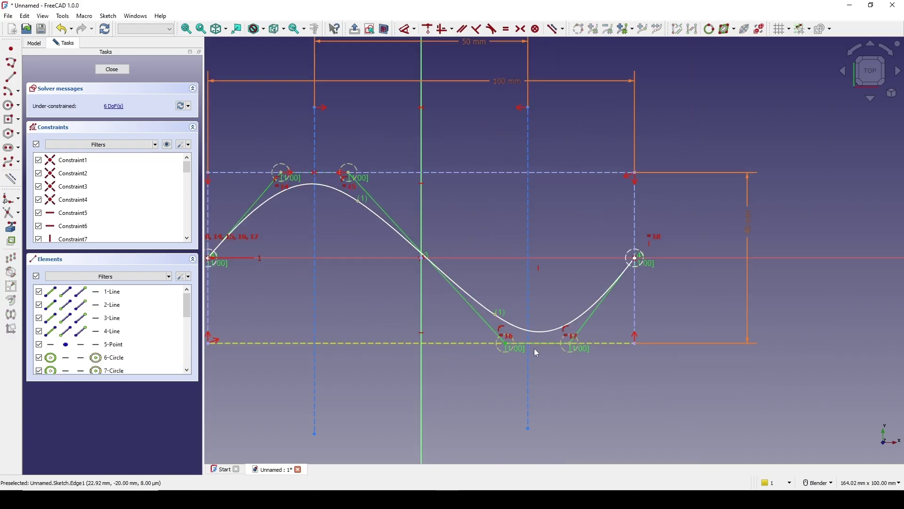
{"action": "left_click", "coordinate": [529, 365]}
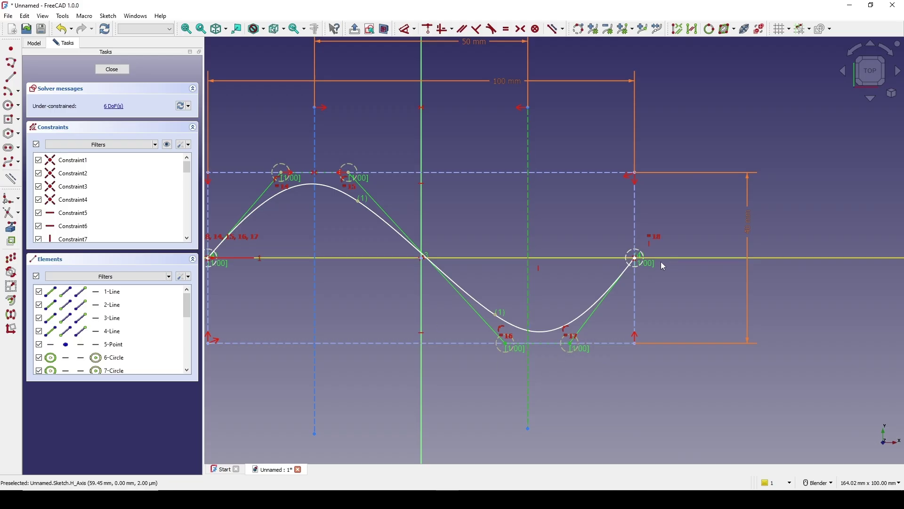
{"action": "key", "text": "s"}
- Slide a lower spline control point slightly along the rectangle's bottom edge and dimension the distance between the two lower control points
{"action": "scroll", "coordinate": [602, 259], "scroll_direction": "down", "scroll_amount": 1}
{"action": "middle_click_drag", "start_coordinate": [581, 231], "coordinate": [587, 213], "text": "shift"}
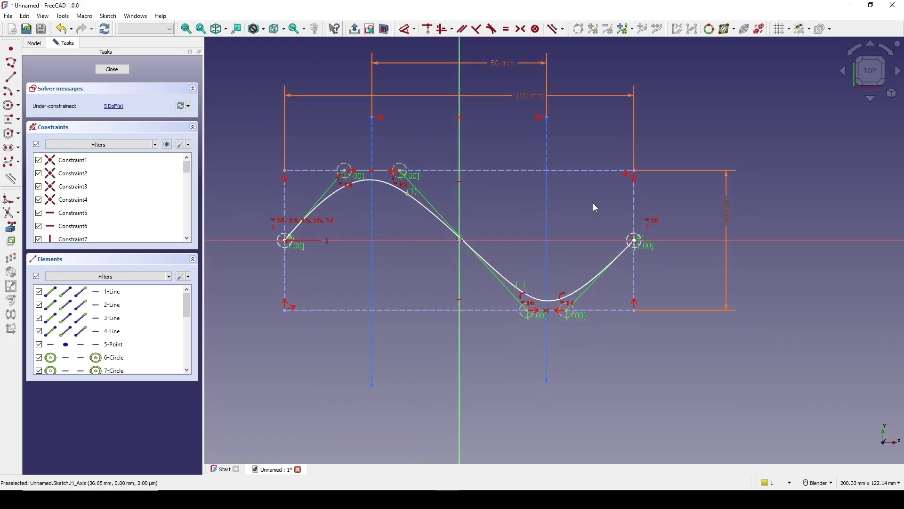
{"action": "scroll", "coordinate": [589, 222], "scroll_direction": "up", "scroll_amount": 2}
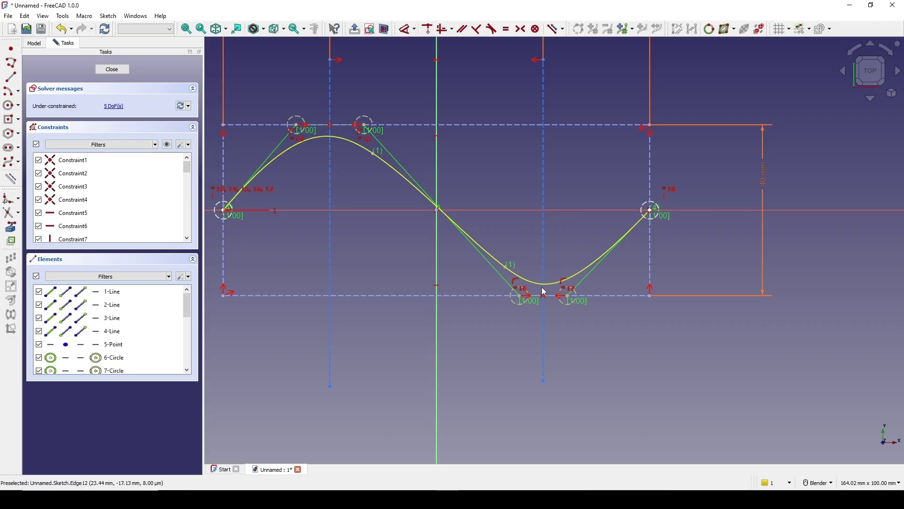
{"action": "left_click_drag", "start_coordinate": [523, 304], "coordinate": [515, 303]}
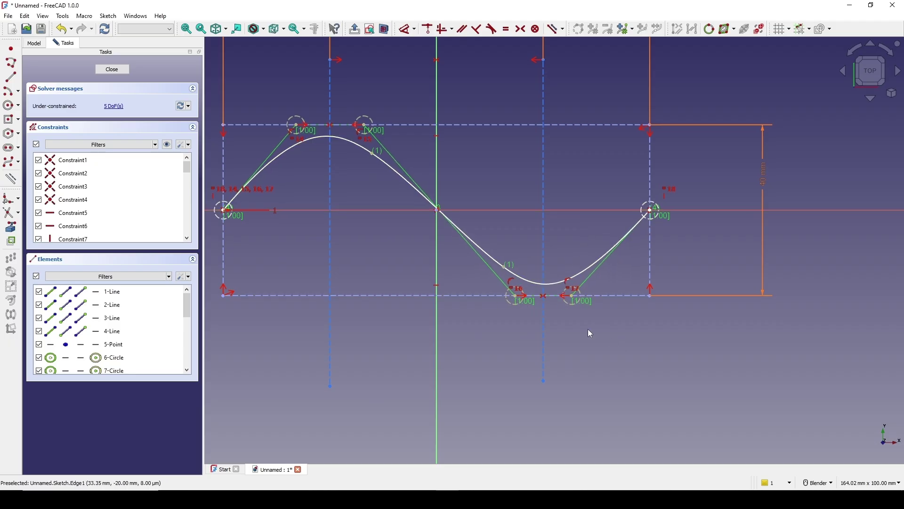
{"action": "left_click", "coordinate": [515, 297]}
{"action": "left_click", "coordinate": [572, 298]}
{"action": "key", "text": "d"}
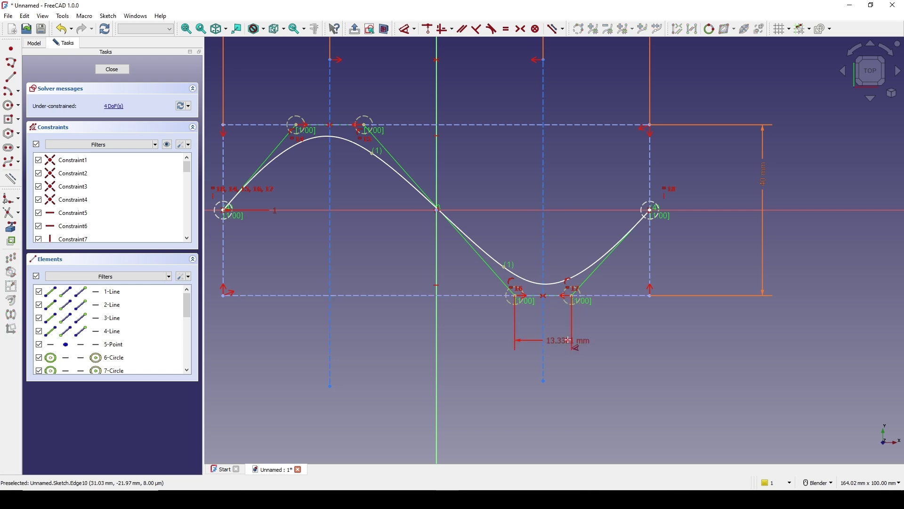
{"action": "left_click", "coordinate": [591, 339]}
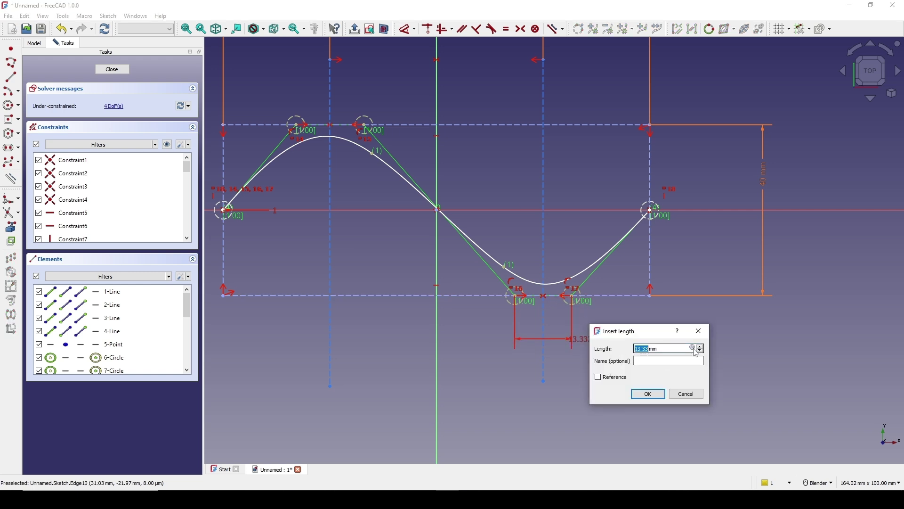
- Link the lower control points' distance to the expression VarSet.Width/8 and copy that expression
{"action": "left_click", "coordinate": [692, 348]}
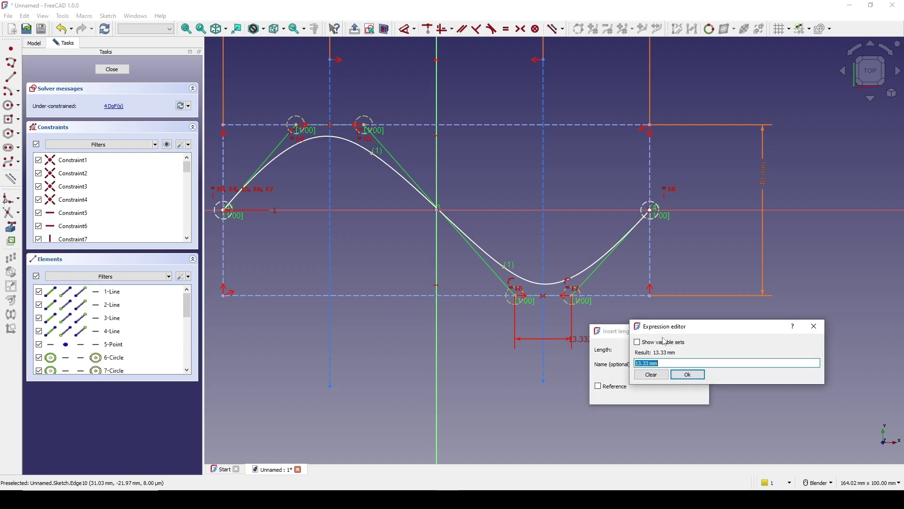
{"action": "type", "text": "VarSet."}
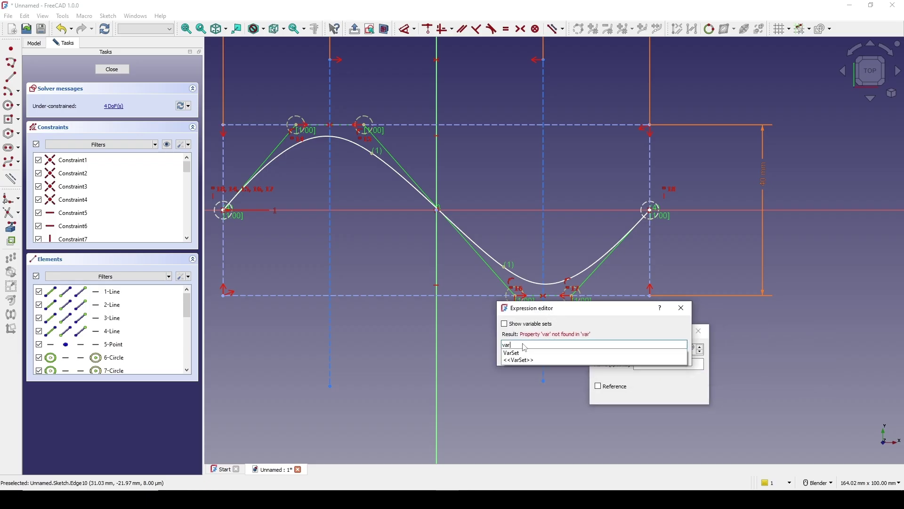
{"action": "left_click", "coordinate": [524, 354]}
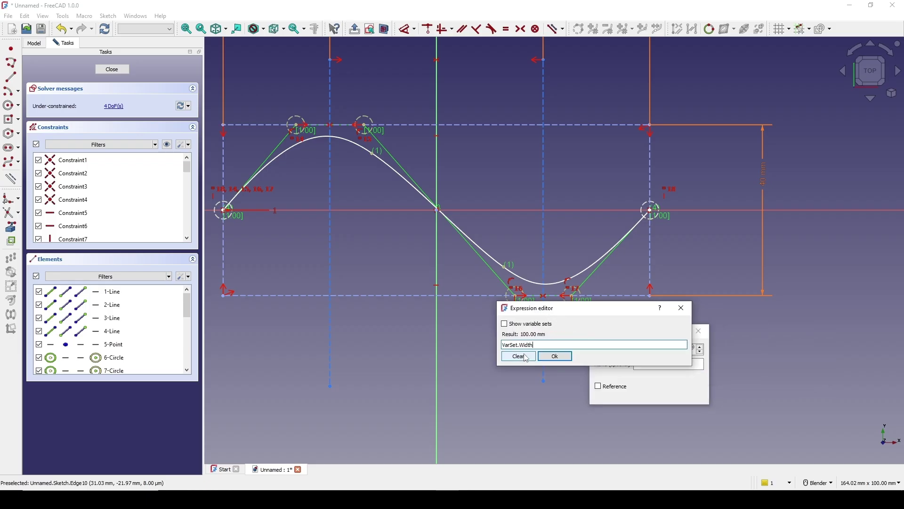
{"action": "left_click_drag", "start_coordinate": [554, 311], "coordinate": [550, 316]}
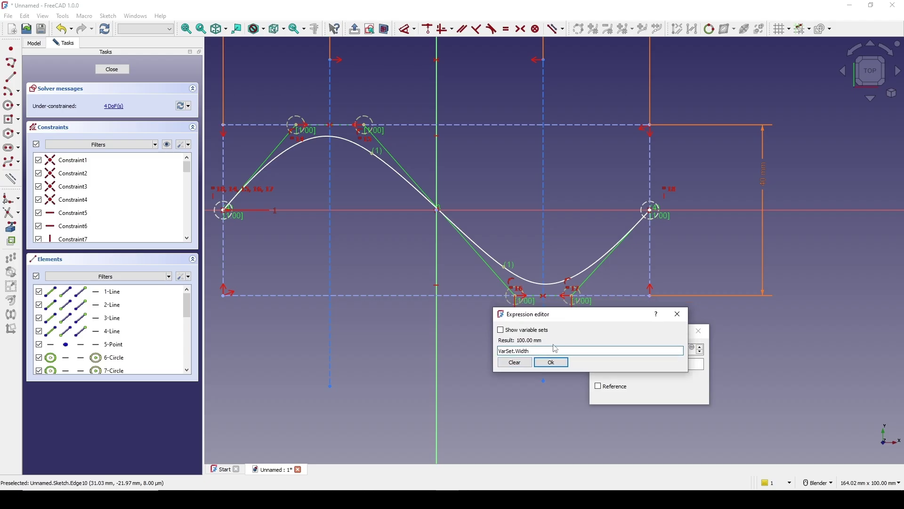
{"action": "type", "text": "/8"}
{"action": "left_click_drag", "start_coordinate": [542, 351], "coordinate": [466, 350]}
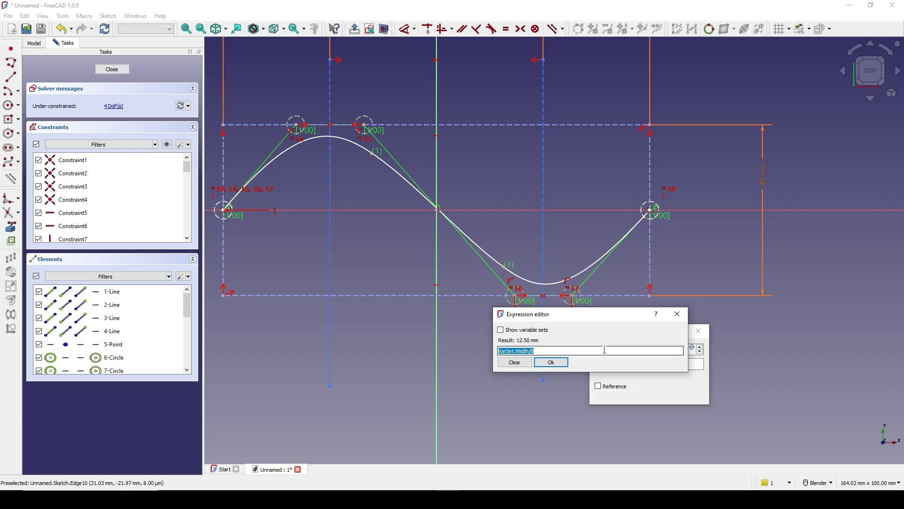
{"action": "key", "text": "ctrl+c"}
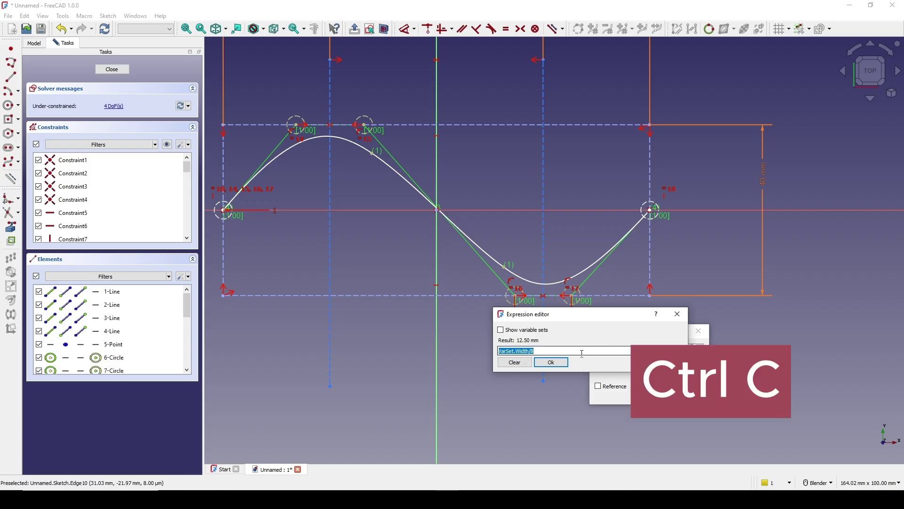
{"action": "left_click", "coordinate": [554, 363]}
{"action": "left_click", "coordinate": [659, 389]}
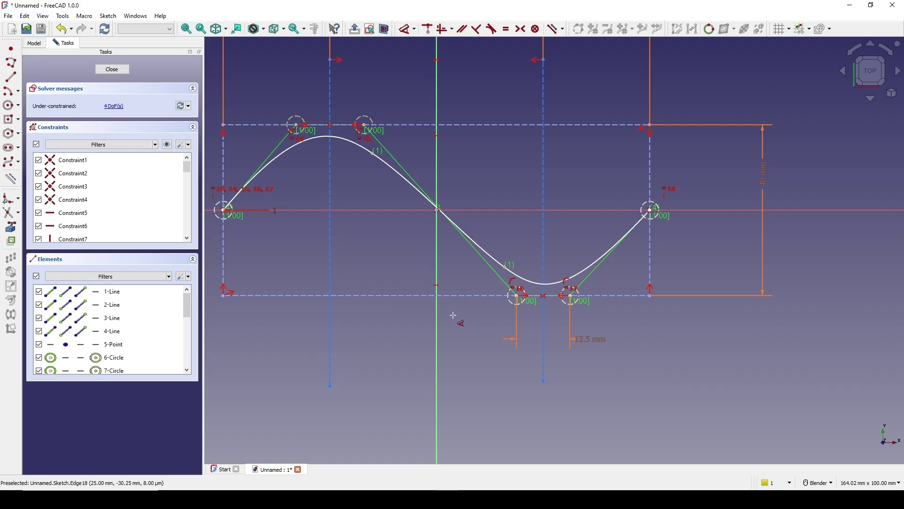
- Dimension the distance between the spline's two upper control points and link it to the expression VarSet.Width/8
{"action": "left_click", "coordinate": [295, 126]}
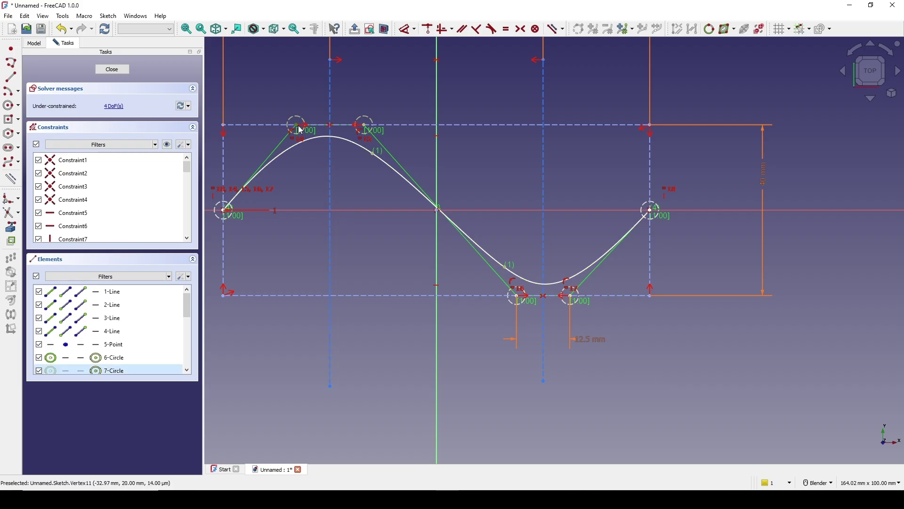
{"action": "key", "text": "d"}
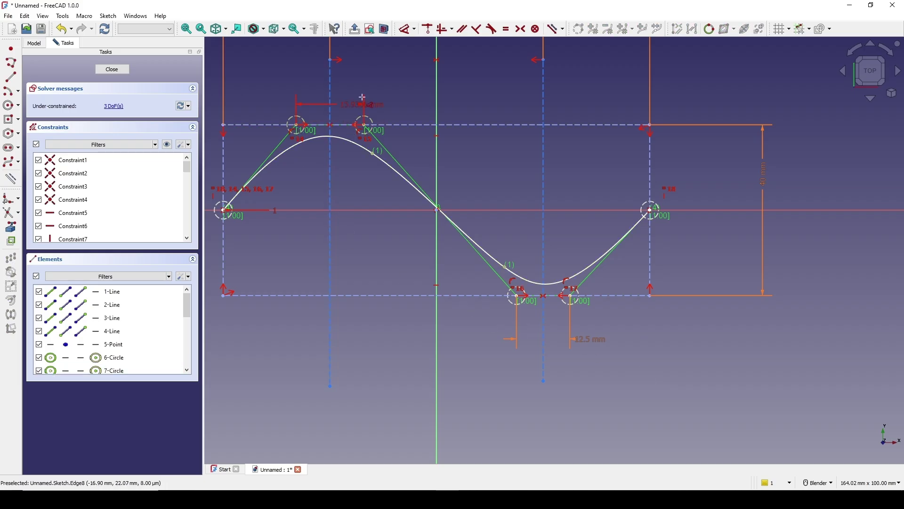
{"action": "left_click", "coordinate": [396, 87]}
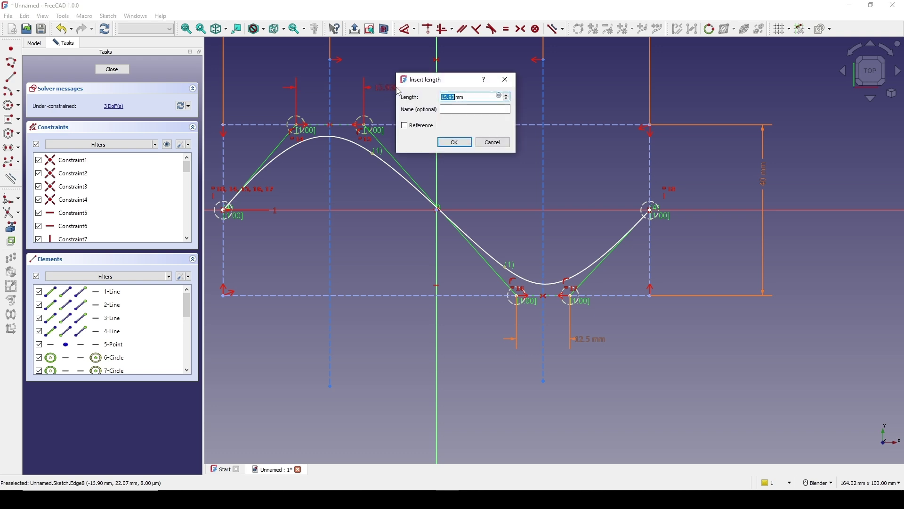
{"action": "left_click", "coordinate": [500, 96]}
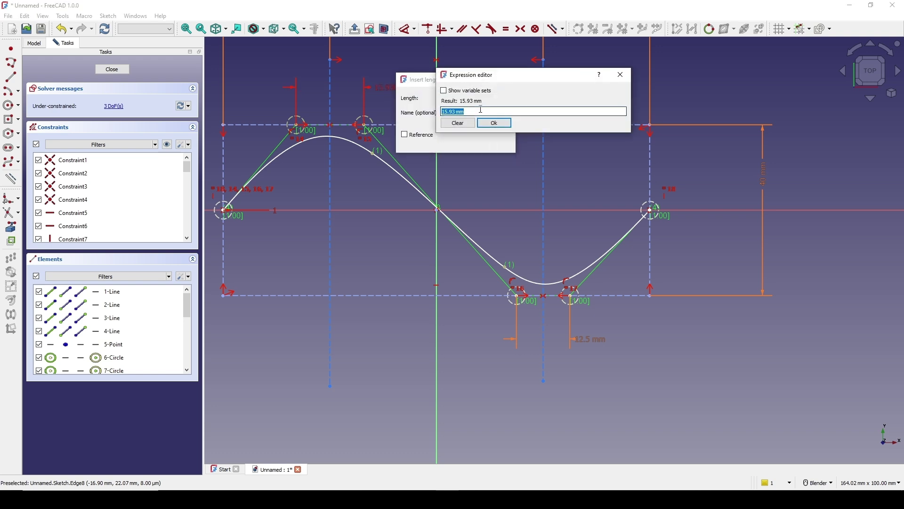
{"action": "key", "text": "ctrl+v"}
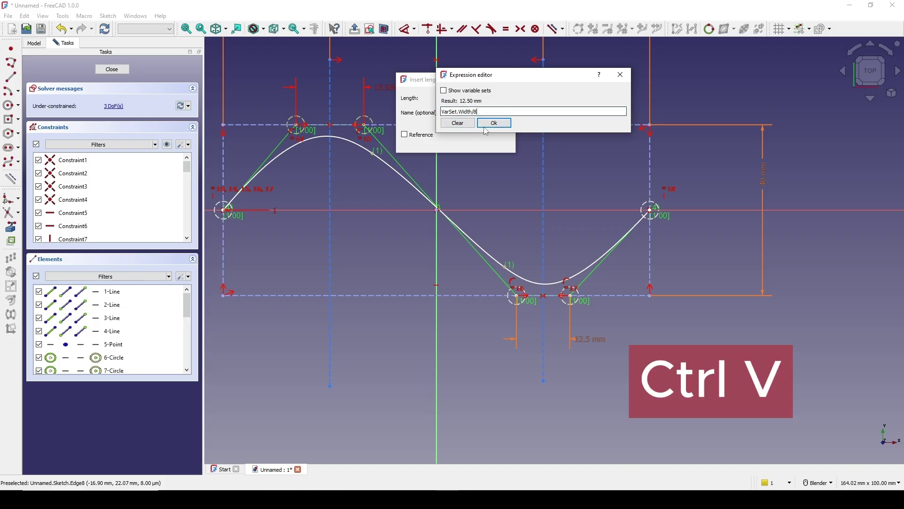
{"action": "left_click", "coordinate": [501, 124]}
{"action": "left_click", "coordinate": [455, 141]}
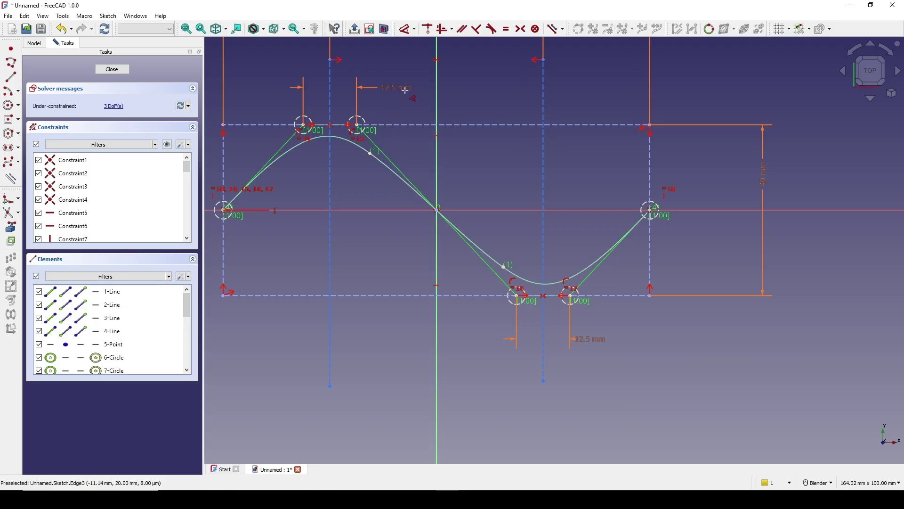
- Close the wave sketch and clear the selection
{"action": "scroll", "coordinate": [452, 149], "scroll_direction": "down", "scroll_amount": 2}
{"action": "middle_click_drag", "start_coordinate": [605, 102], "coordinate": [618, 125], "text": "shift"}
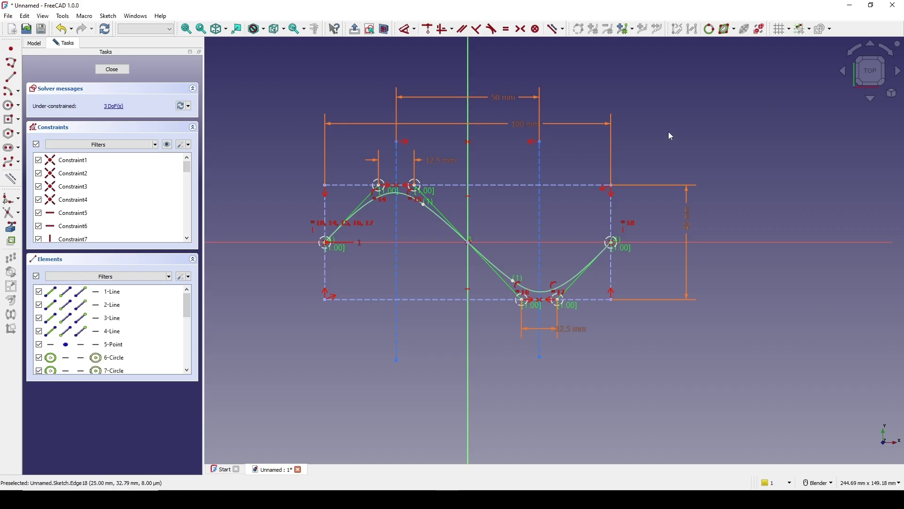
{"action": "middle_click_drag", "start_coordinate": [635, 150], "coordinate": [636, 141], "text": "shift"}
{"action": "left_click", "coordinate": [112, 70]}
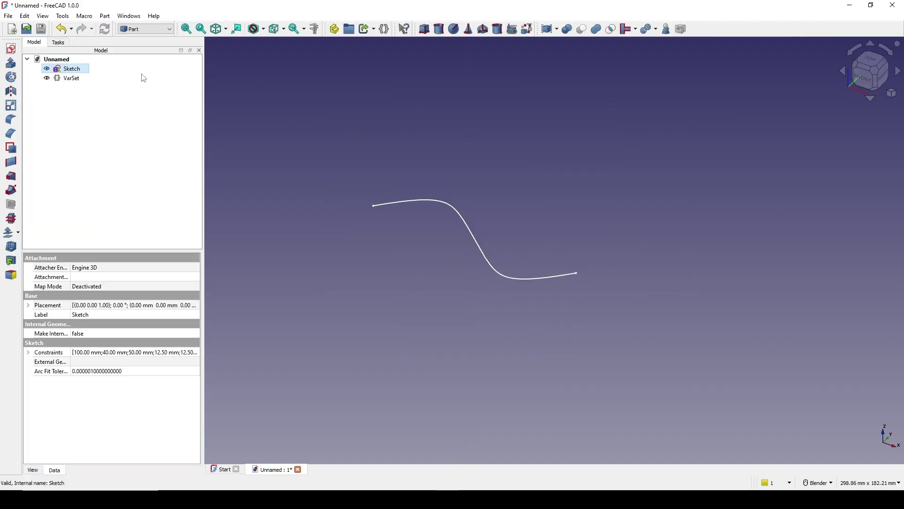
{"action": "left_click", "coordinate": [540, 212]}
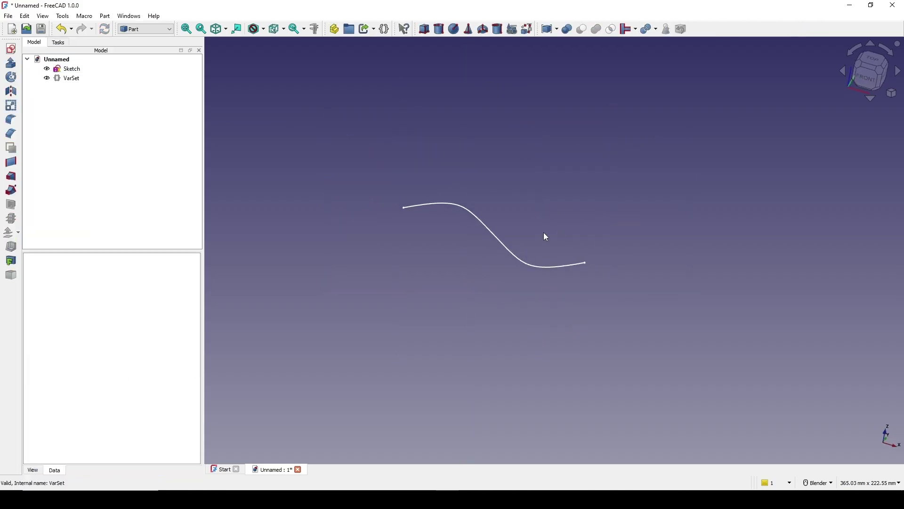
- Set the variable set's Height to 20 mm
{"action": "left_click", "coordinate": [69, 81]}
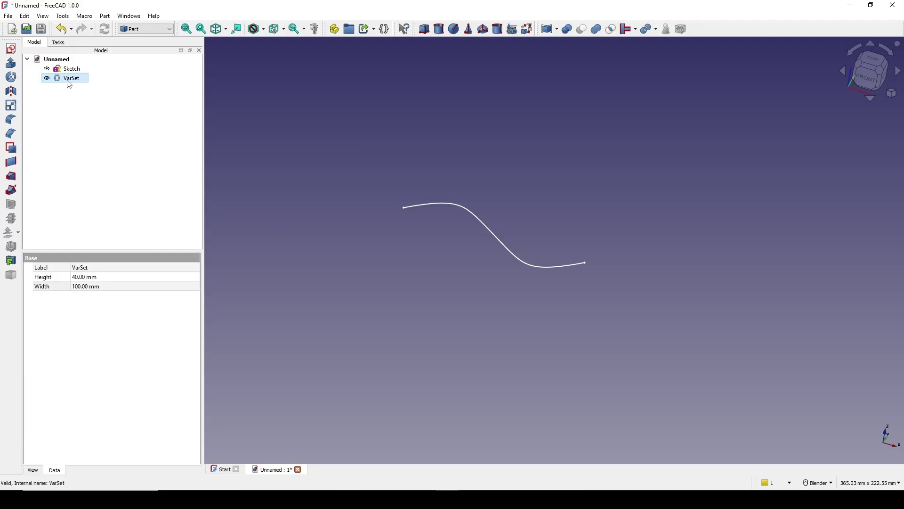
{"action": "left_click", "coordinate": [101, 278]}
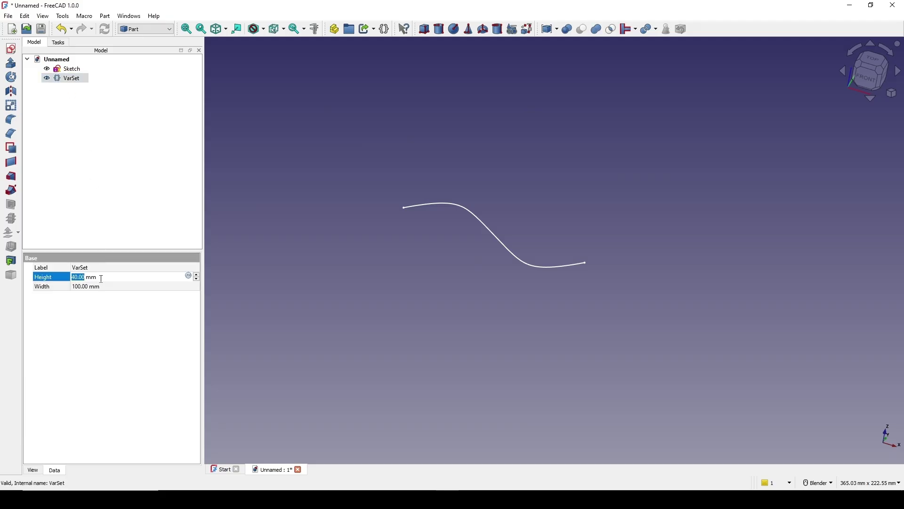
{"action": "type", "text": "20"}
{"action": "left_click", "coordinate": [102, 338]}
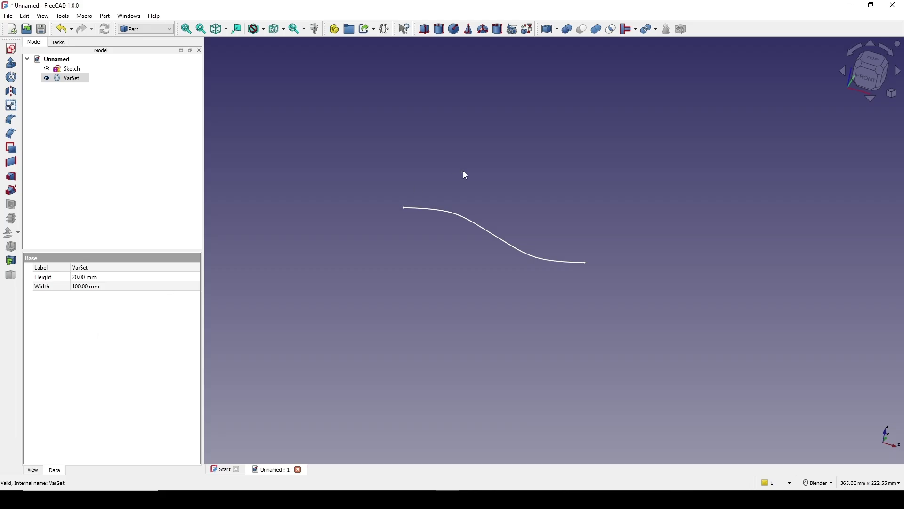
{"action": "scroll", "coordinate": [463, 171], "scroll_direction": "up", "scroll_amount": 3}
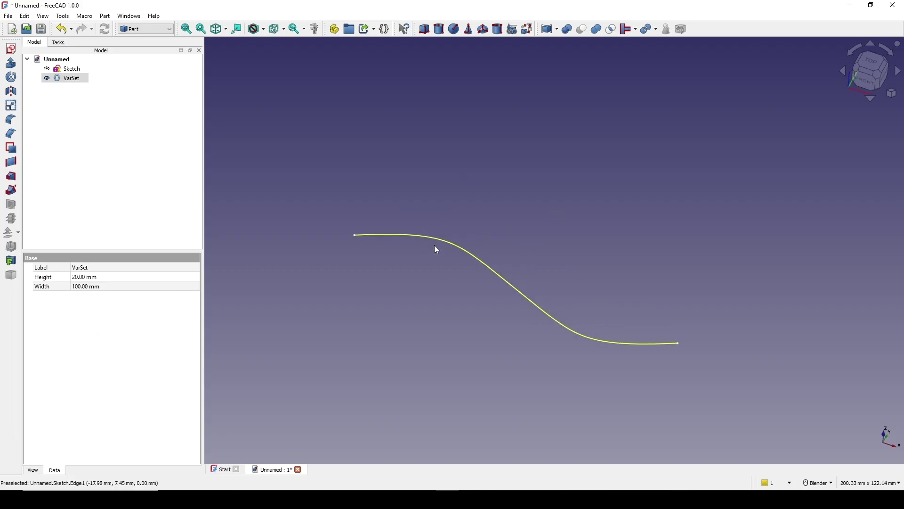
{"action": "scroll", "coordinate": [254, 300], "scroll_direction": "down", "scroll_amount": 2}
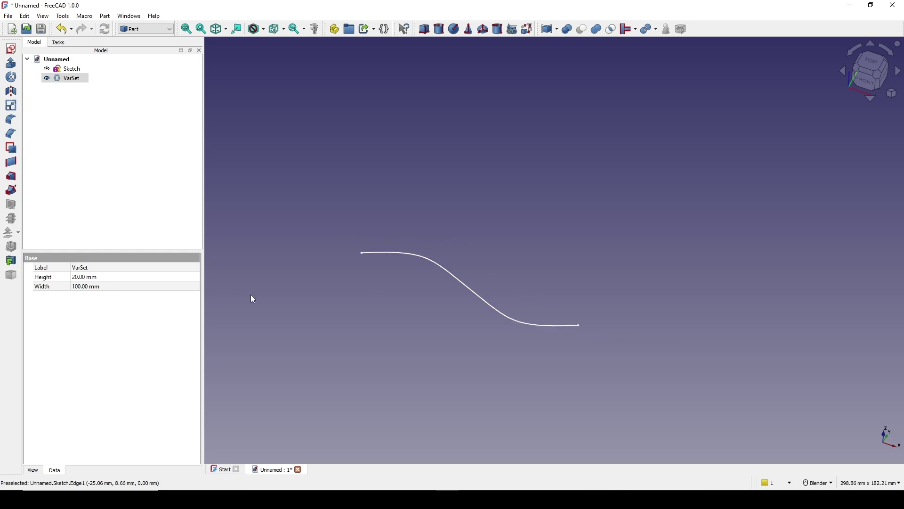
- Set the variable set's Width to 50 mm
{"action": "left_click", "coordinate": [99, 287]}
{"action": "type", "text": "50"}
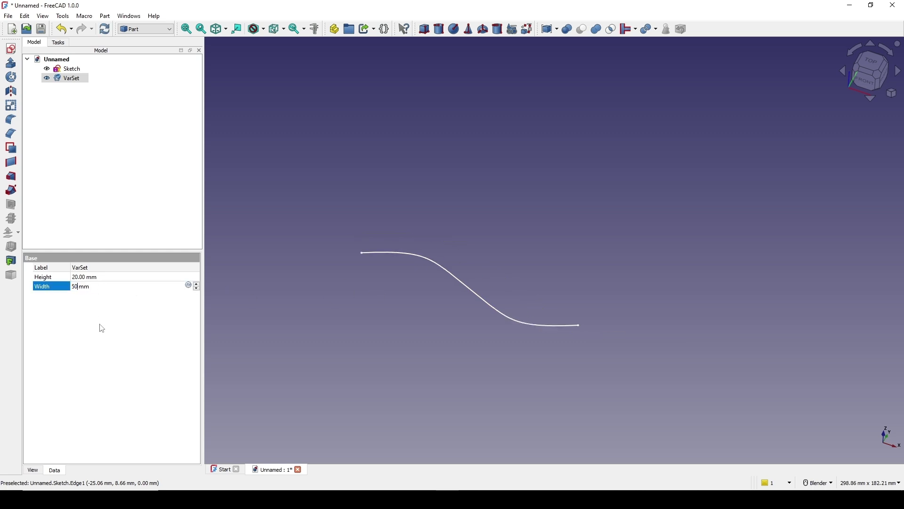
{"action": "key", "text": "Return"}
{"action": "scroll", "coordinate": [452, 312], "scroll_direction": "up", "scroll_amount": 3}
{"action": "middle_click_drag", "start_coordinate": [490, 309], "coordinate": [476, 295]}
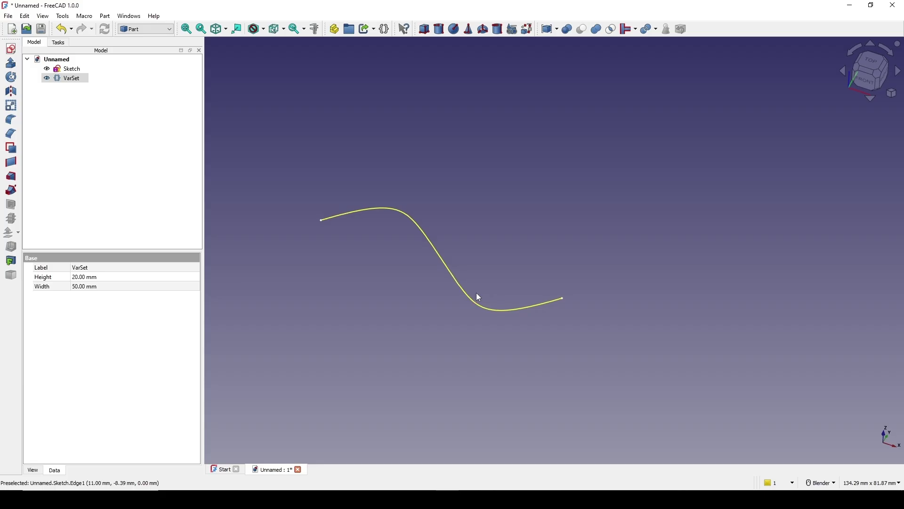
{"action": "mouse_move", "coordinate": [523, 245]}
{"action": "middle_mouse_down", "text": "shift"}
{"action": "mouse_move", "coordinate": [564, 237]}
{"action": "mouse_move", "coordinate": [540, 241]}
{"action": "middle_mouse_up", "text": "shift"}
{"action": "left_click", "coordinate": [564, 238]}
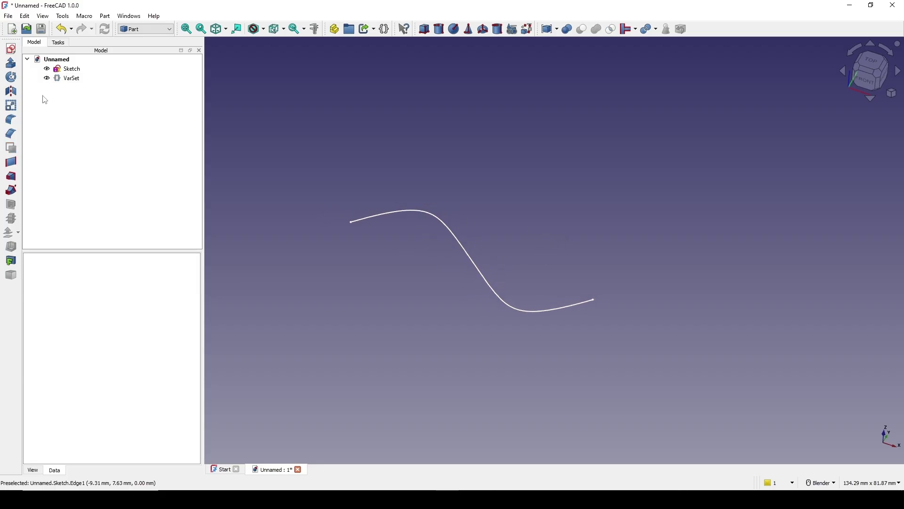
- Rename the wave sketch as Path
{"action": "left_click", "coordinate": [69, 68]}
{"action": "right_click", "coordinate": [69, 68]}
{"action": "left_click", "coordinate": [133, 378]}
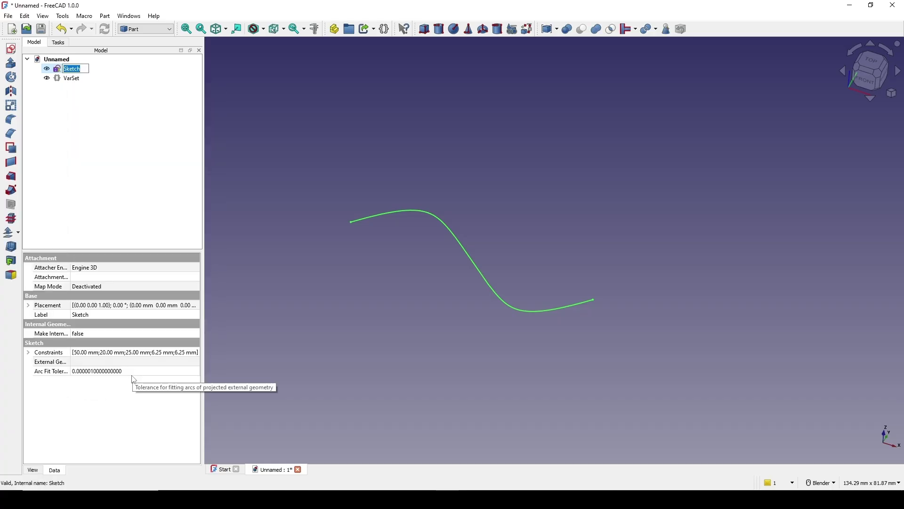
{"action": "type", "text": "Path"}
{"action": "key", "text": "Return"}
{"action": "left_click", "coordinate": [548, 190]}
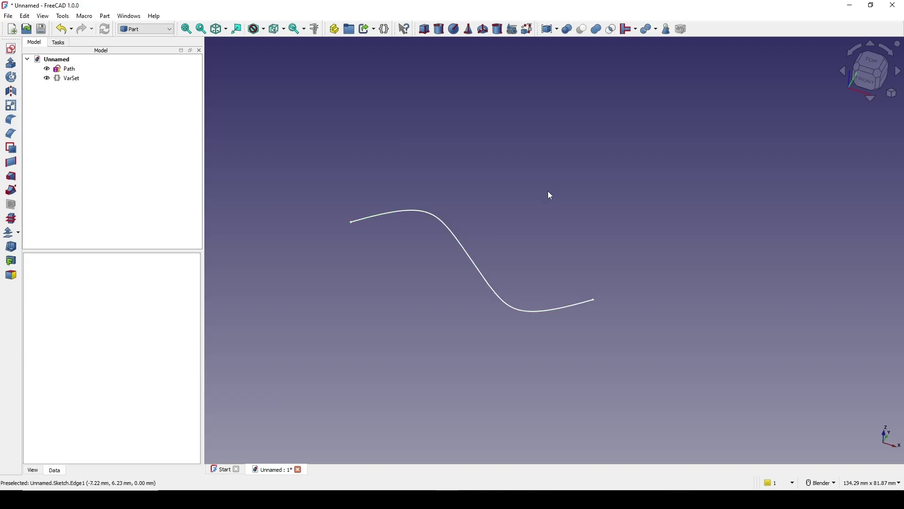
- Create a sketch attached to the path curve's starting endpoint with the Normal to edge method
{"action": "scroll", "coordinate": [547, 191], "scroll_direction": "up", "scroll_amount": 2}
{"action": "middle_click_drag", "start_coordinate": [412, 217], "coordinate": [494, 206], "text": "shift"}
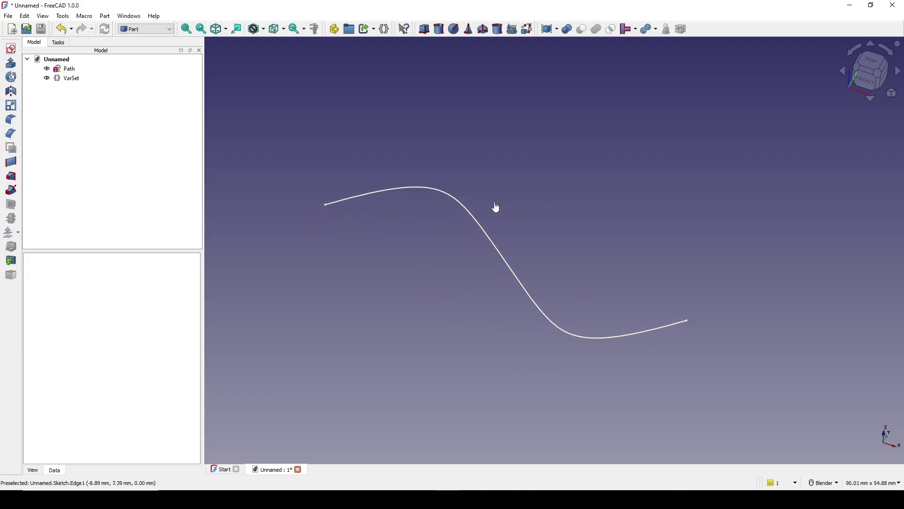
{"action": "scroll", "coordinate": [338, 215], "scroll_direction": "up", "scroll_amount": 1}
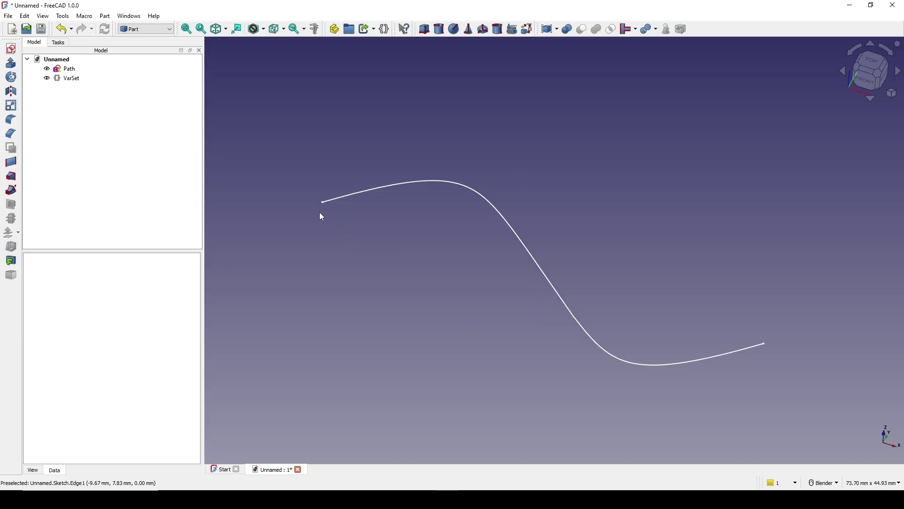
{"action": "left_click", "coordinate": [320, 204]}
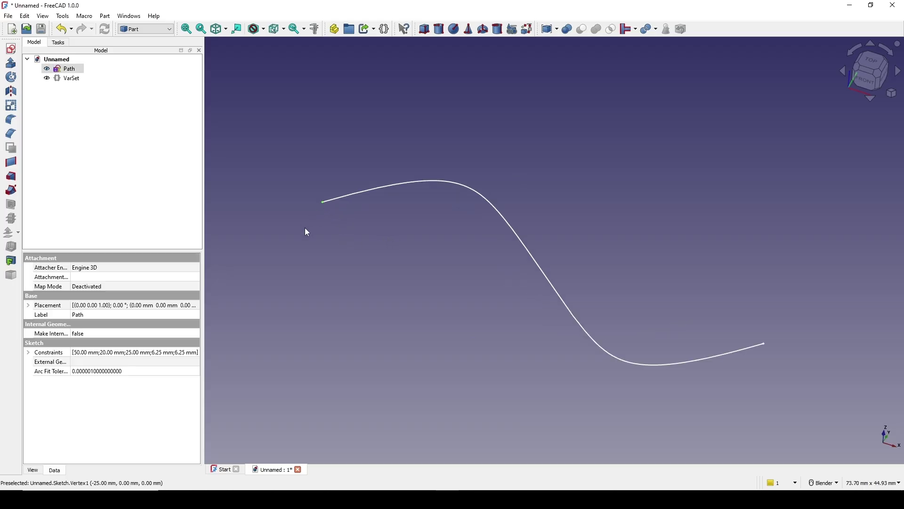
{"action": "left_click", "coordinate": [355, 194], "text": "ctrl"}
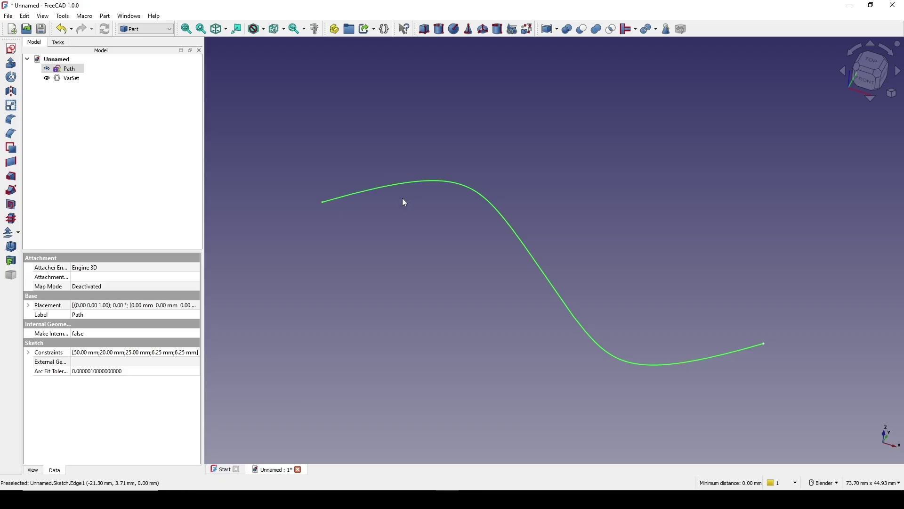
{"action": "left_click", "coordinate": [12, 50]}
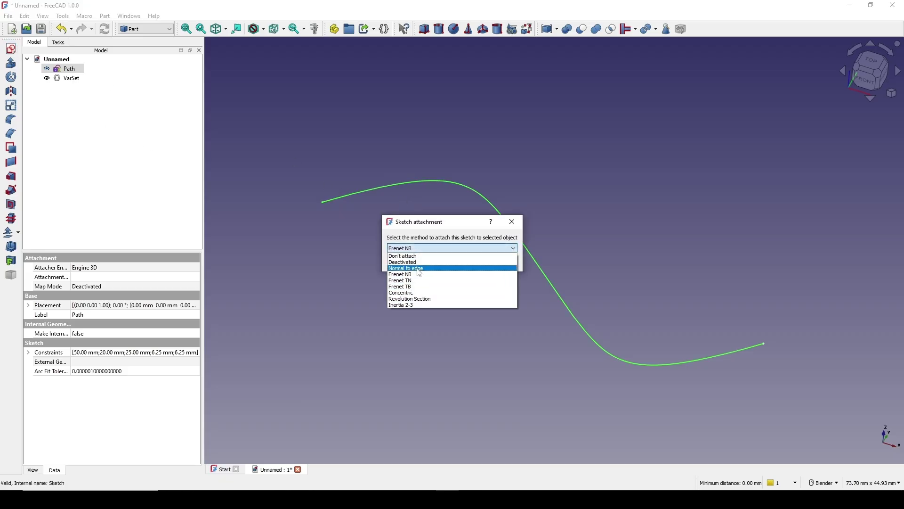
{"action": "left_click", "coordinate": [419, 265]}
{"action": "left_click", "coordinate": [459, 261]}
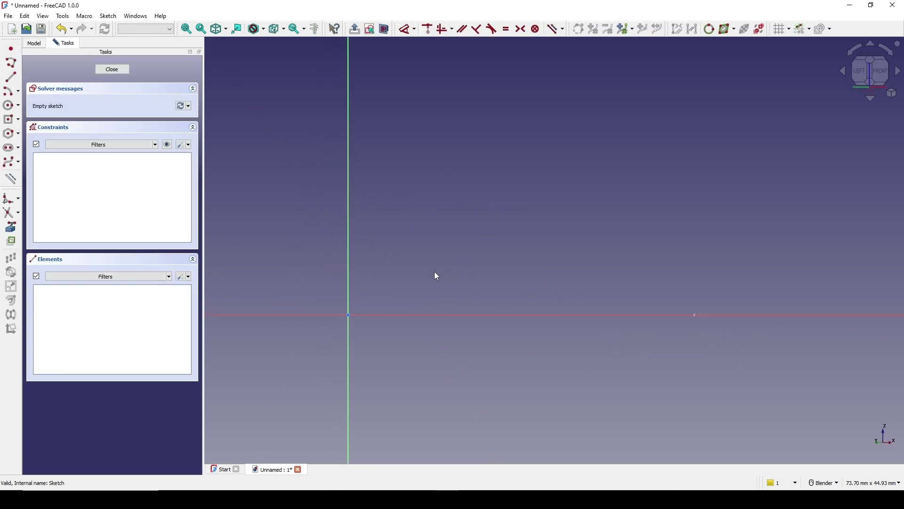
- Draw a centered rectangle around the origin of the new sketch
{"action": "left_click", "coordinate": [17, 119]}
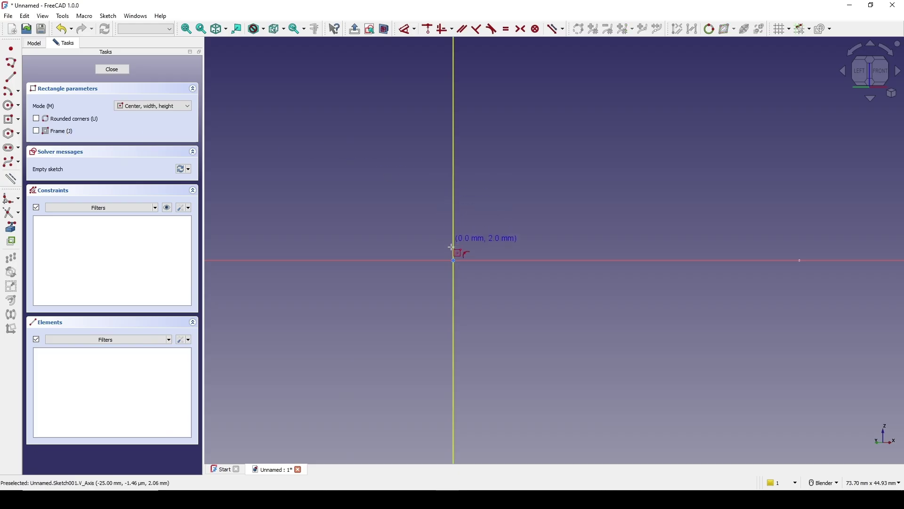
{"action": "left_click", "coordinate": [453, 261]}
{"action": "left_click", "coordinate": [512, 206]}
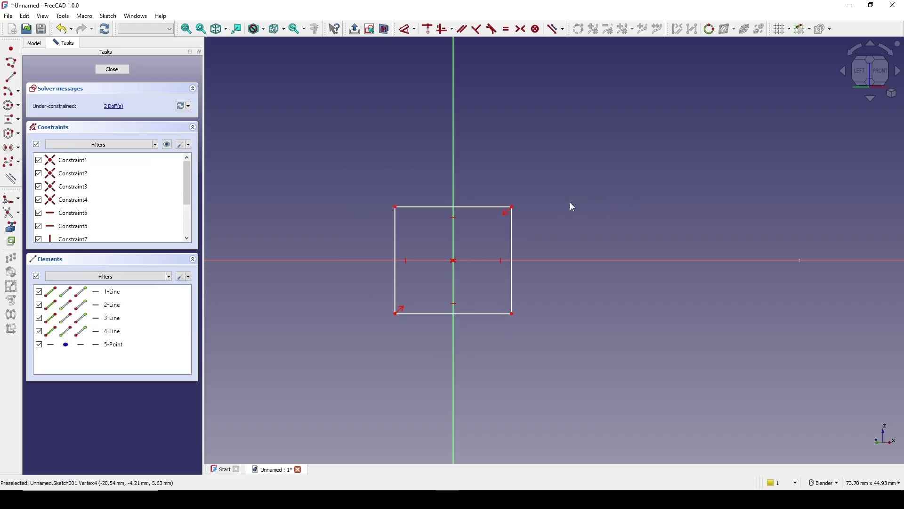
- Make two adjacent sides of the rectangle equal in length so it becomes a square, and enlarge it slightly
{"action": "middle_click_drag", "start_coordinate": [543, 205], "coordinate": [523, 207], "text": "shift"}
{"action": "left_click", "coordinate": [473, 209]}
{"action": "left_click", "coordinate": [494, 231]}
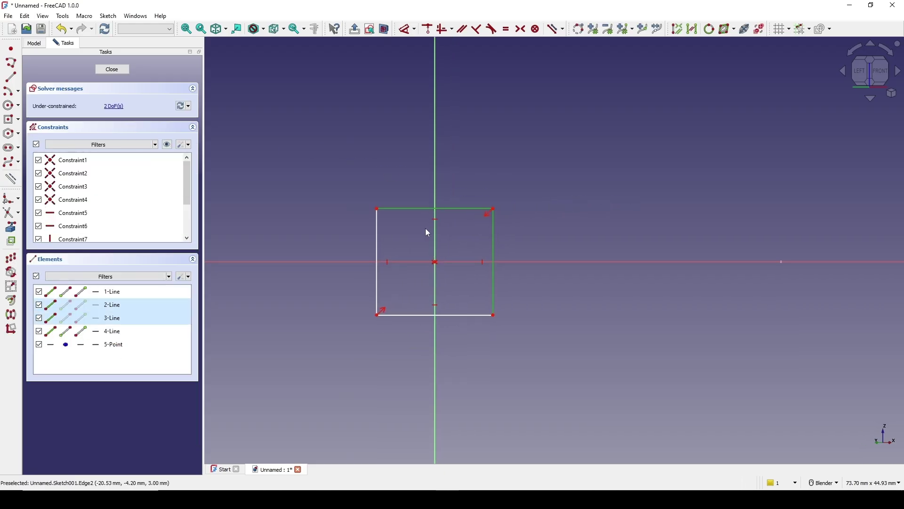
{"action": "key", "text": "e"}
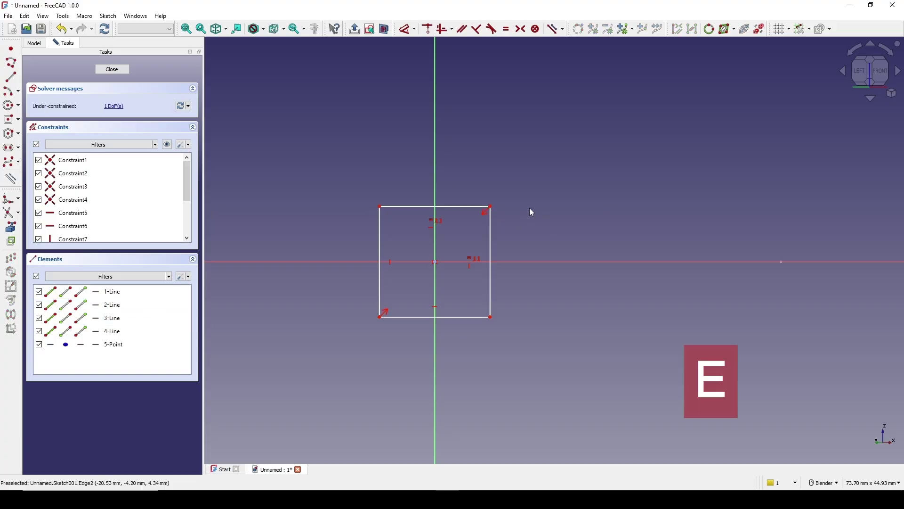
{"action": "scroll", "coordinate": [513, 213], "scroll_direction": "up", "scroll_amount": 2}
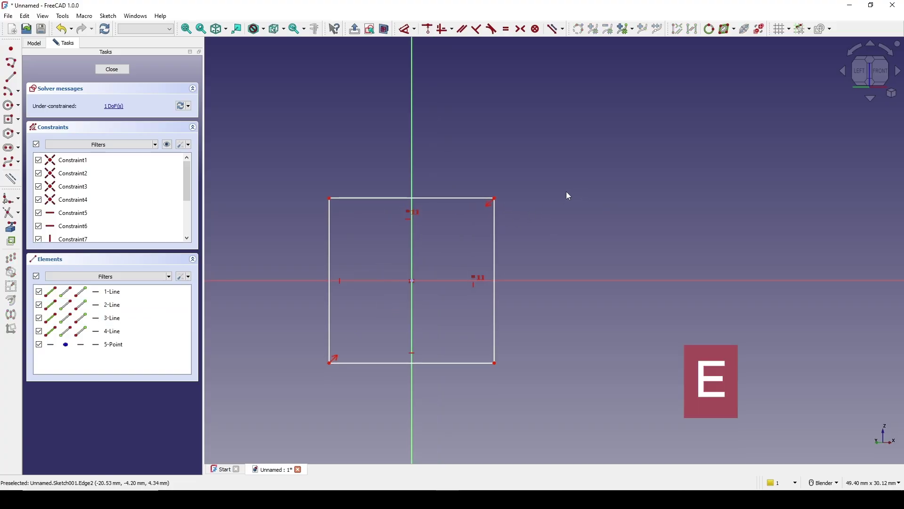
{"action": "left_click_drag", "start_coordinate": [456, 198], "coordinate": [456, 196]}
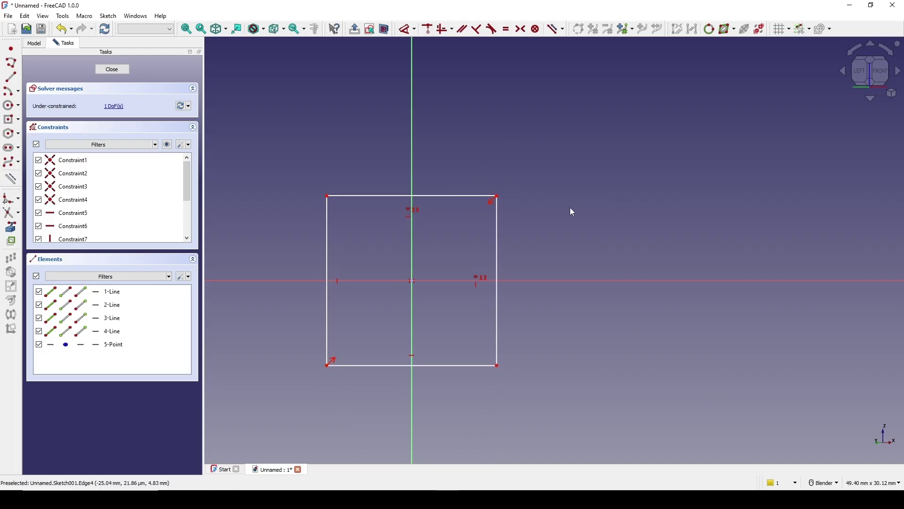
- Close the square's sketch and rename it as Profile
{"action": "left_click", "coordinate": [123, 69]}
{"action": "scroll", "coordinate": [323, 133], "scroll_direction": "down", "scroll_amount": 2}
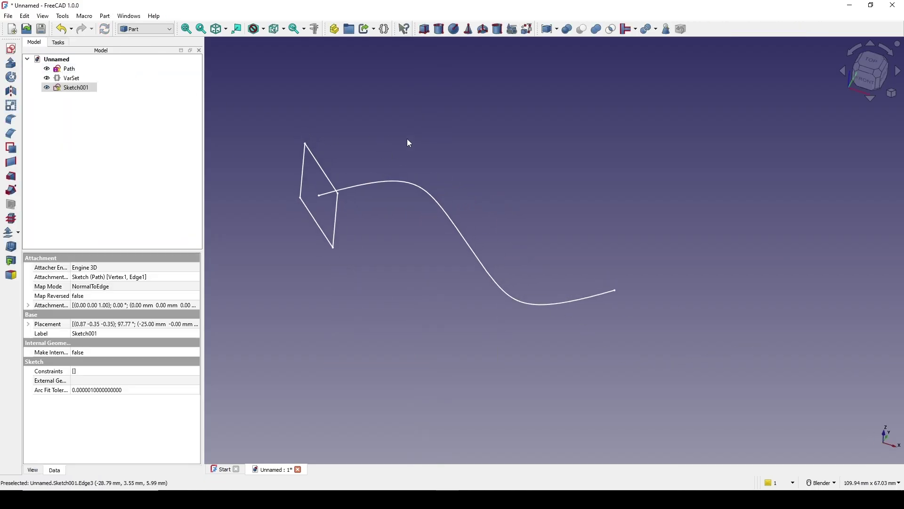
{"action": "left_click", "coordinate": [177, 133]}
{"action": "right_click", "coordinate": [75, 88]}
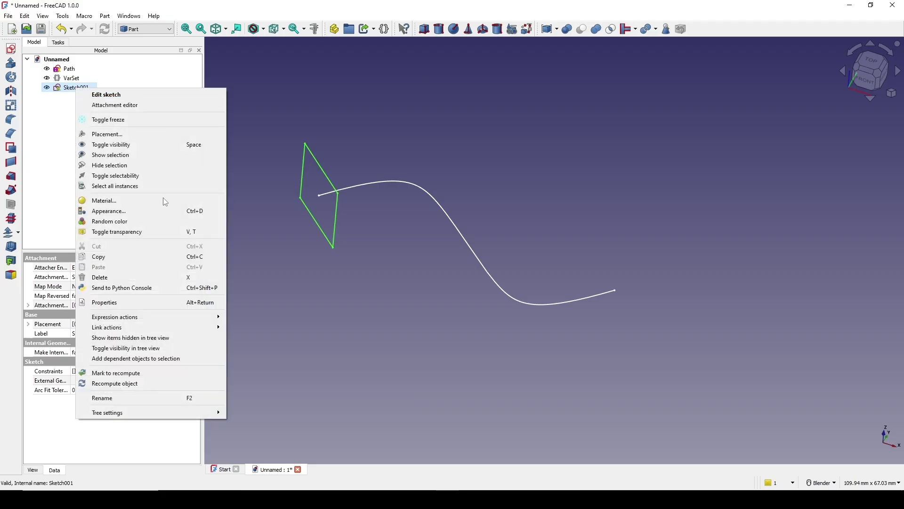
{"action": "left_click", "coordinate": [135, 398]}
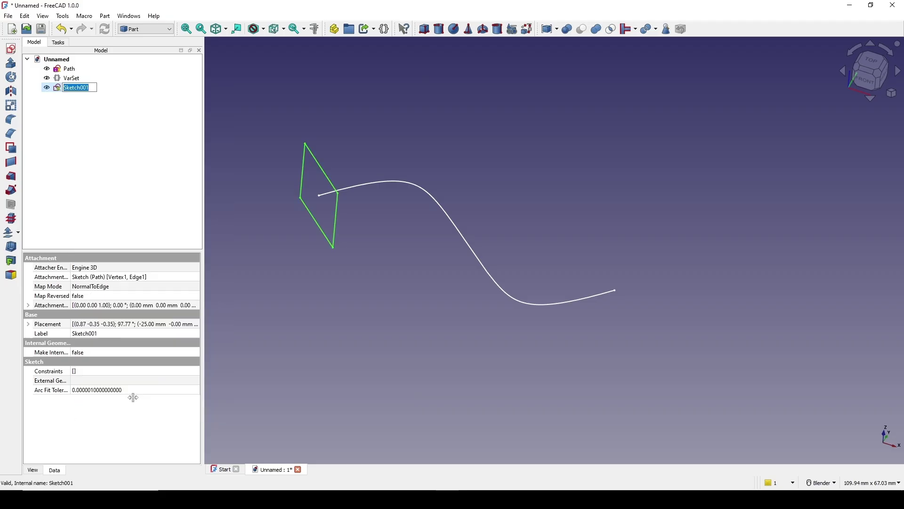
{"action": "type", "text": "p"}
{"action": "key", "text": "Return"}
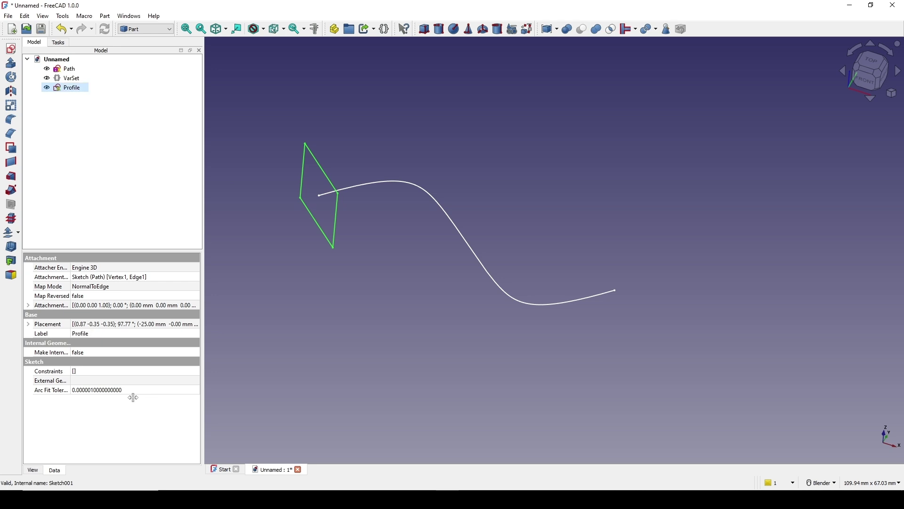
- Open the Path sketch for editing
{"action": "left_click", "coordinate": [337, 115]}
{"action": "double_click", "coordinate": [70, 71]}
{"action": "mouse_move", "coordinate": [419, 151]}
{"action": "middle_mouse_down", "text": "shift"}
{"action": "mouse_move", "coordinate": [428, 167]}
{"action": "mouse_move", "coordinate": [465, 188]}
{"action": "middle_mouse_up", "text": "shift"}
{"action": "scroll", "coordinate": [464, 187], "scroll_direction": "up", "scroll_amount": 3}
{"action": "mouse_move", "coordinate": [529, 172]}
{"action": "middle_mouse_down", "text": "shift"}
{"action": "mouse_move", "coordinate": [543, 149]}
{"action": "mouse_move", "coordinate": [534, 153]}
{"action": "middle_mouse_up", "text": "shift"}
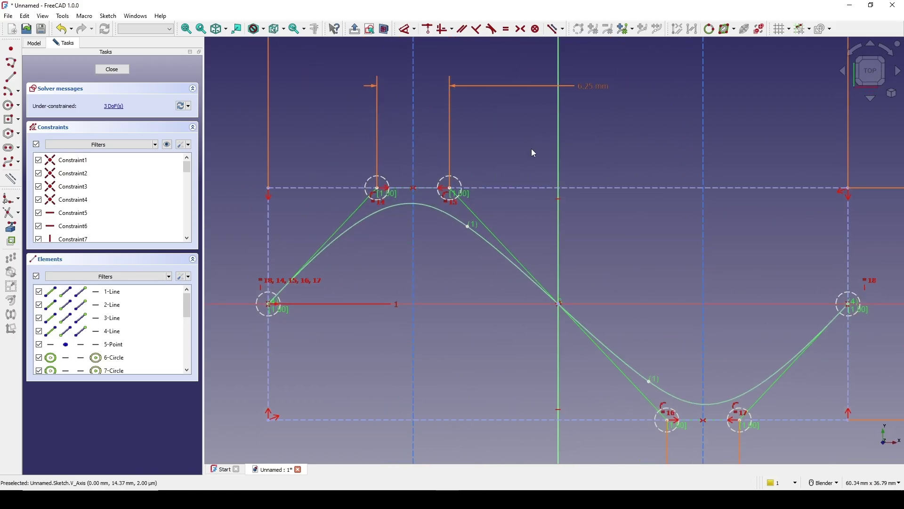
{"action": "key", "text": "Print"}
{"action": "left_click_drag", "start_coordinate": [205, 96], "coordinate": [608, 409]}
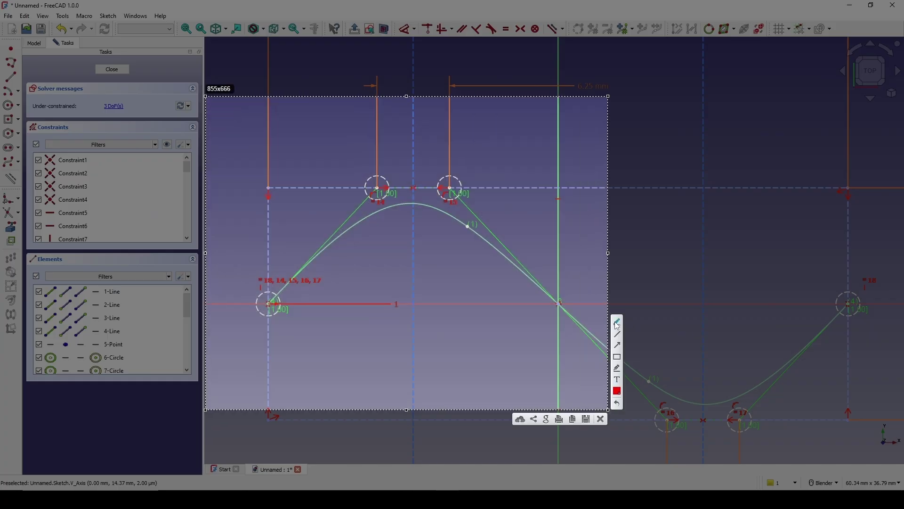
{"action": "left_click_drag", "start_coordinate": [415, 204], "coordinate": [415, 205]}
{"action": "mouse_move", "coordinate": [405, 304]}
{"action": "left_mouse_down"}
{"action": "mouse_move", "coordinate": [431, 305]}
{"action": "mouse_move", "coordinate": [415, 306]}
{"action": "left_mouse_up"}
{"action": "left_click", "coordinate": [600, 419]}
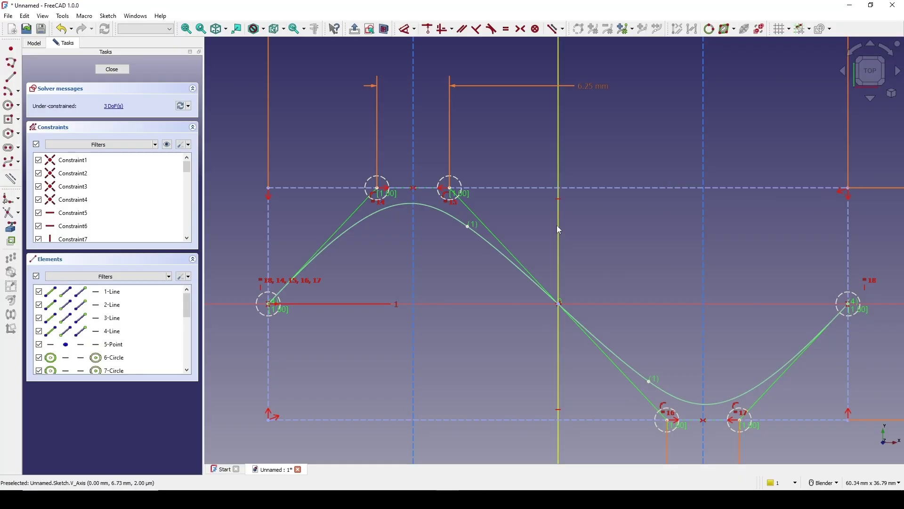
- Draw a vertical line about 5 mm long between the wave's upper crest and the horizontal axis
{"action": "scroll", "coordinate": [531, 226], "scroll_direction": "up", "scroll_amount": 1}
{"action": "middle_click_drag", "start_coordinate": [530, 226], "coordinate": [544, 206], "text": "shift"}
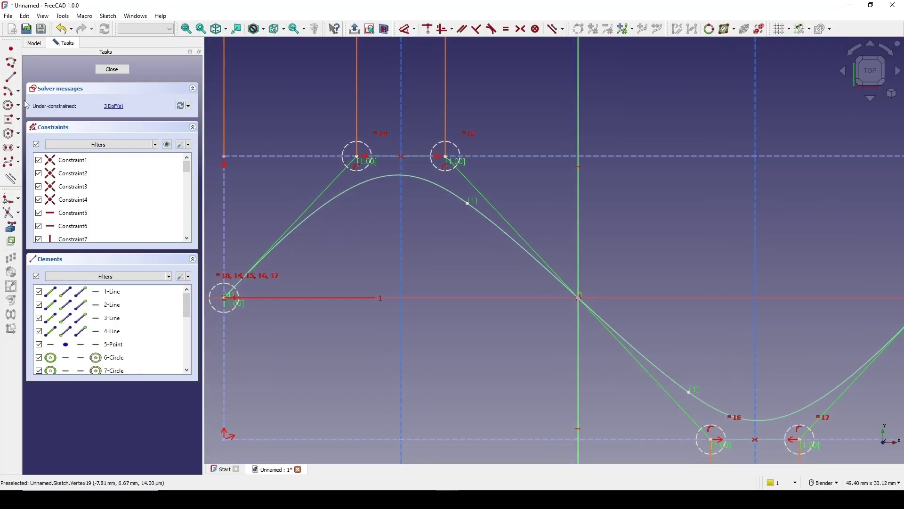
{"action": "left_click", "coordinate": [14, 80]}
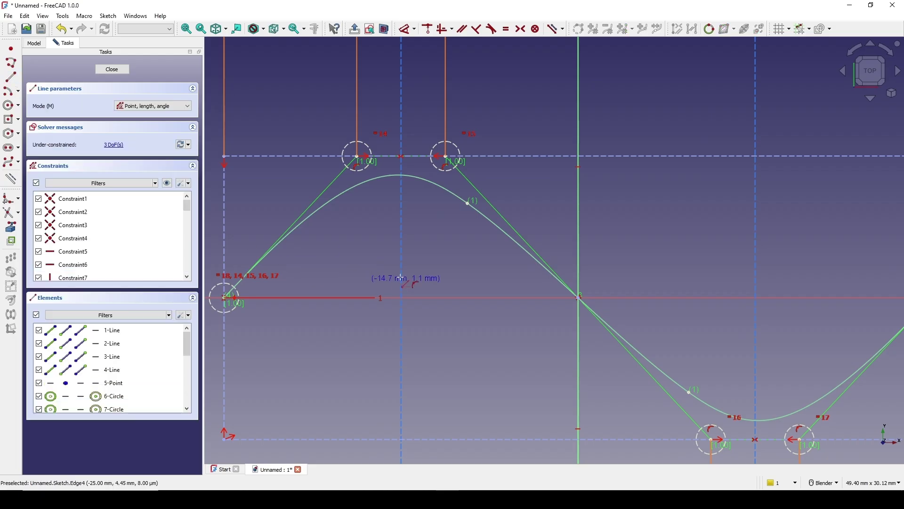
{"action": "left_click", "coordinate": [432, 206]}
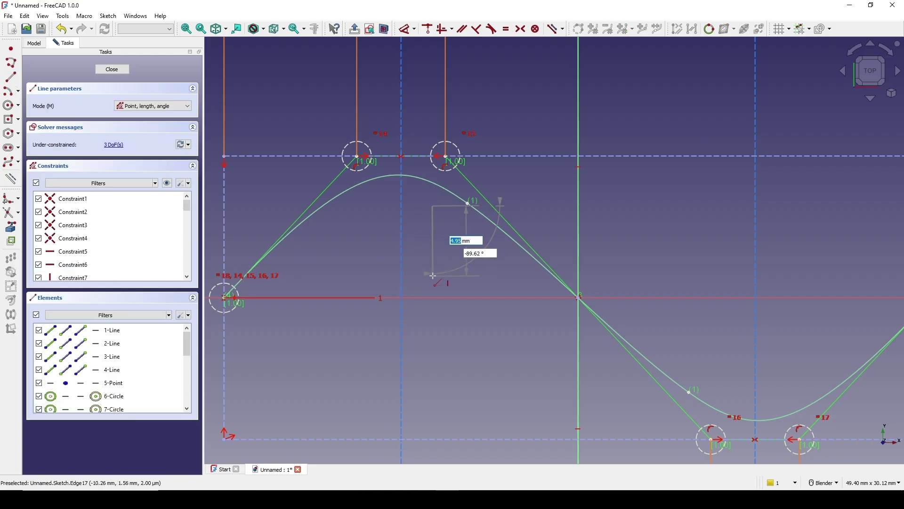
{"action": "left_click", "coordinate": [433, 275]}
{"action": "right_click", "coordinate": [460, 263]}
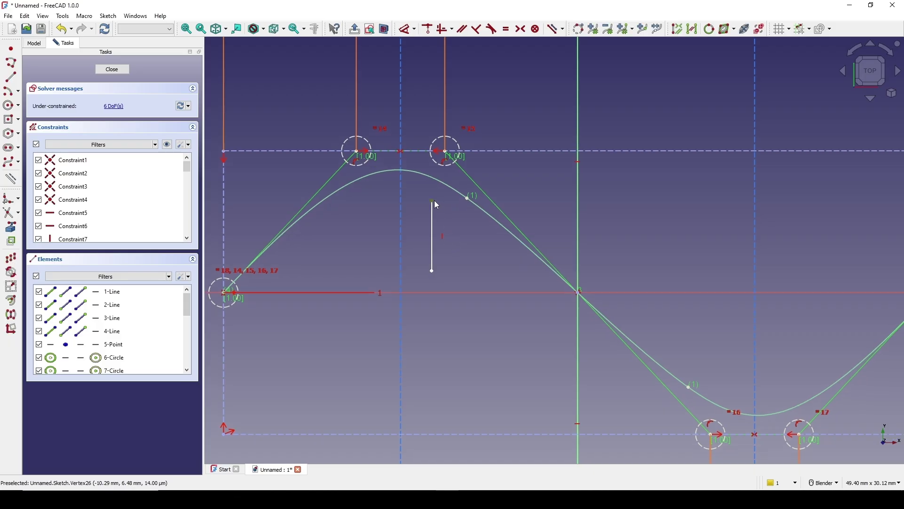
- Constrain the vertical line's upper endpoint onto the B-spline and its lower endpoint onto the horizontal axis
{"action": "left_click", "coordinate": [436, 180]}
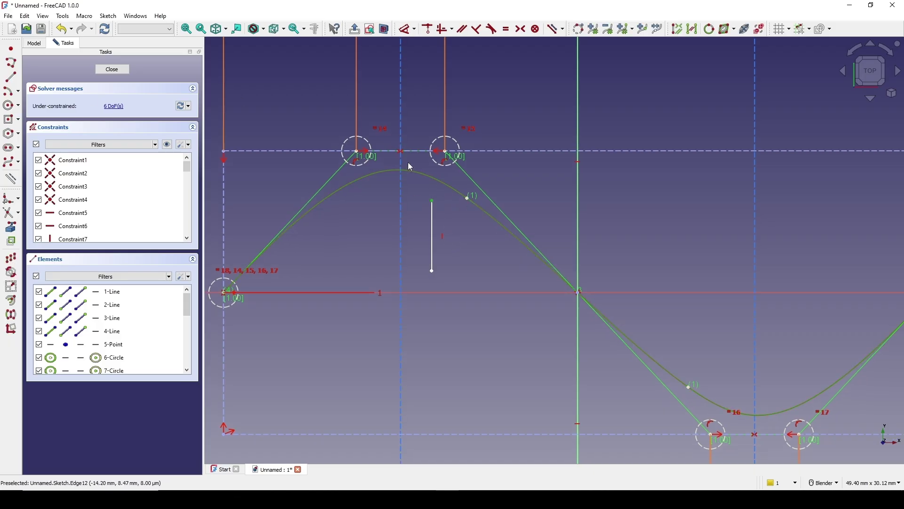
{"action": "key", "text": "c"}
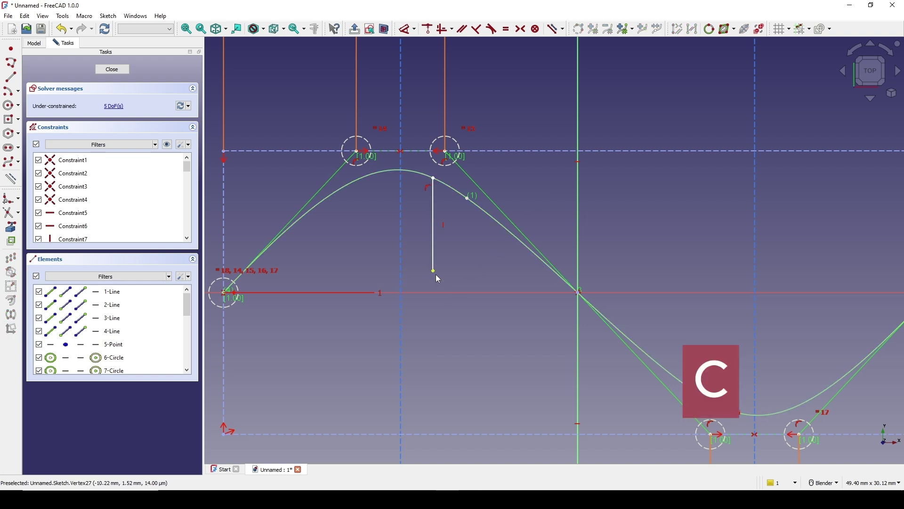
{"action": "left_click", "coordinate": [436, 275]}
{"action": "left_click", "coordinate": [440, 294]}
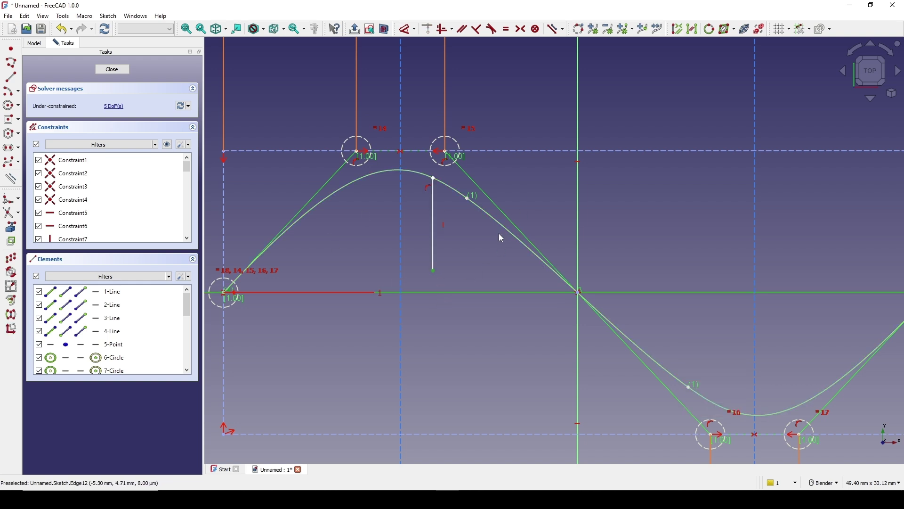
{"action": "key", "text": "c"}
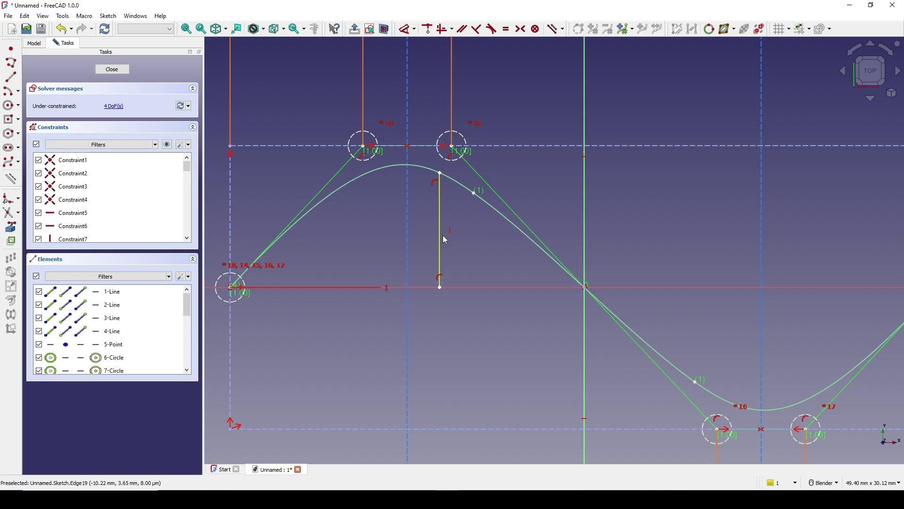
- Convert the vertical line to construction geometry and align it with the vertical construction line through the wave's upper crest
{"action": "key", "text": "g"}
{"action": "key", "text": "n"}
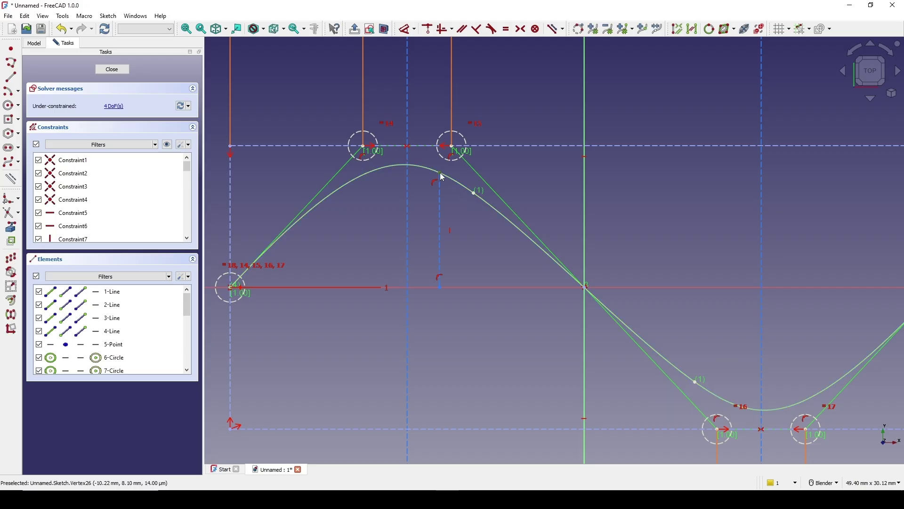
{"action": "left_click", "coordinate": [410, 183]}
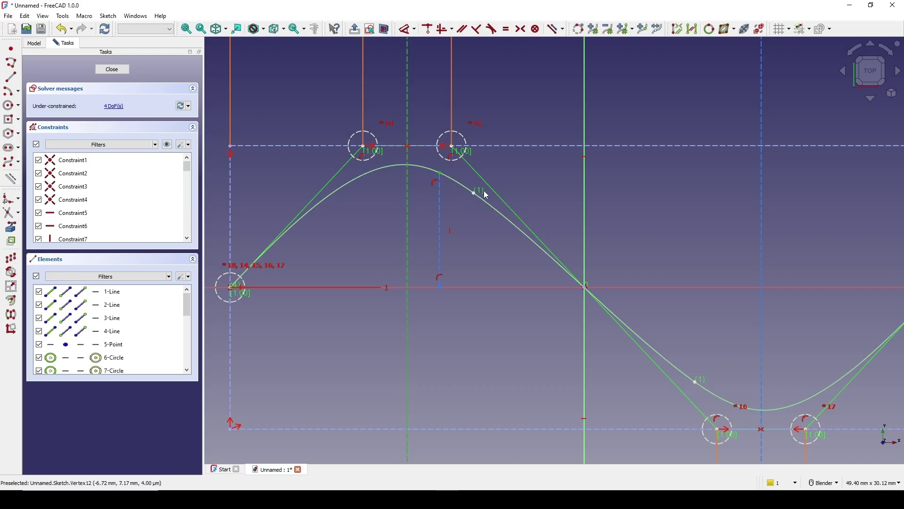
{"action": "key", "text": "c"}
{"action": "mouse_move", "coordinate": [451, 195]}
{"action": "middle_mouse_down", "text": "shift"}
{"action": "mouse_move", "coordinate": [492, 203]}
{"action": "mouse_move", "coordinate": [513, 228]}
{"action": "middle_mouse_up", "text": "shift"}
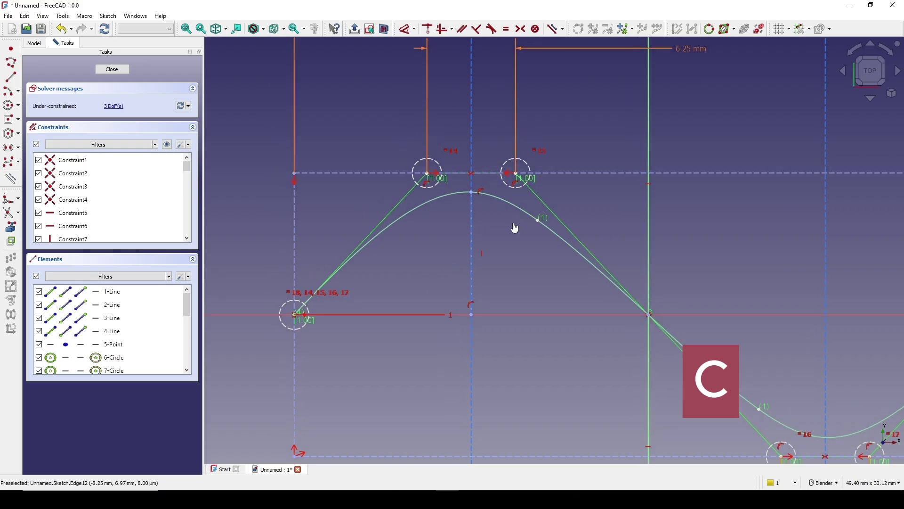
- Add a reference dimension for the vertical distance from the origin to the line's upper endpoint on the crest
{"action": "left_click", "coordinate": [471, 192]}
{"action": "key", "text": "d"}
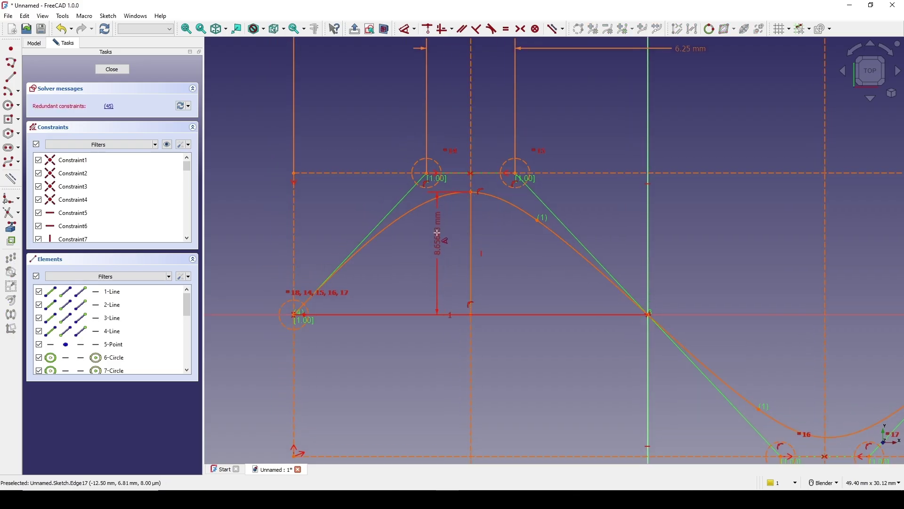
{"action": "left_click", "coordinate": [438, 232]}
{"action": "left_click", "coordinate": [456, 274]}
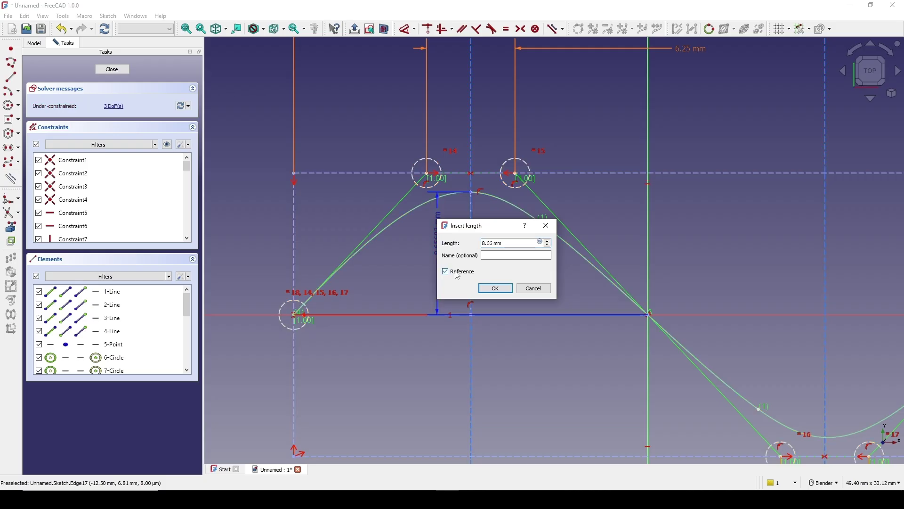
{"action": "left_click", "coordinate": [502, 254]}
{"action": "key", "text": "Return"}
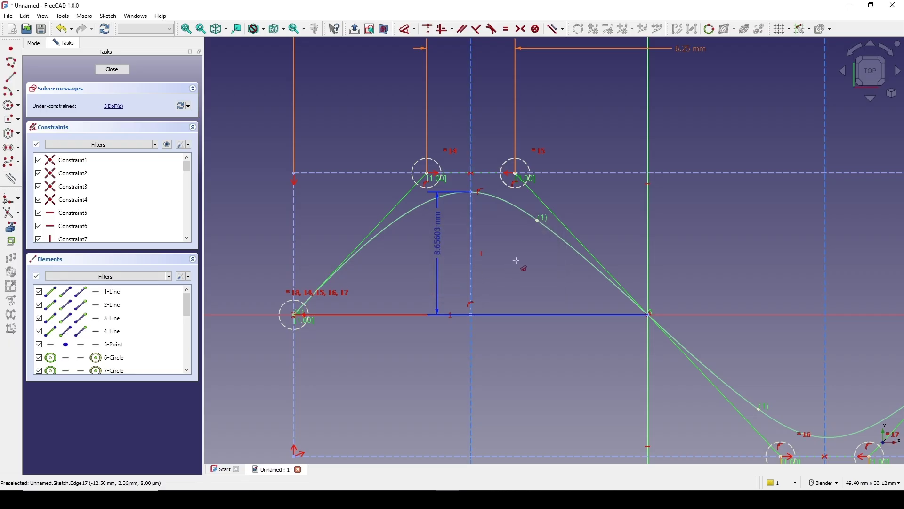
- Close the Path sketch and clear the selection
{"action": "scroll", "coordinate": [517, 261], "scroll_direction": "down", "scroll_amount": 5}
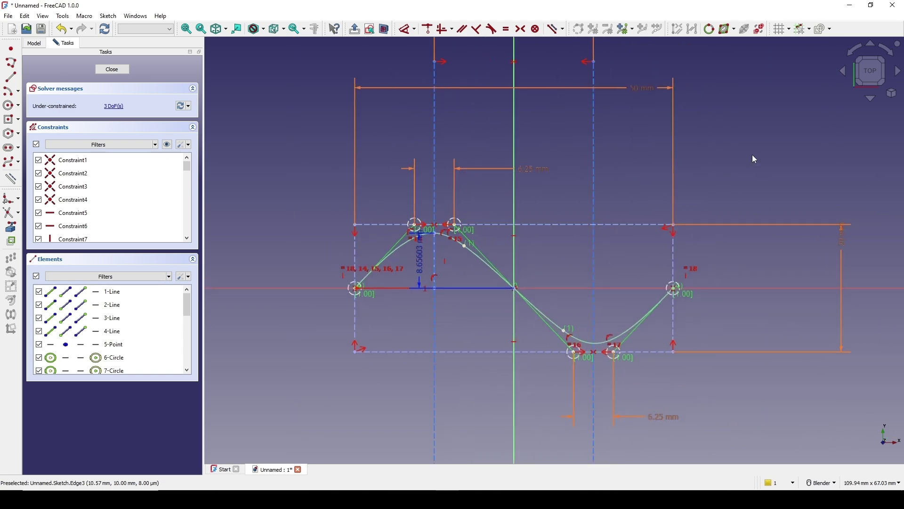
{"action": "left_click", "coordinate": [119, 70]}
{"action": "middle_click_drag", "start_coordinate": [467, 176], "coordinate": [564, 196], "text": "shift"}
{"action": "left_click", "coordinate": [559, 184]}
{"action": "scroll", "coordinate": [559, 184], "scroll_direction": "up", "scroll_amount": 1}
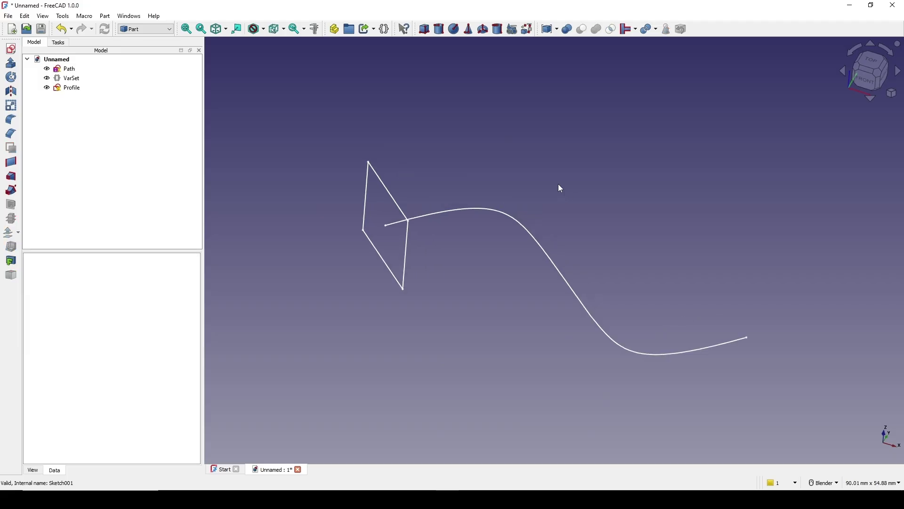
- Open the Profile sketch for editing and add a length dimension to the square's upper edge
{"action": "double_click", "coordinate": [68, 88]}
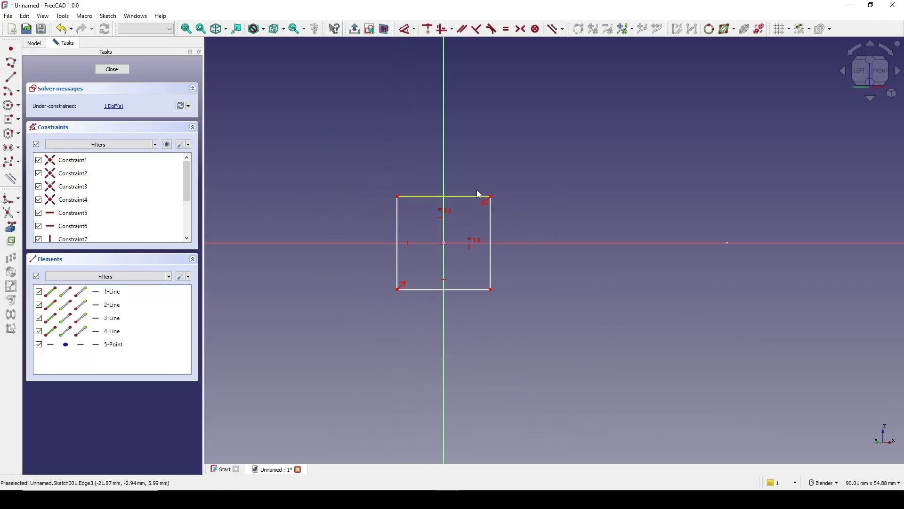
{"action": "left_click", "coordinate": [473, 200]}
{"action": "key", "text": "d"}
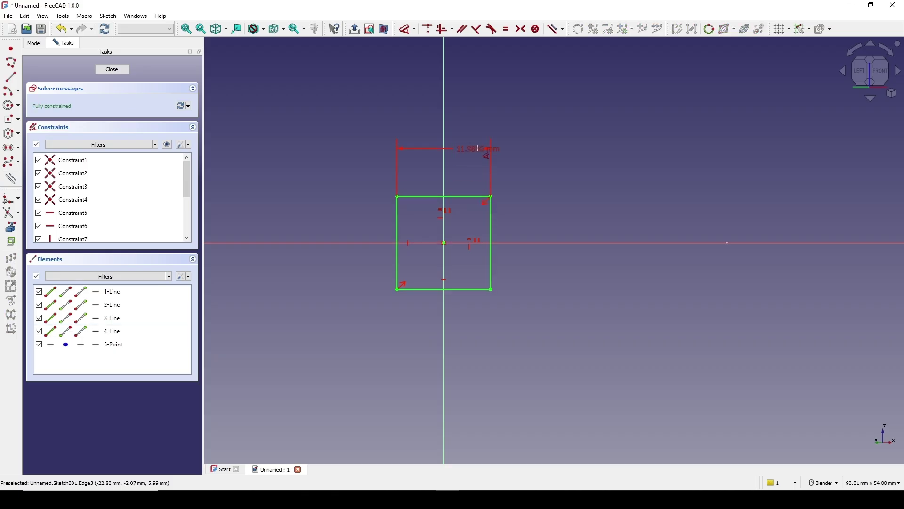
{"action": "left_click", "coordinate": [477, 151]}
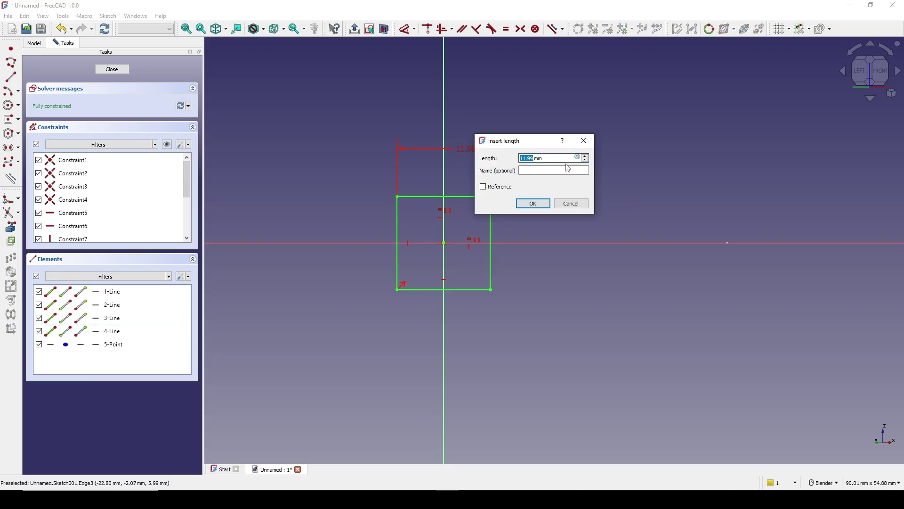
- Drive the square's edge length with the expression <<Path>>.Constraints.Thickness*2 and close the Profile sketch
{"action": "left_click", "coordinate": [578, 156]}
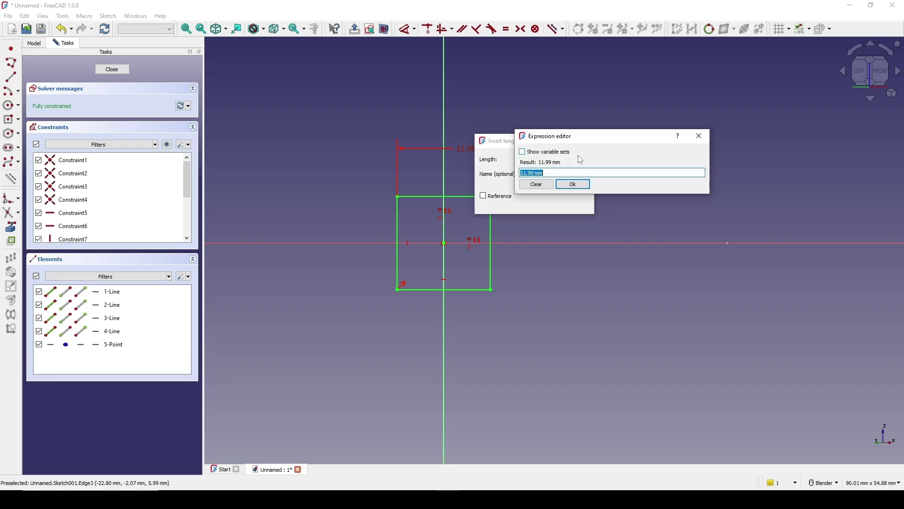
{"action": "left_click_drag", "start_coordinate": [579, 141], "coordinate": [542, 153]}
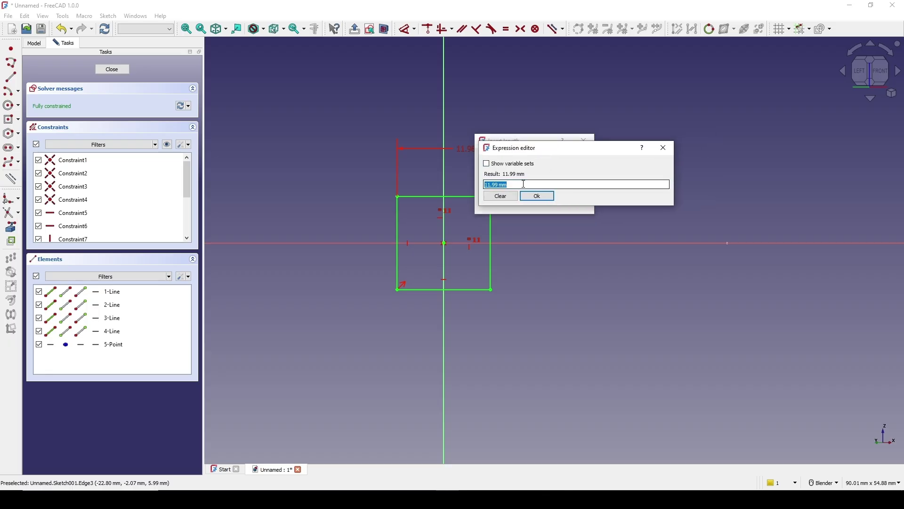
{"action": "type", "text": "p"}
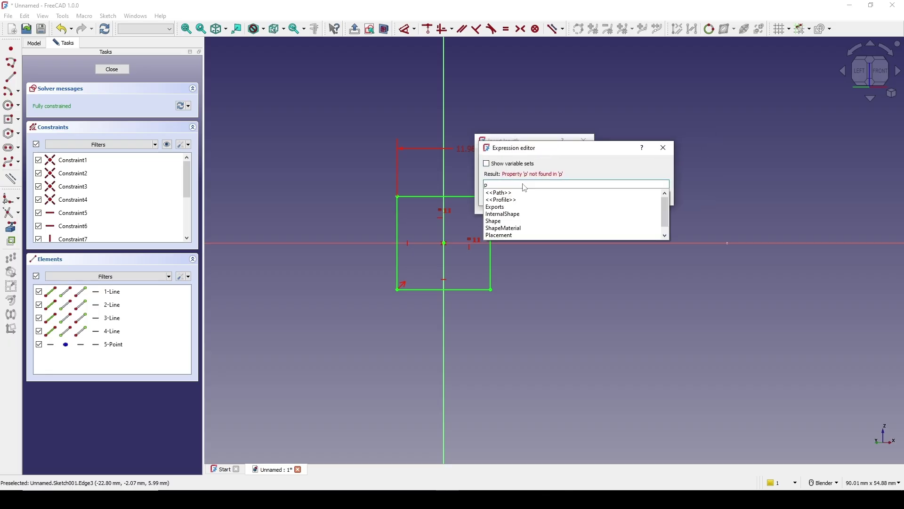
{"action": "left_click", "coordinate": [505, 194]}
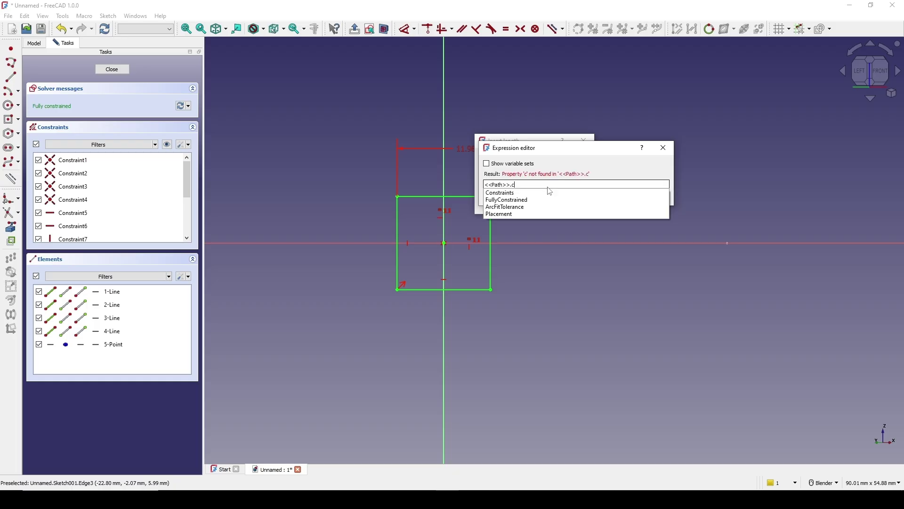
{"action": "left_click", "coordinate": [516, 195]}
{"action": "left_click", "coordinate": [515, 194]}
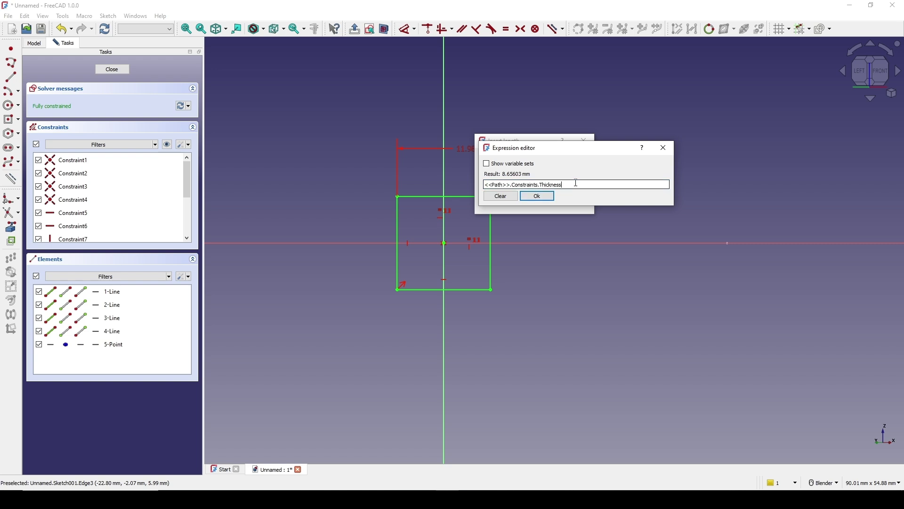
{"action": "type", "text": "*2"}
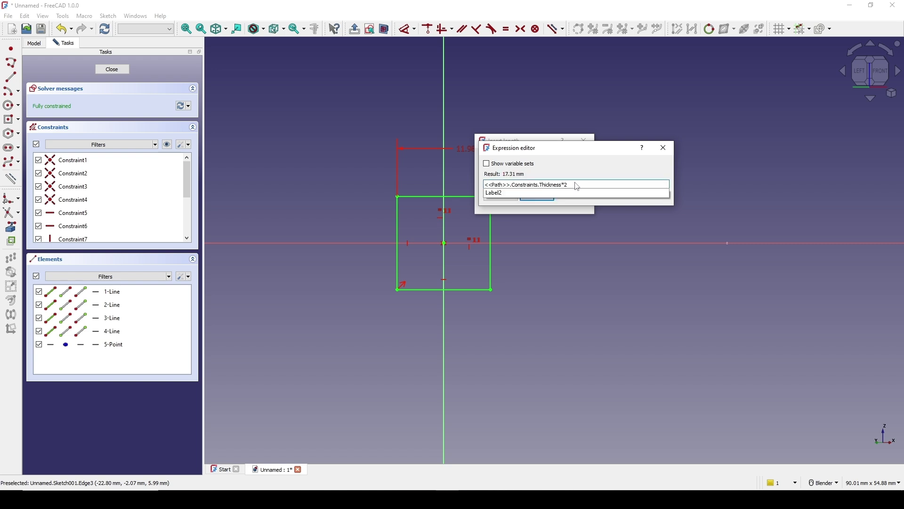
{"action": "left_click", "coordinate": [580, 154]}
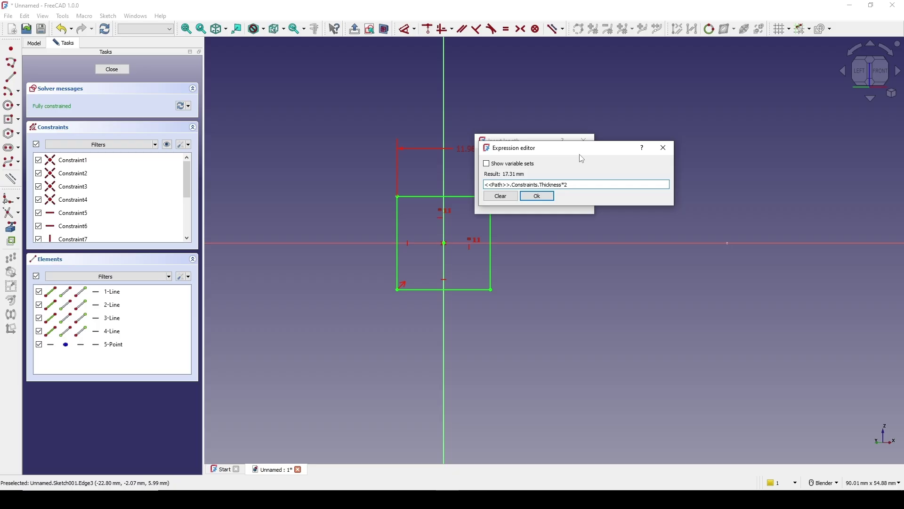
{"action": "left_click", "coordinate": [537, 196]}
{"action": "left_click", "coordinate": [530, 205]}
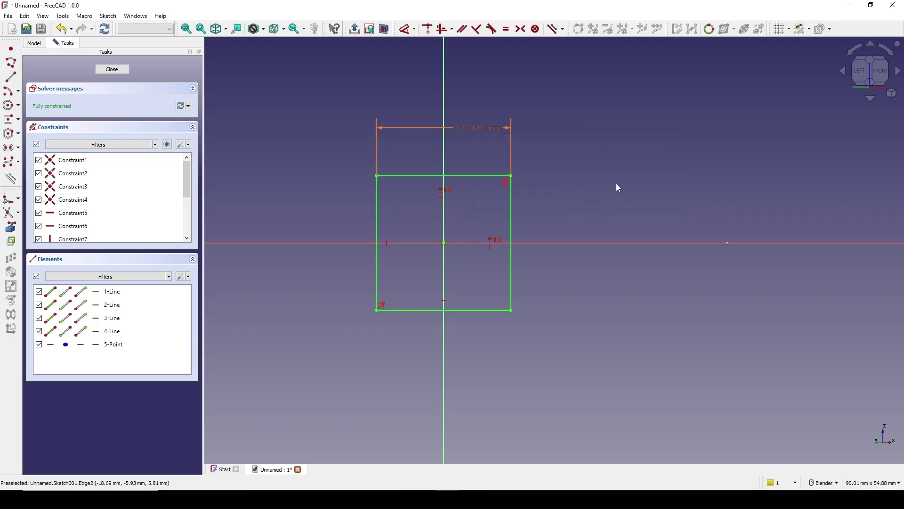
{"action": "left_click", "coordinate": [125, 71]}
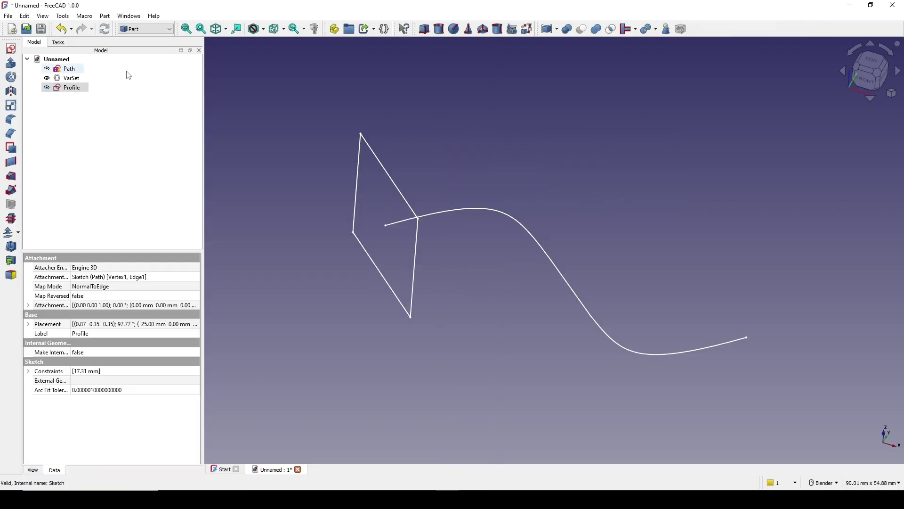
{"action": "left_click", "coordinate": [614, 155]}
- Sweep the Profile sketch along the wave-shaped Path edge, with Create solid enabled and Frenet disabled
{"action": "scroll", "coordinate": [605, 148], "scroll_direction": "down", "scroll_amount": 3}
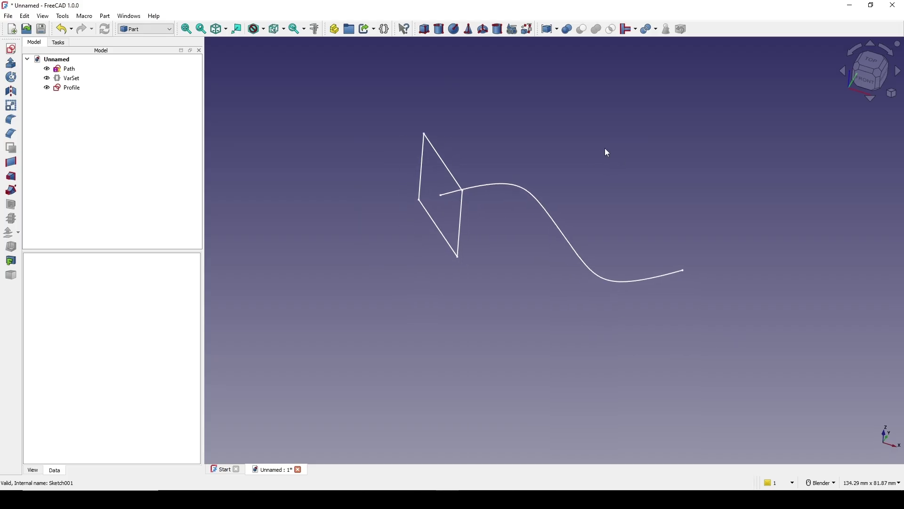
{"action": "left_click", "coordinate": [10, 190]}
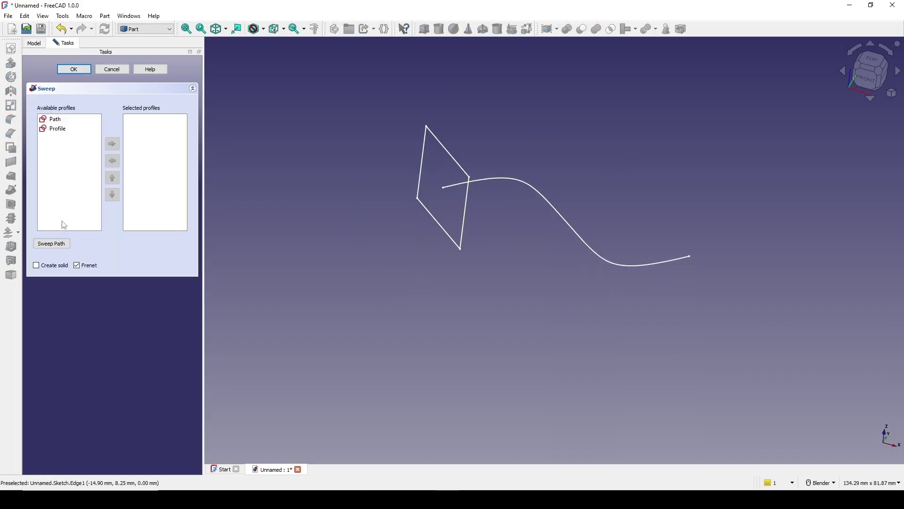
{"action": "double_click", "coordinate": [58, 130]}
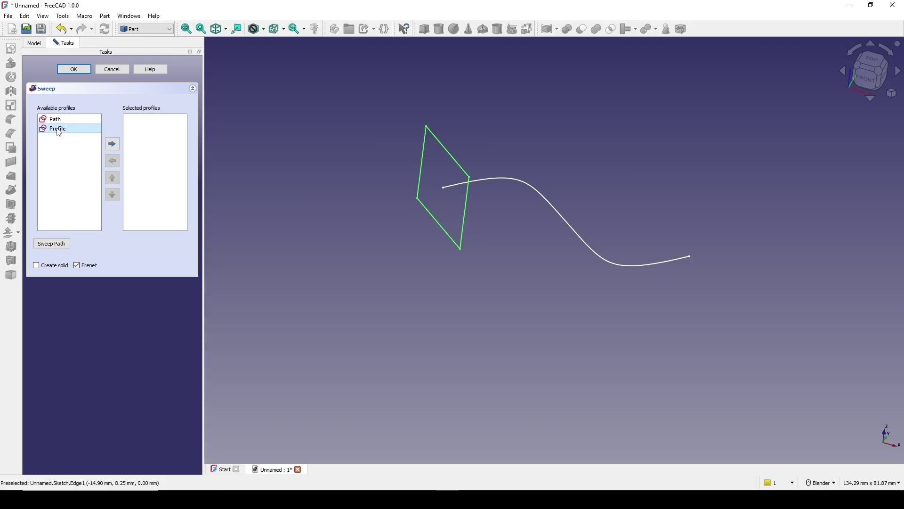
{"action": "left_click", "coordinate": [63, 245]}
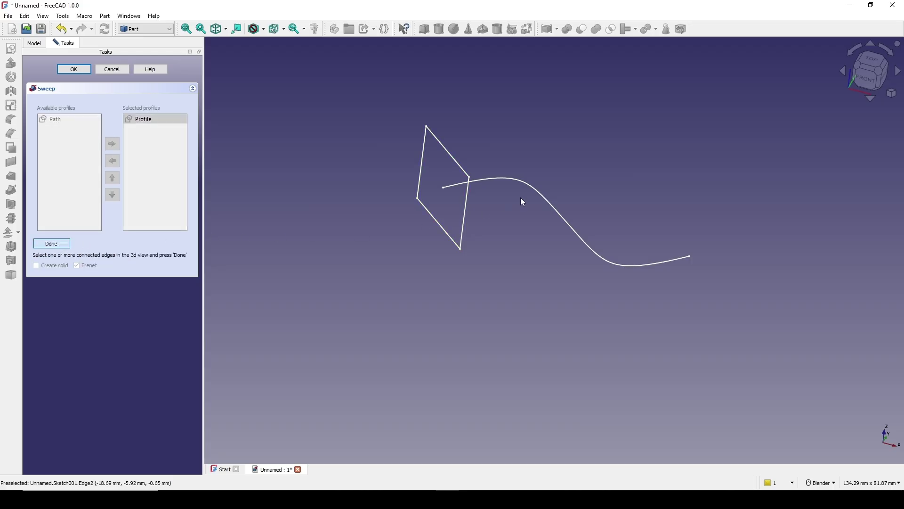
{"action": "left_click", "coordinate": [474, 206]}
{"action": "left_click", "coordinate": [52, 244]}
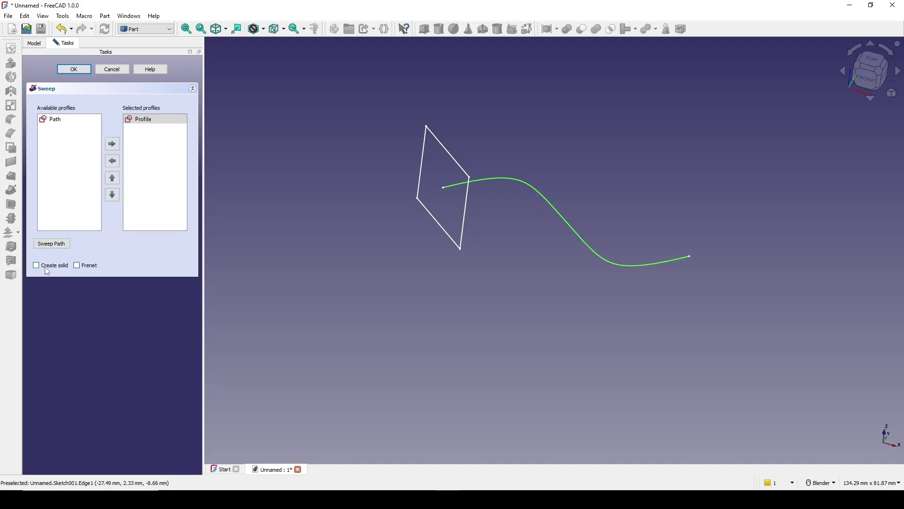
{"action": "left_click", "coordinate": [73, 69]}
- Set the VarSet's Width variable to 150 mm
{"action": "mouse_move", "coordinate": [588, 242]}
{"action": "middle_mouse_down"}
{"action": "mouse_move", "coordinate": [607, 172]}
{"action": "mouse_move", "coordinate": [509, 241]}
{"action": "mouse_move", "coordinate": [593, 154]}
{"action": "mouse_move", "coordinate": [428, 279]}
{"action": "mouse_move", "coordinate": [465, 295]}
{"action": "mouse_move", "coordinate": [548, 272]}
{"action": "mouse_move", "coordinate": [595, 232]}
{"action": "middle_mouse_up"}
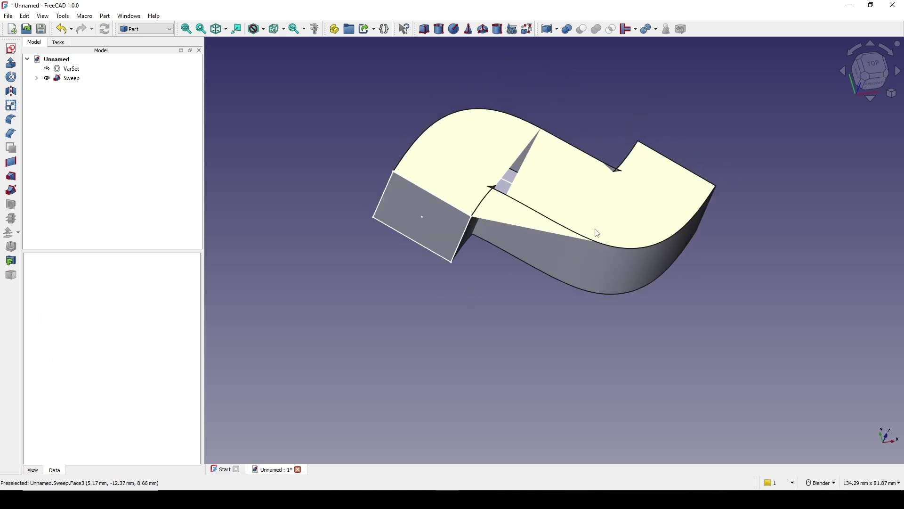
{"action": "middle_click_drag", "start_coordinate": [544, 194], "coordinate": [526, 202]}
{"action": "scroll", "coordinate": [541, 204], "scroll_direction": "up", "scroll_amount": 2}
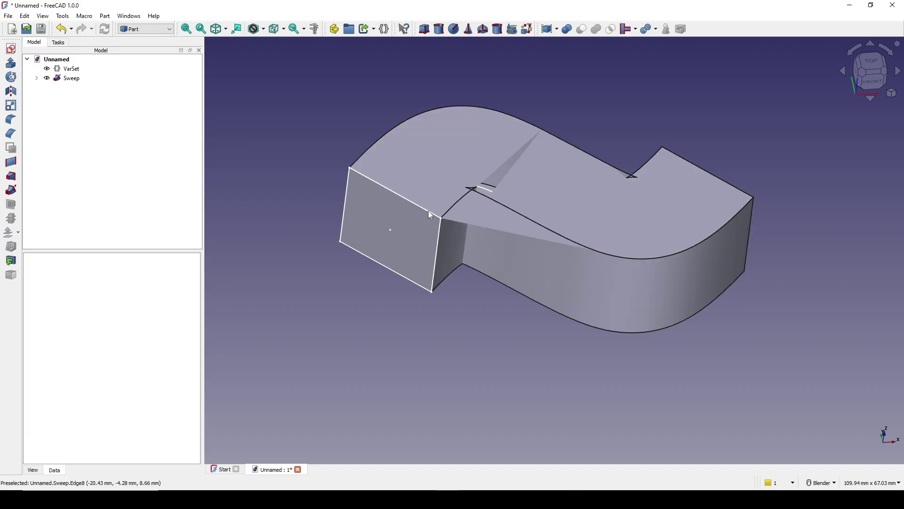
{"action": "left_click", "coordinate": [73, 70]}
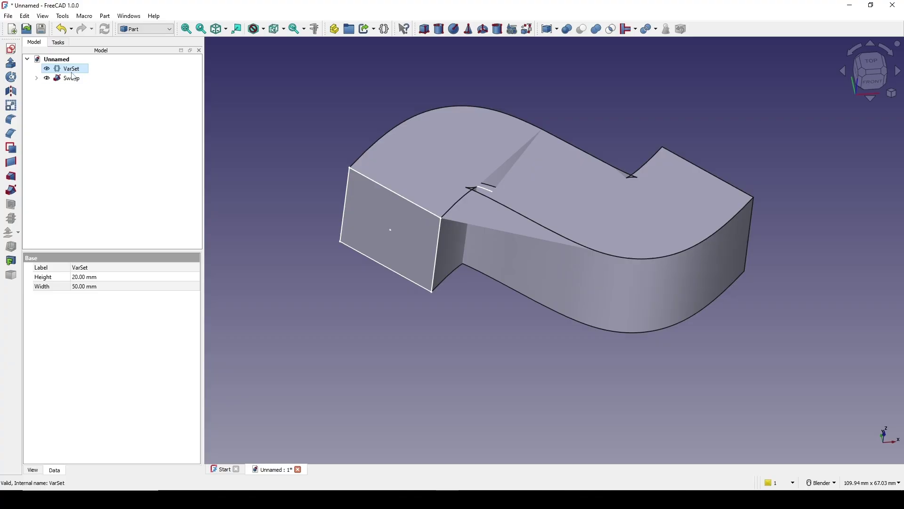
{"action": "left_click", "coordinate": [93, 286]}
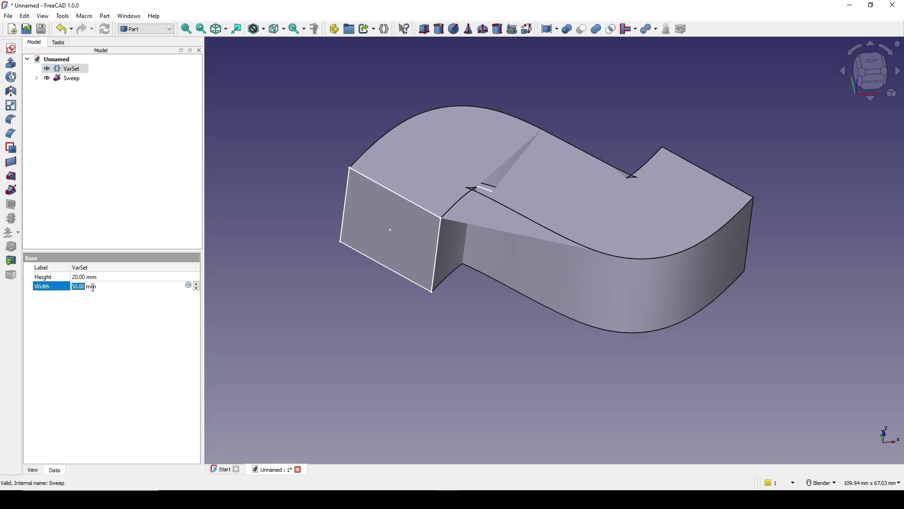
{"action": "type", "text": "150"}
{"action": "key", "text": "Return"}
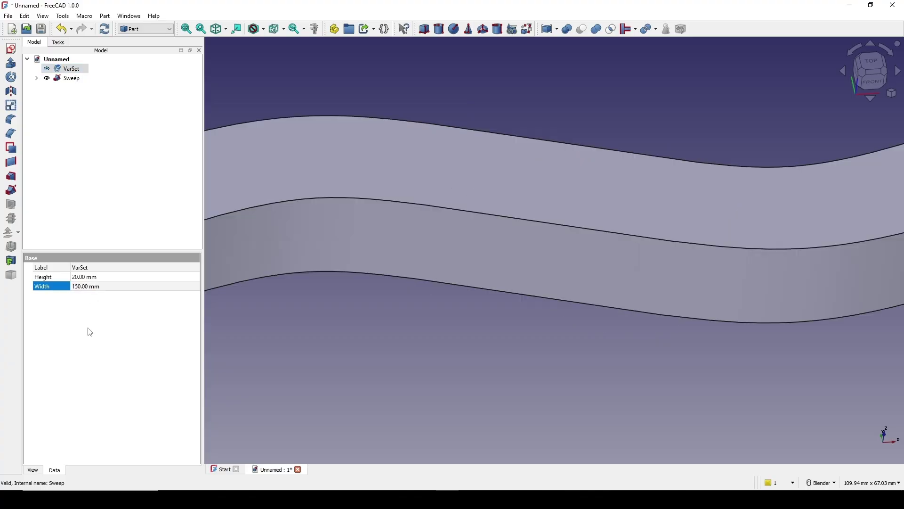
- Set the VarSet's Height variable to 30 mm
{"action": "scroll", "coordinate": [405, 274], "scroll_direction": "down", "scroll_amount": 5}
{"action": "scroll", "coordinate": [409, 272], "scroll_direction": "up", "scroll_amount": 1}
{"action": "middle_click_drag", "start_coordinate": [444, 271], "coordinate": [483, 266], "text": "shift"}
{"action": "middle_click_drag", "start_coordinate": [483, 267], "coordinate": [491, 289]}
{"action": "middle_click_drag", "start_coordinate": [474, 248], "coordinate": [492, 232], "text": "shift"}
{"action": "left_click", "coordinate": [92, 278]}
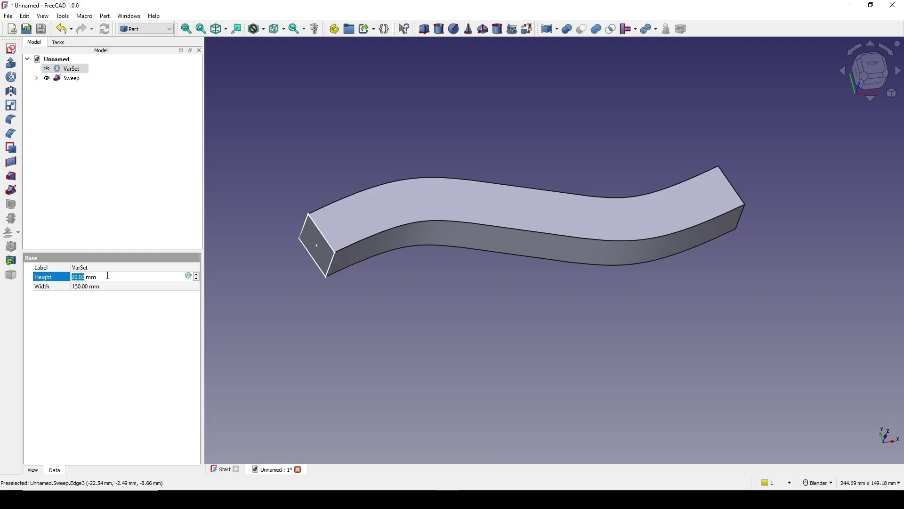
{"action": "type", "text": "30"}
{"action": "key", "text": "Return"}
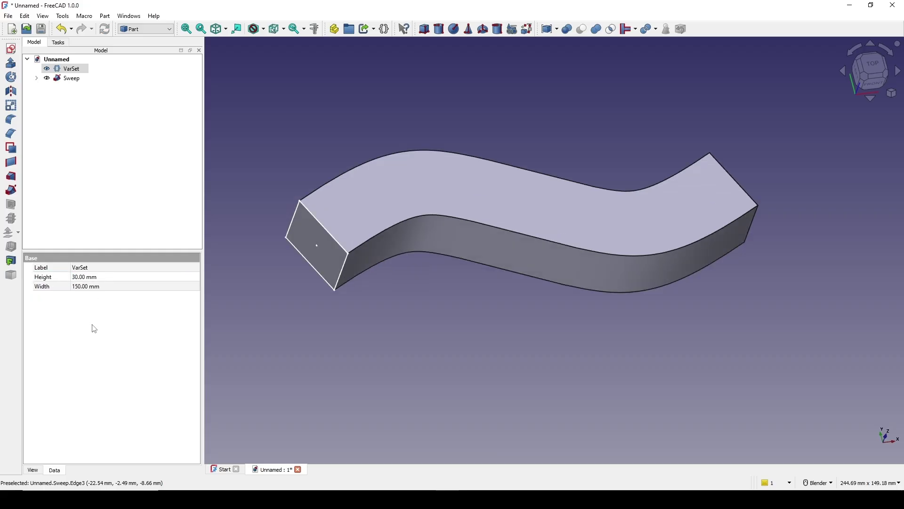
- Hide the Profile and Path sketches nested under the Sweep
{"action": "mouse_move", "coordinate": [443, 307]}
{"action": "middle_mouse_down"}
{"action": "mouse_move", "coordinate": [484, 235]}
{"action": "mouse_move", "coordinate": [569, 258]}
{"action": "mouse_move", "coordinate": [446, 295]}
{"action": "middle_mouse_up"}
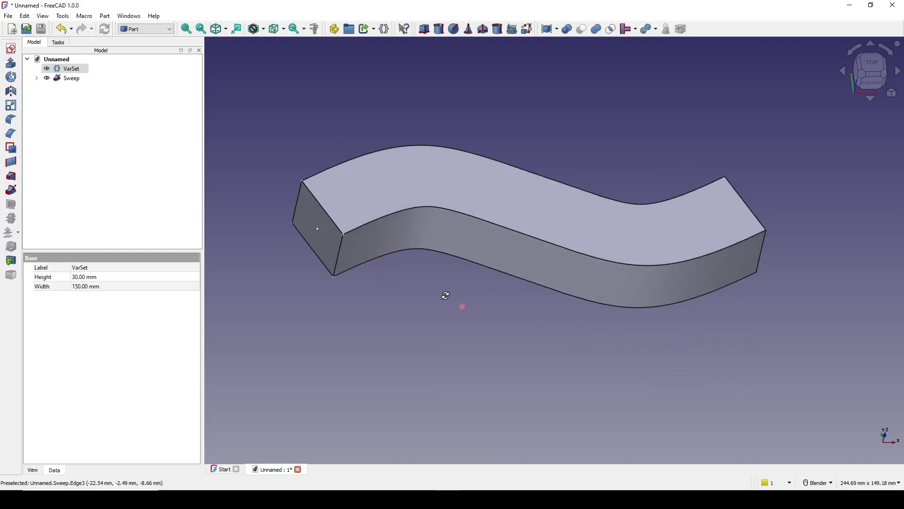
{"action": "scroll", "coordinate": [454, 289], "scroll_direction": "down", "scroll_amount": 2}
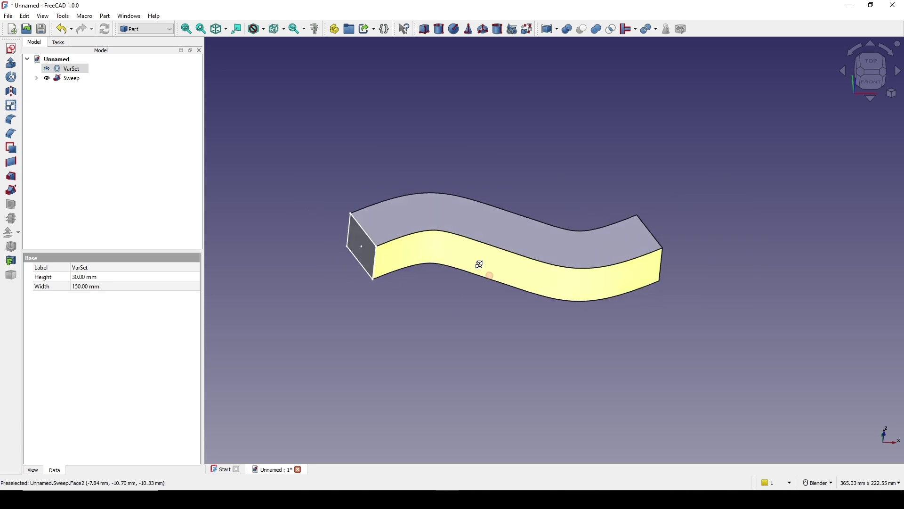
{"action": "left_click", "coordinate": [37, 79]}
{"action": "left_click", "coordinate": [80, 87]}
{"action": "left_click", "coordinate": [78, 97], "text": "ctrl"}
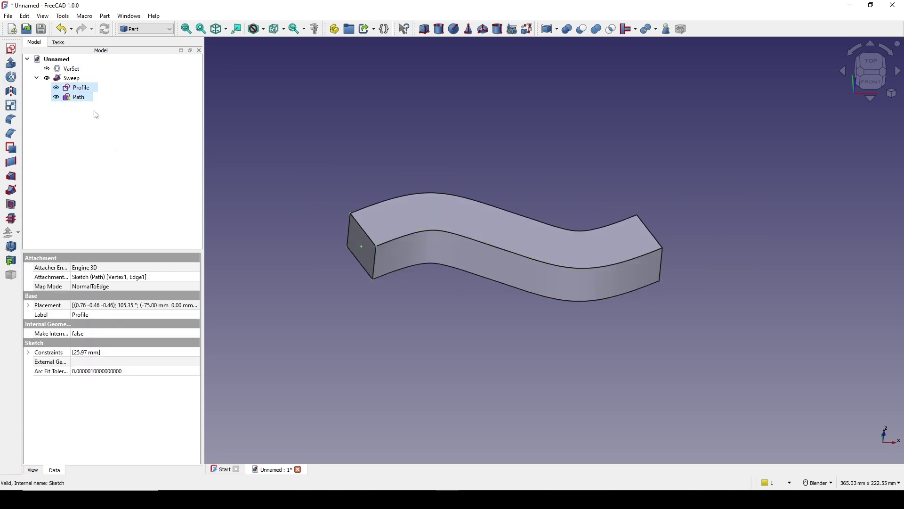
{"action": "key", "text": "space"}
{"action": "left_click", "coordinate": [533, 177]}
{"action": "middle_click_drag", "start_coordinate": [576, 236], "coordinate": [576, 194]}
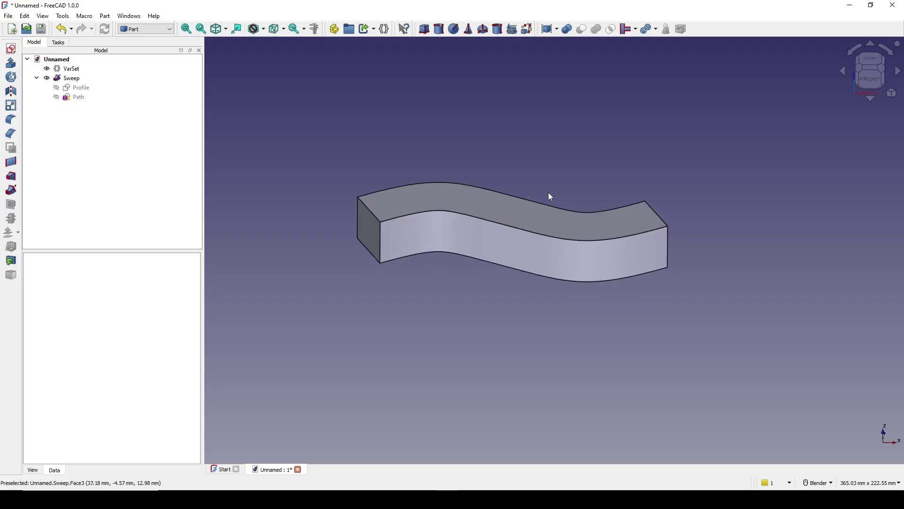
{"action": "left_click", "coordinate": [36, 79]}
- Select the Sweep solid and switch to the Draft workbench
{"action": "left_click", "coordinate": [83, 80]}
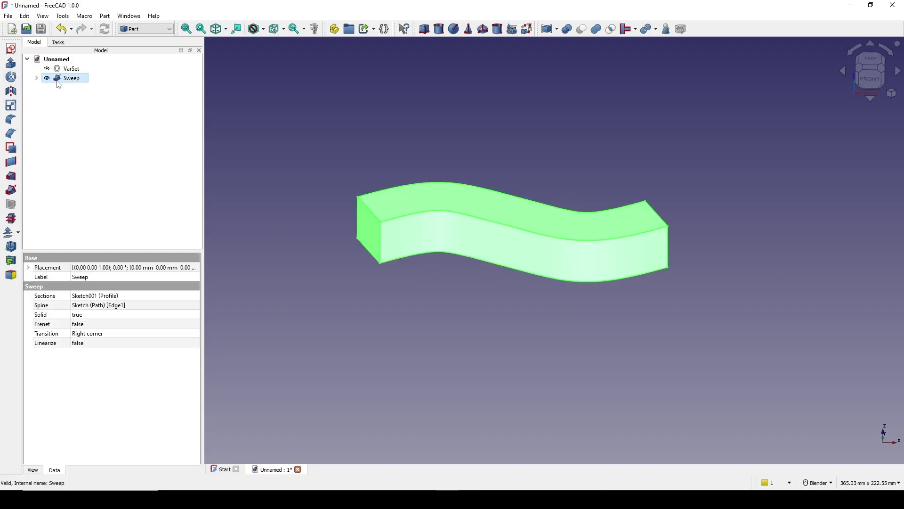
{"action": "left_click", "coordinate": [150, 29]}
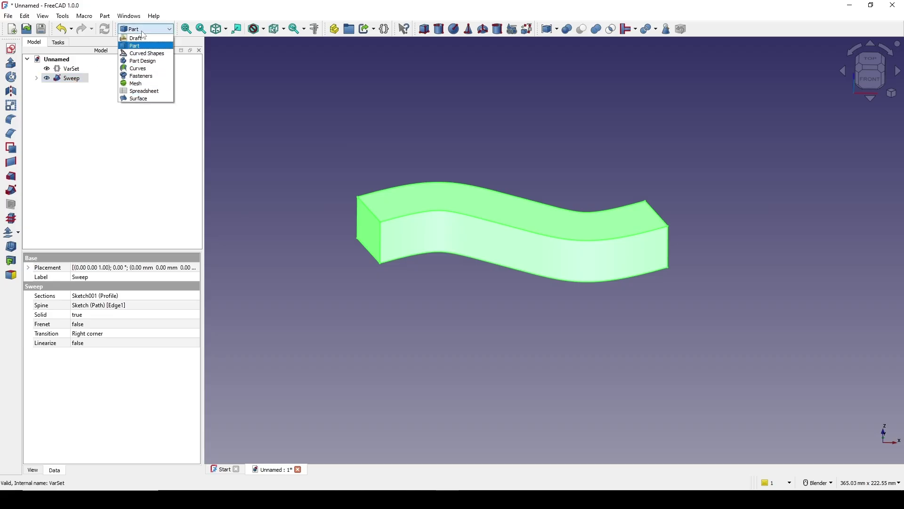
{"action": "left_click", "coordinate": [159, 39]}
- Create three Draft clones of the original Sweep solid
{"action": "middle_click_drag", "start_coordinate": [504, 173], "coordinate": [492, 173]}
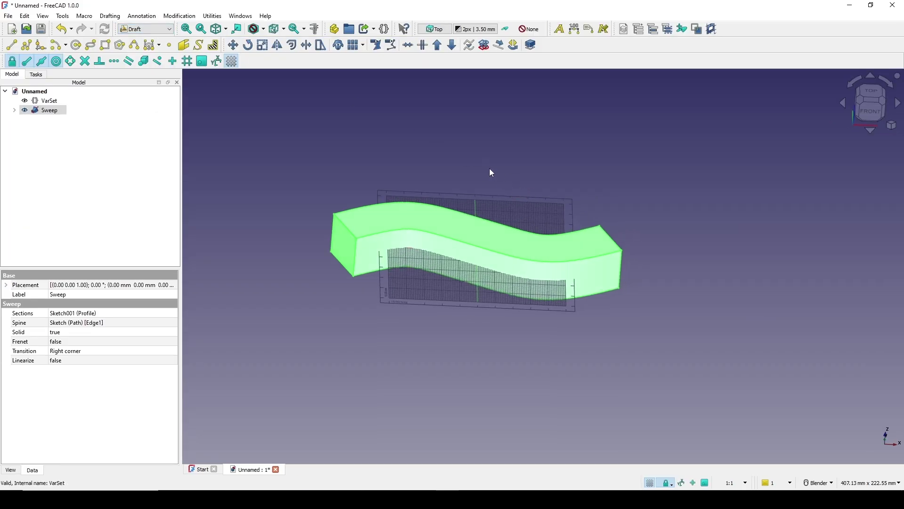
{"action": "left_click", "coordinate": [339, 46]}
{"action": "left_click", "coordinate": [50, 111]}
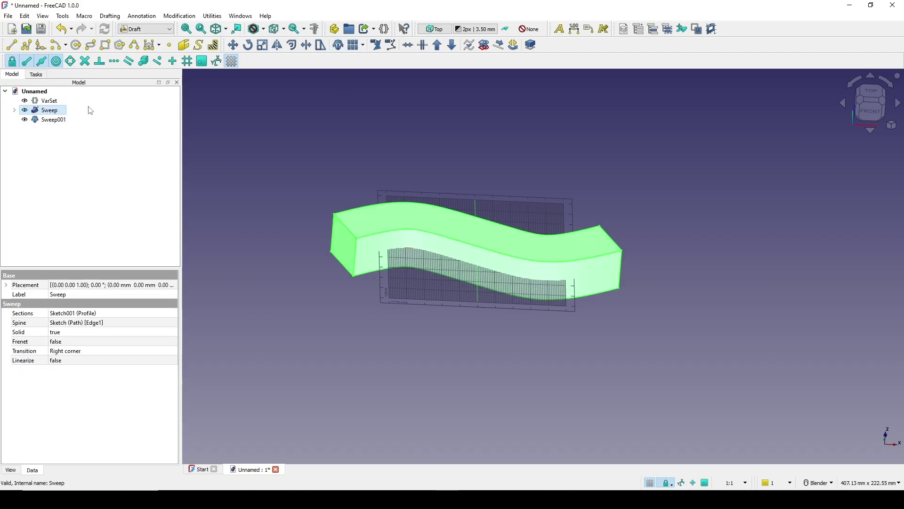
{"action": "left_click", "coordinate": [339, 45]}
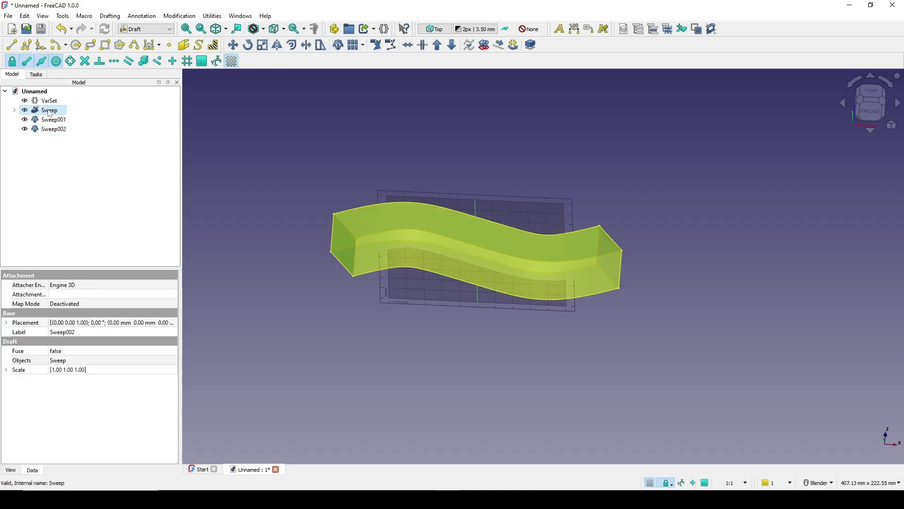
{"action": "left_click", "coordinate": [340, 46]}
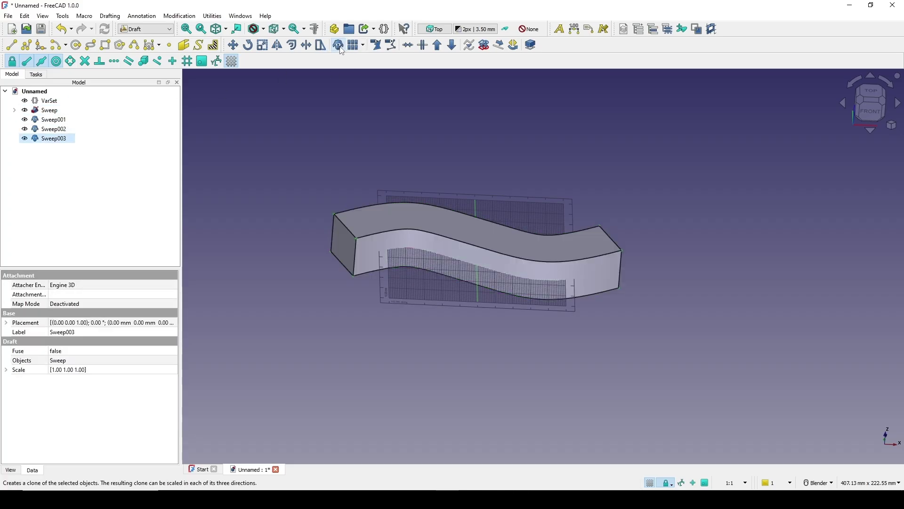
{"action": "scroll", "coordinate": [489, 344], "scroll_direction": "up", "scroll_amount": 2}
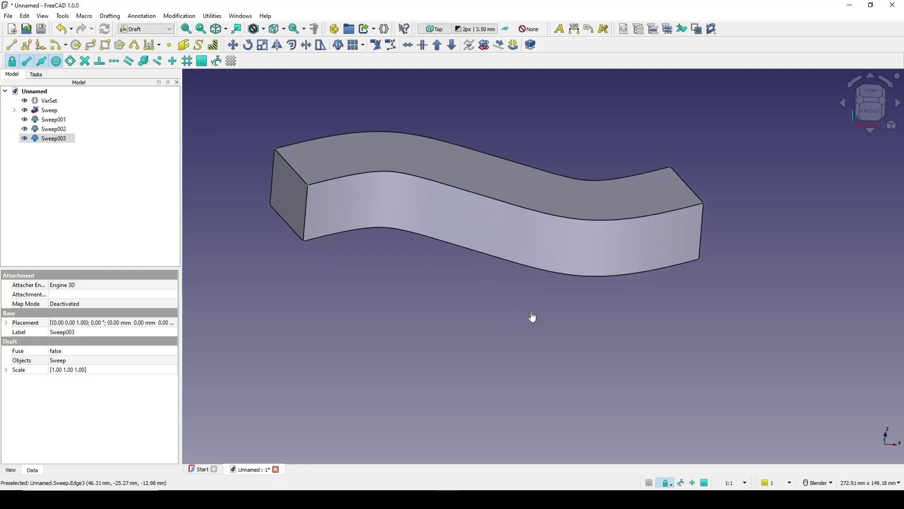
- Rotate the Sweep001 clone 90° about the Y axis with Transform so it stands upright across the original strand
{"action": "left_click", "coordinate": [54, 120]}
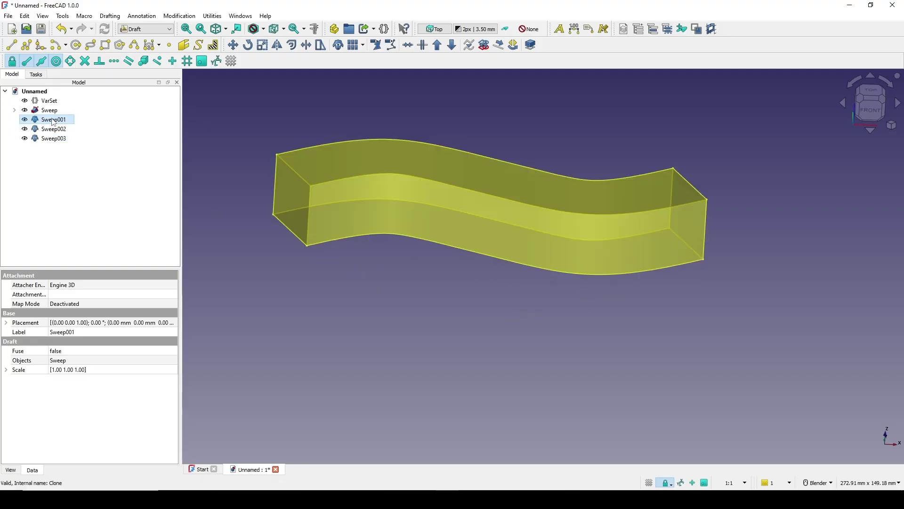
{"action": "right_click", "coordinate": [53, 119]}
{"action": "left_click", "coordinate": [80, 264]}
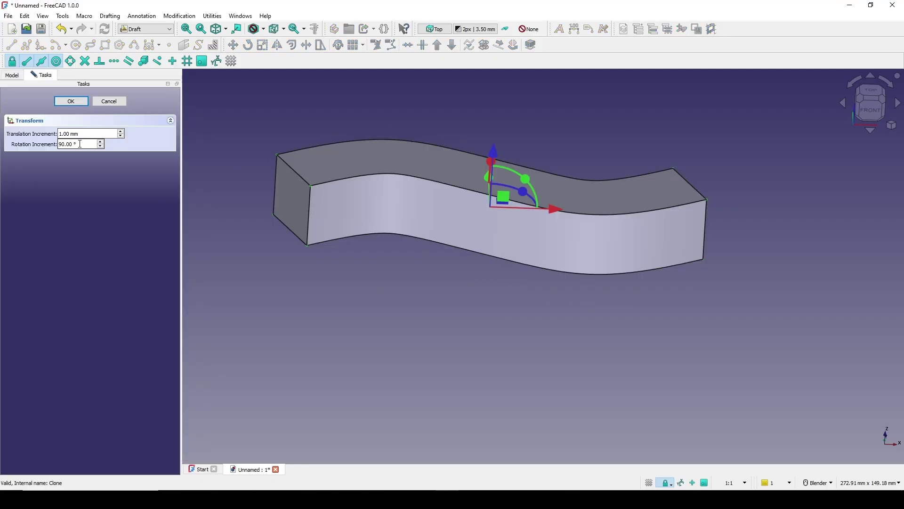
{"action": "key", "text": "Tab"}
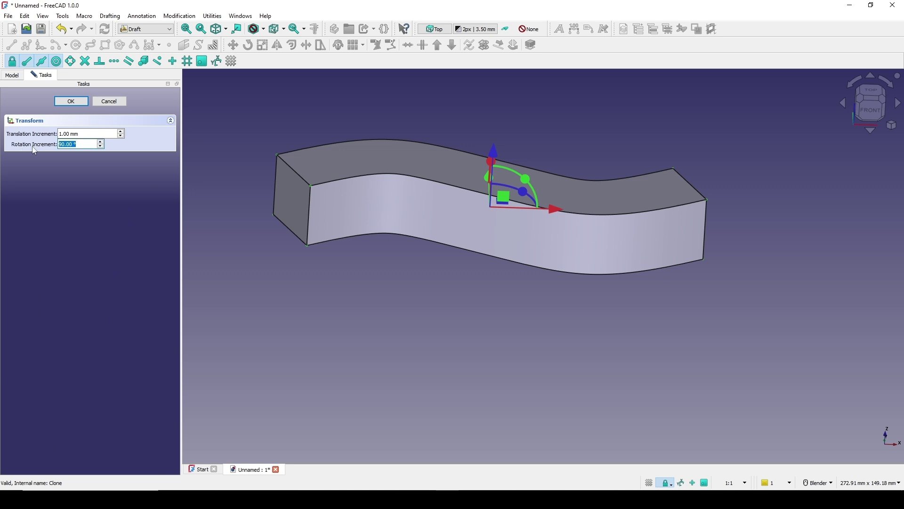
{"action": "left_click", "coordinate": [869, 119]}
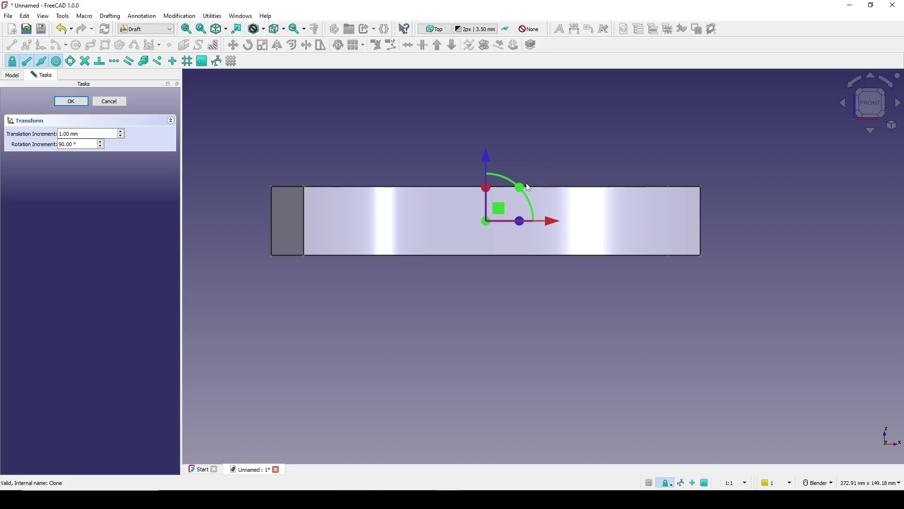
{"action": "left_click_drag", "start_coordinate": [523, 190], "coordinate": [523, 257]}
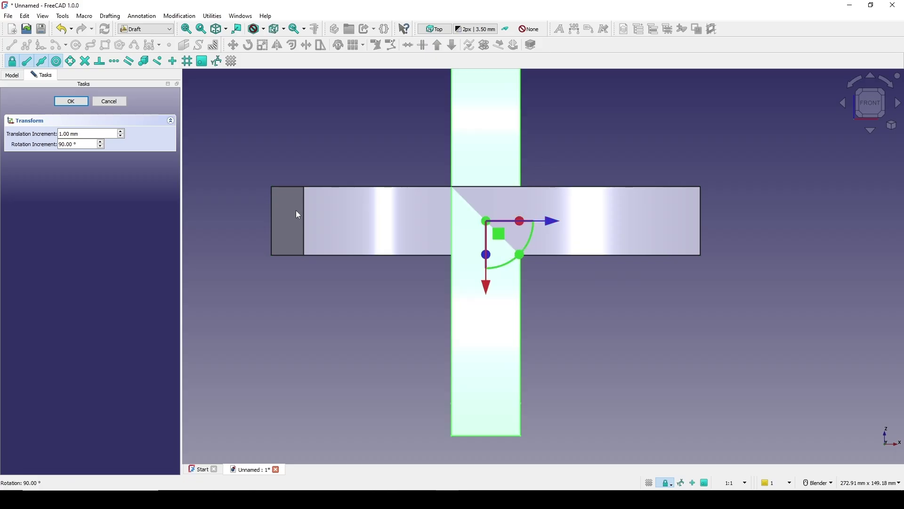
{"action": "left_click", "coordinate": [72, 101]}
{"action": "middle_click_drag", "start_coordinate": [555, 237], "coordinate": [540, 184]}
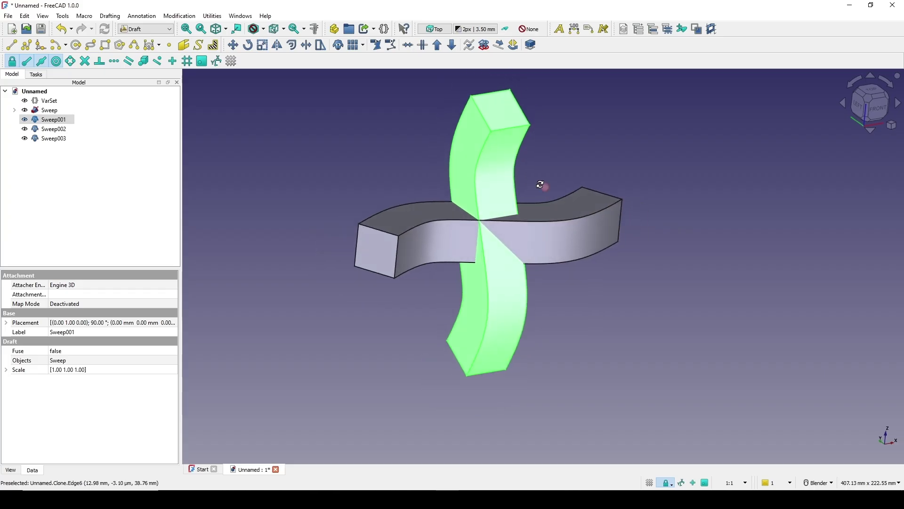
{"action": "key", "text": "Print"}
{"action": "left_click_drag", "start_coordinate": [281, 88], "coordinate": [713, 403]}
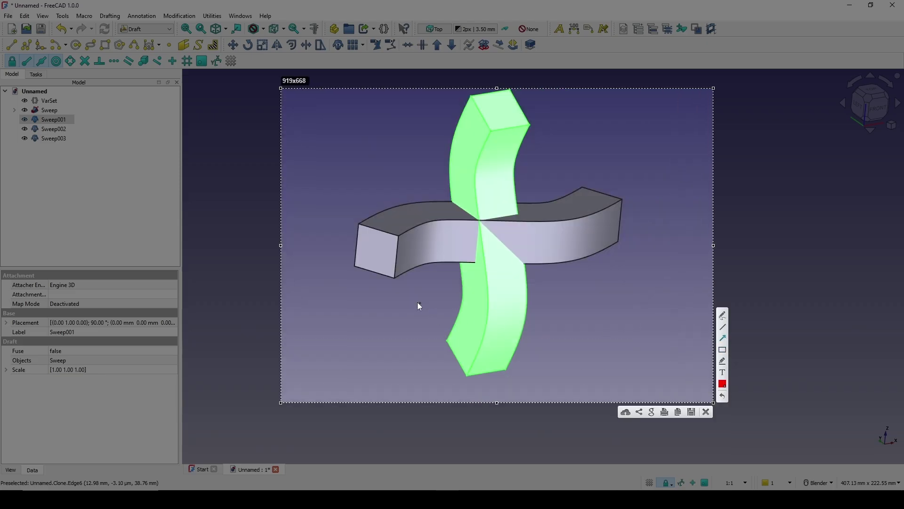
{"action": "left_click_drag", "start_coordinate": [408, 299], "coordinate": [467, 304]}
{"action": "left_click_drag", "start_coordinate": [411, 179], "coordinate": [471, 229]}
{"action": "left_click_drag", "start_coordinate": [497, 94], "coordinate": [496, 375]}
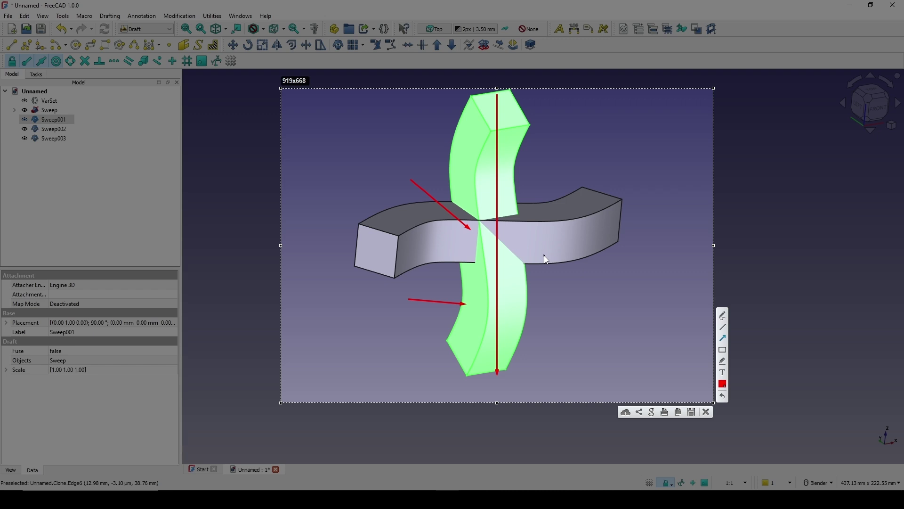
{"action": "left_click", "coordinate": [707, 411]}
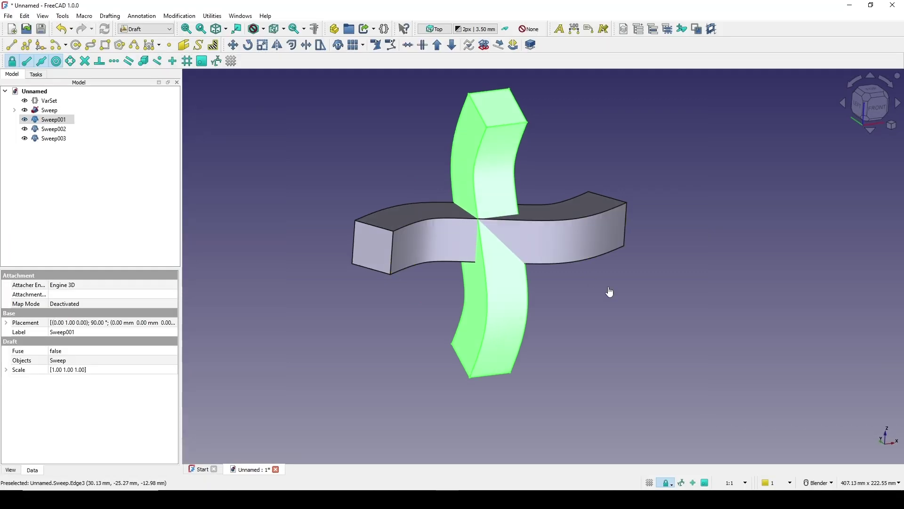
- Set the Z position of the Sweep001 clone to the expression VarSet.Width/4 and copy that expression
{"action": "left_click", "coordinate": [627, 308]}
{"action": "left_click", "coordinate": [54, 120]}
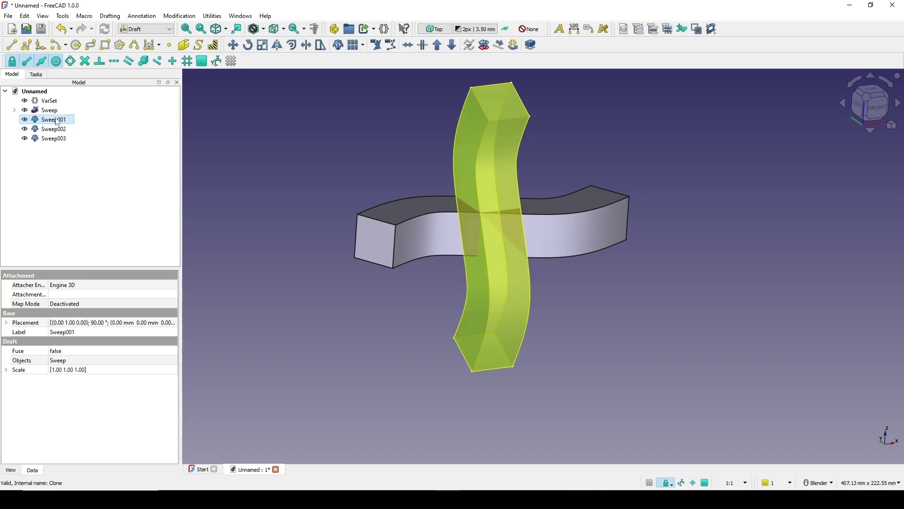
{"action": "left_click", "coordinate": [6, 323]}
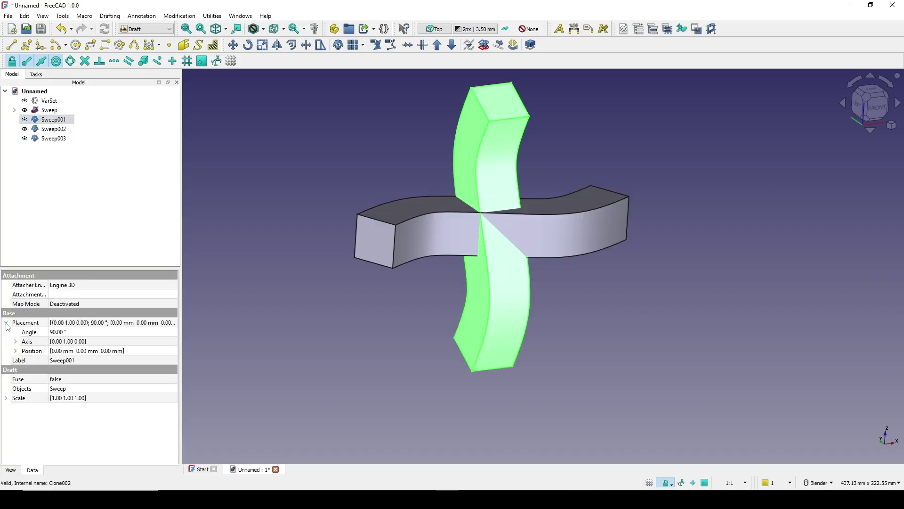
{"action": "left_click", "coordinate": [15, 351]}
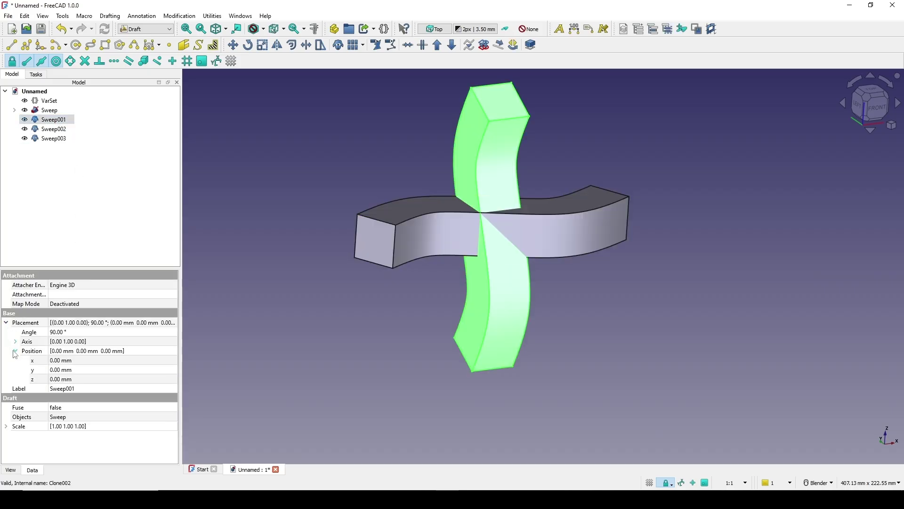
{"action": "left_click", "coordinate": [66, 380]}
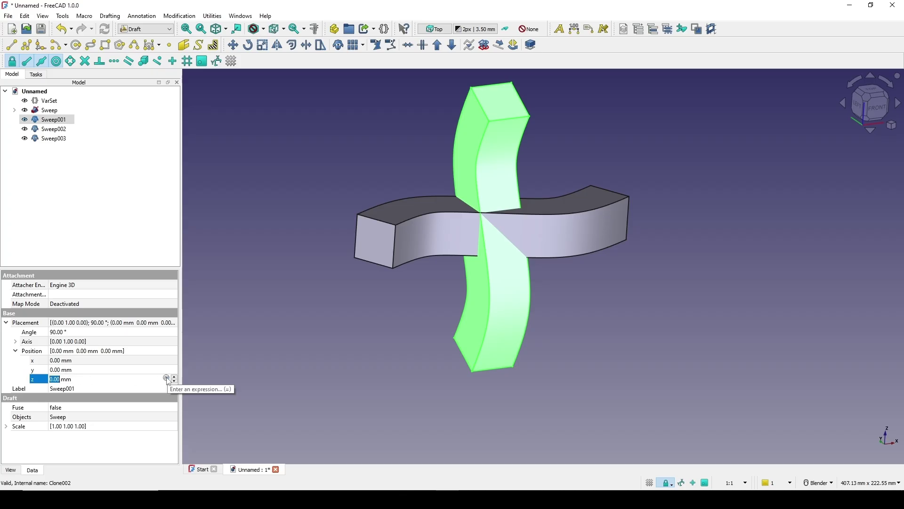
{"action": "left_click", "coordinate": [166, 379]}
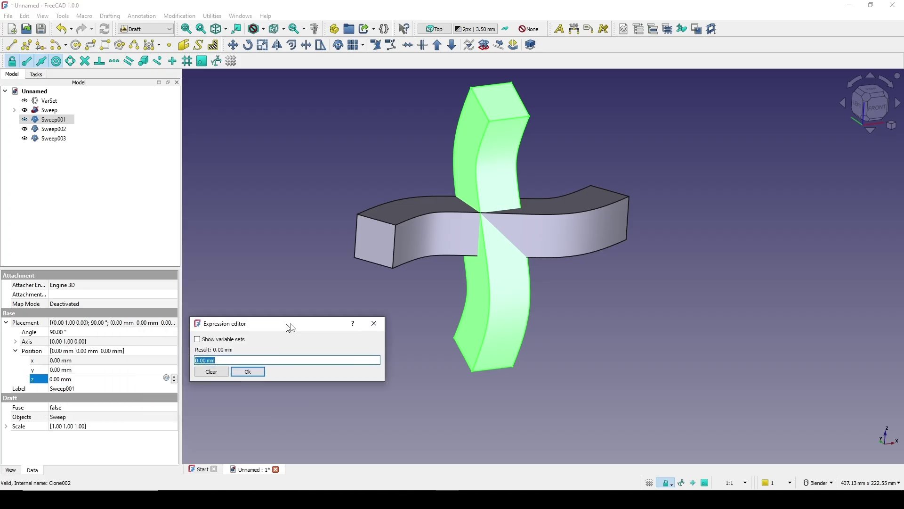
{"action": "type", "text": "var"}
{"action": "left_click", "coordinate": [221, 367]}
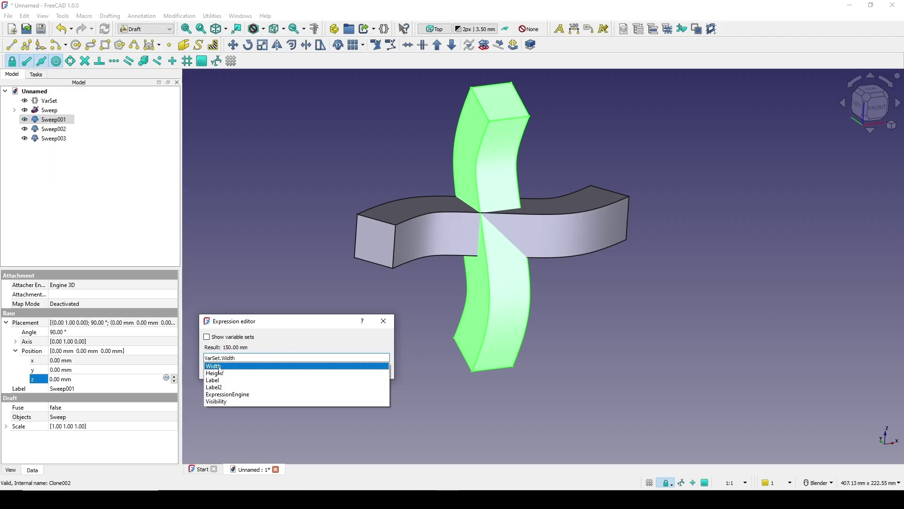
{"action": "left_click", "coordinate": [219, 367]}
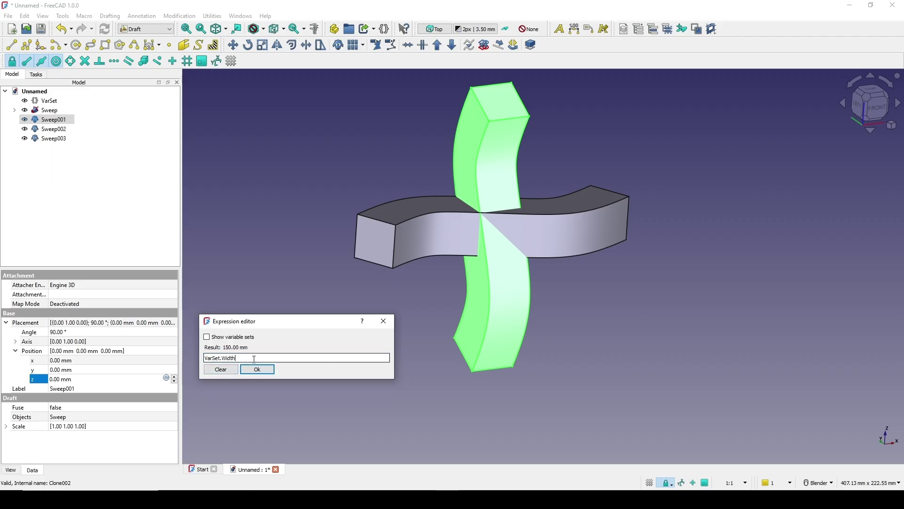
{"action": "type", "text": "/4"}
{"action": "left_click_drag", "start_coordinate": [255, 359], "coordinate": [204, 358]}
{"action": "key", "text": "ctrl+c"}
{"action": "left_click", "coordinate": [257, 369]}
{"action": "left_click", "coordinate": [273, 327]}
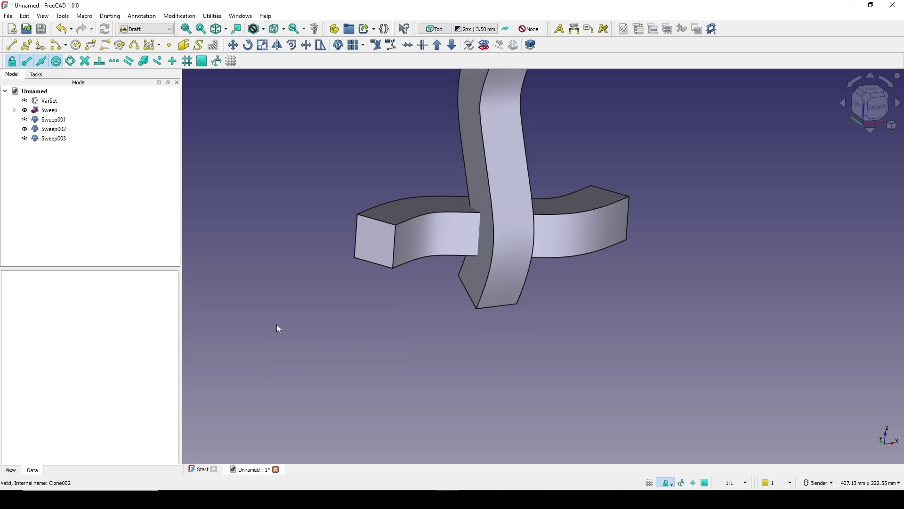
- Set the X position of the Sweep001 clone to the same expression, VarSet.Width/4
{"action": "middle_click_drag", "start_coordinate": [516, 279], "coordinate": [506, 314], "text": "shift"}
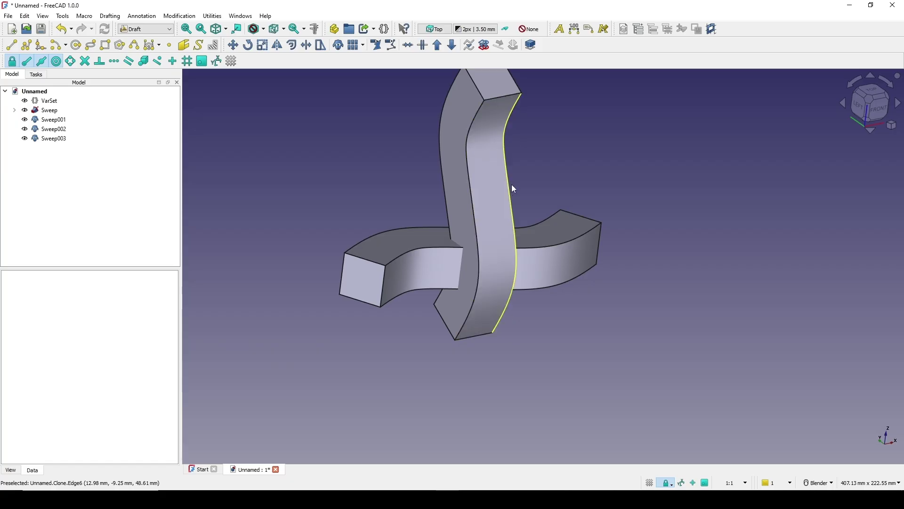
{"action": "middle_click_drag", "start_coordinate": [514, 188], "coordinate": [473, 275]}
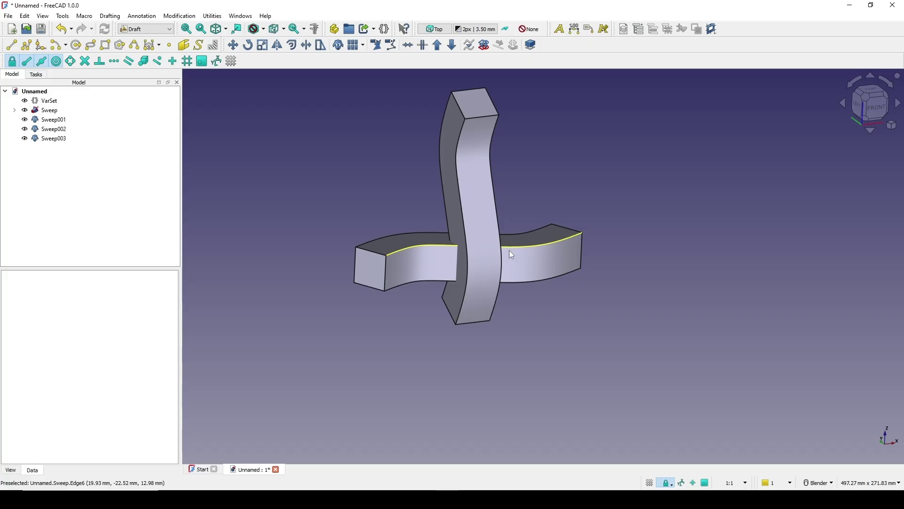
{"action": "left_click", "coordinate": [54, 121]}
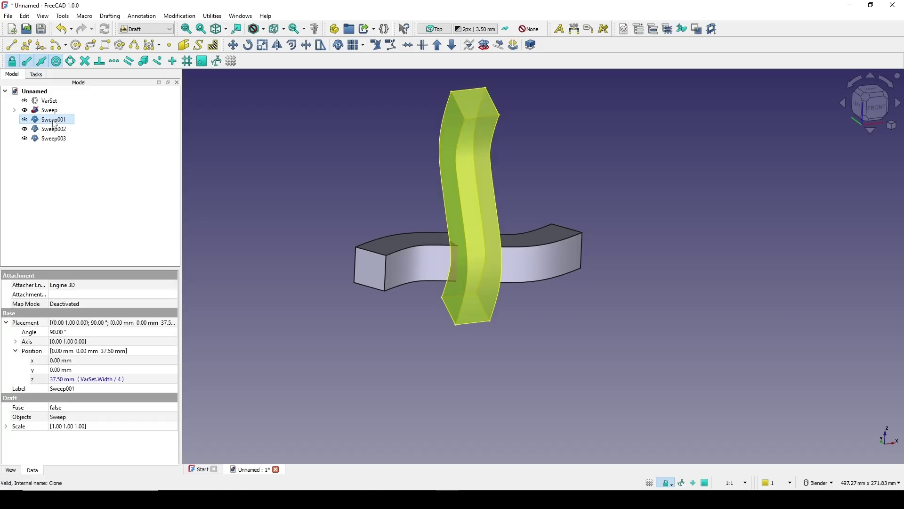
{"action": "left_click", "coordinate": [85, 361]}
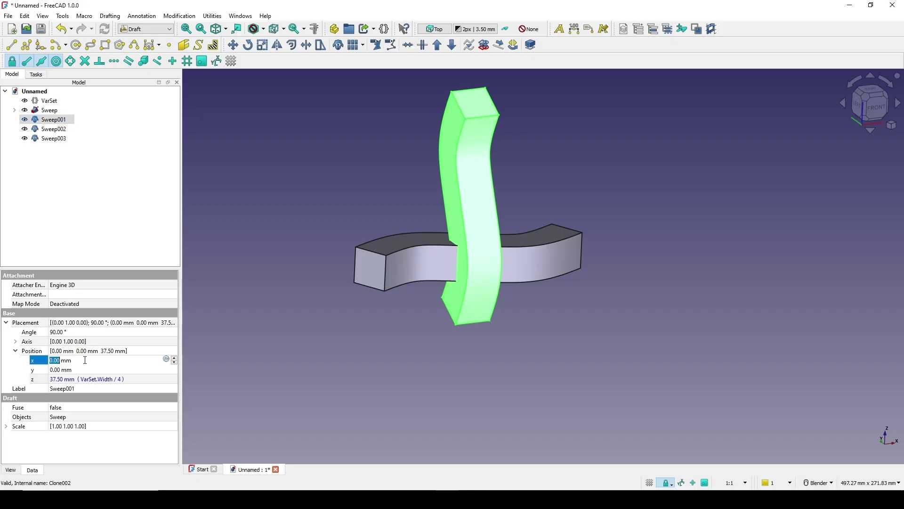
{"action": "left_click", "coordinate": [167, 359]}
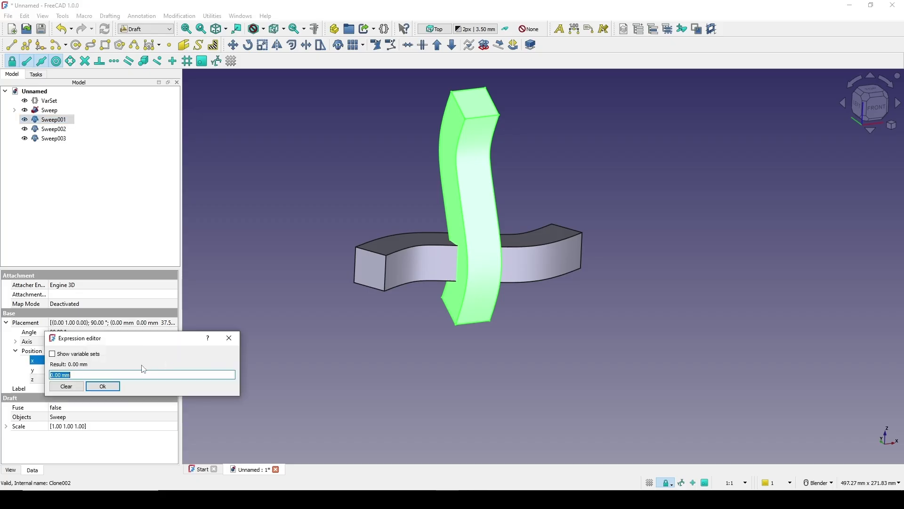
{"action": "key", "text": "ctrl+v"}
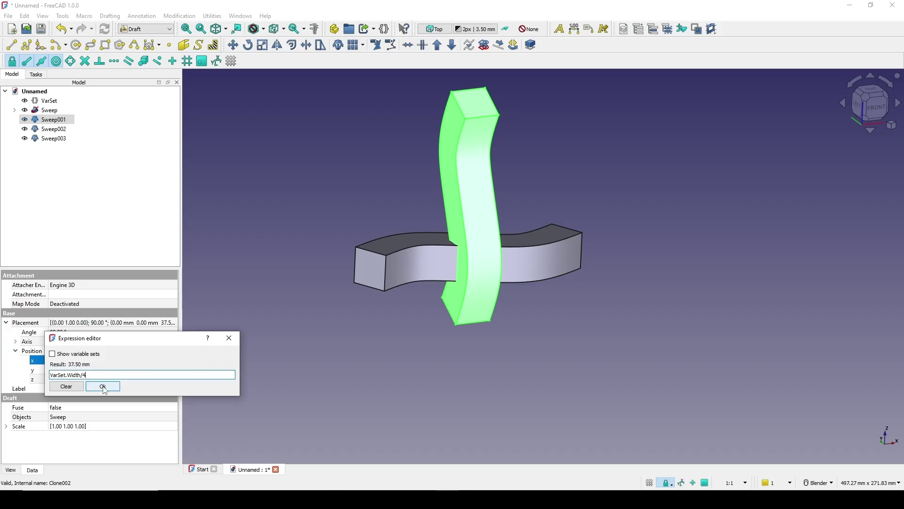
{"action": "left_click", "coordinate": [103, 387]}
{"action": "left_click", "coordinate": [257, 348]}
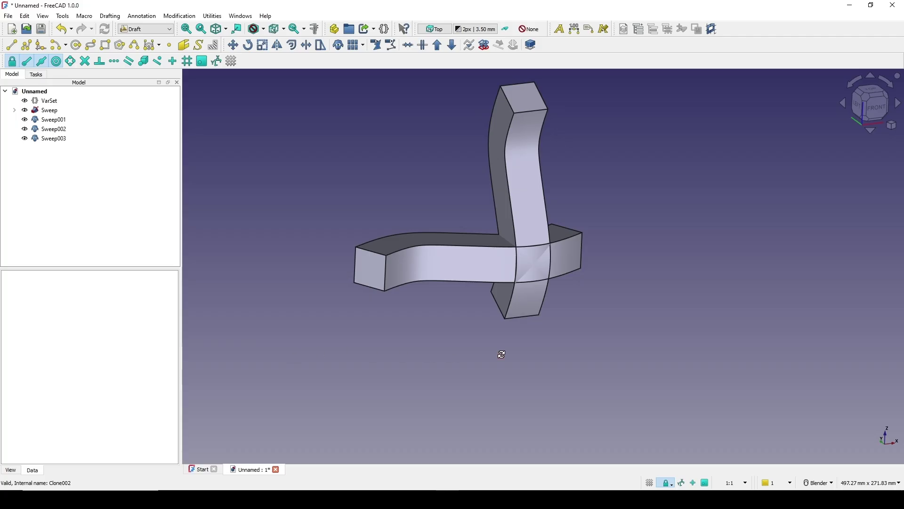
- Mirror the Sweep001 clone along Y by making its Y scale factor negative
{"action": "middle_click_drag", "start_coordinate": [502, 354], "coordinate": [515, 296]}
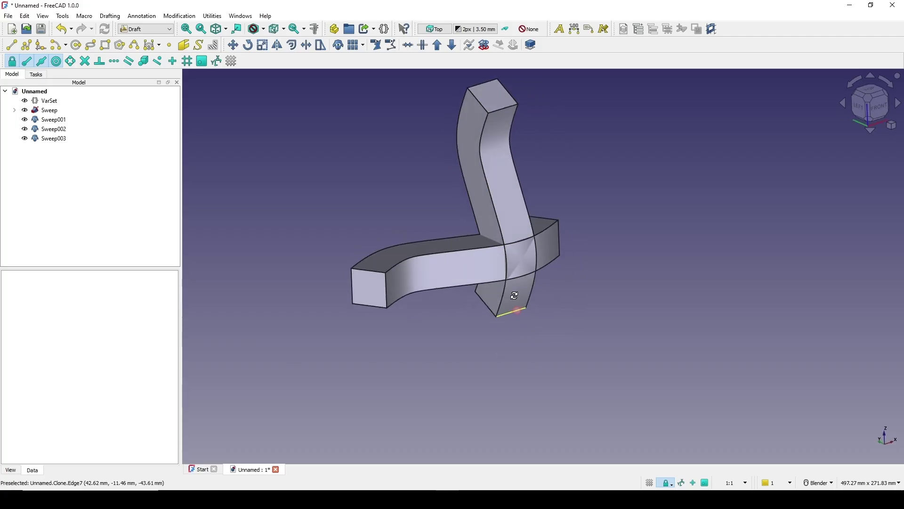
{"action": "middle_click_drag", "start_coordinate": [464, 329], "coordinate": [521, 269]}
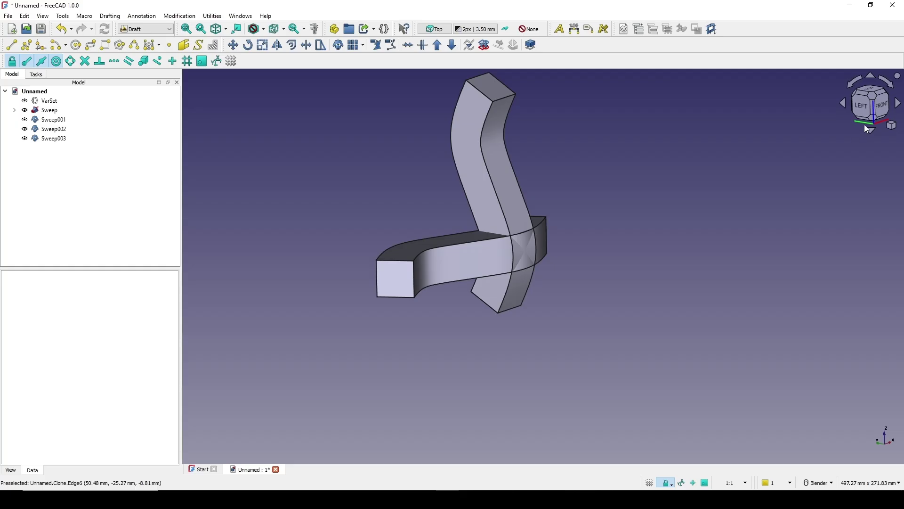
{"action": "mouse_move", "coordinate": [676, 313]}
{"action": "middle_mouse_down"}
{"action": "mouse_move", "coordinate": [602, 349]}
{"action": "mouse_move", "coordinate": [554, 312]}
{"action": "middle_mouse_up"}
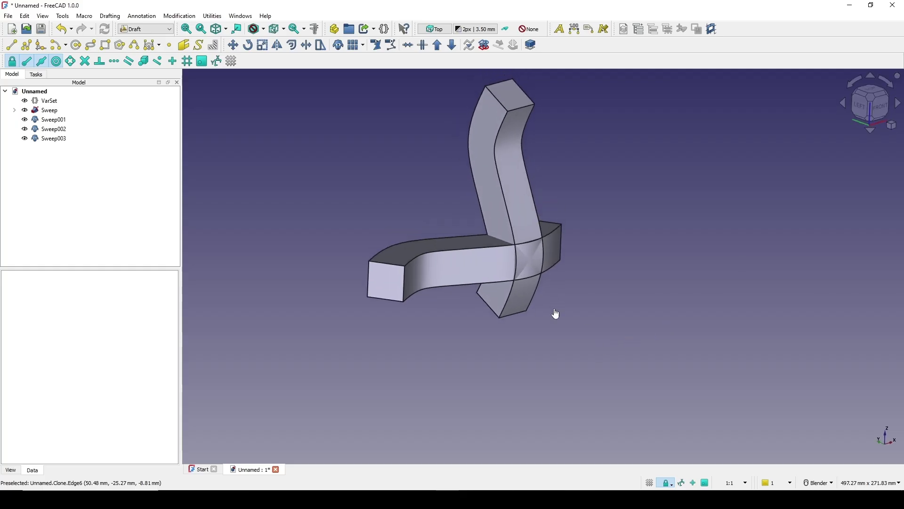
{"action": "left_click", "coordinate": [52, 120]}
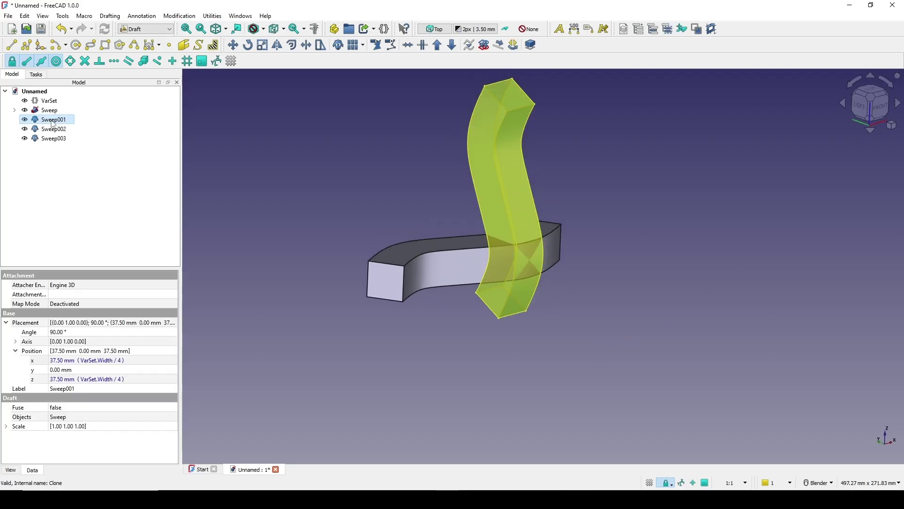
{"action": "left_click", "coordinate": [9, 427]}
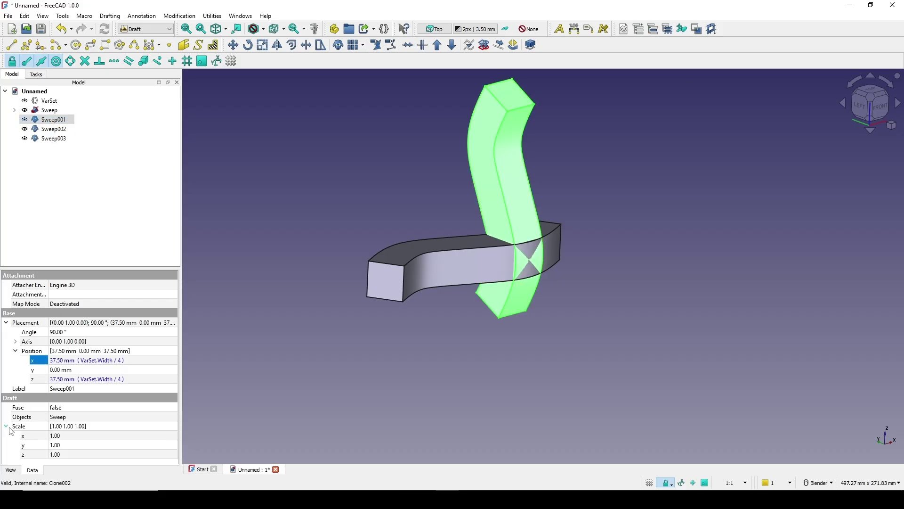
{"action": "left_click", "coordinate": [67, 445]}
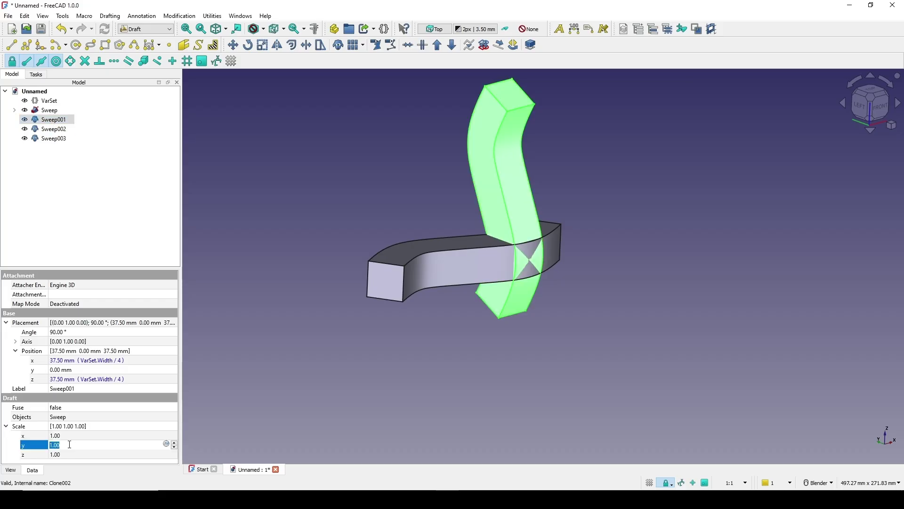
{"action": "type", "text": "-1"}
{"action": "left_click", "coordinate": [345, 408]}
- Examine from several angles and up close how the mirrored upright clone crosses the original strand
{"action": "middle_click_drag", "start_coordinate": [414, 389], "coordinate": [483, 333]}
{"action": "middle_click_drag", "start_coordinate": [622, 263], "coordinate": [576, 275], "text": "shift"}
{"action": "scroll", "coordinate": [602, 301], "scroll_direction": "up", "scroll_amount": 3}
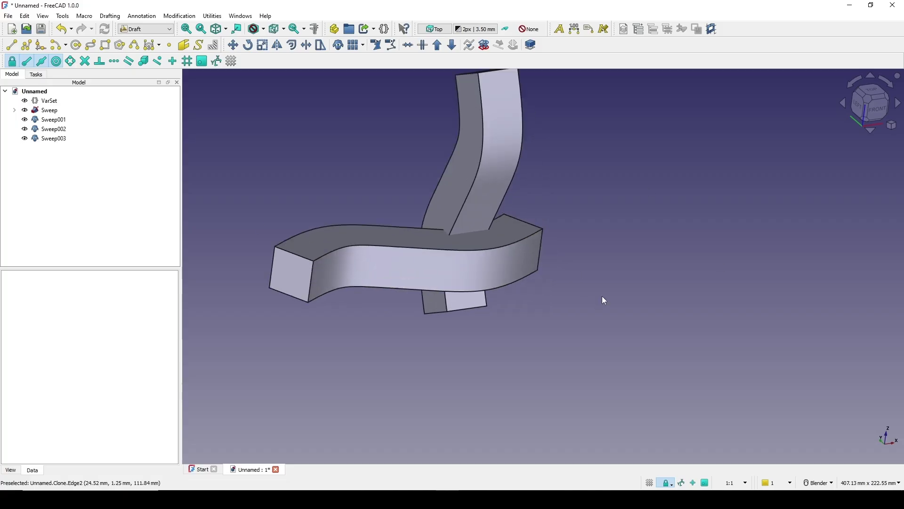
{"action": "middle_click_drag", "start_coordinate": [502, 284], "coordinate": [579, 302], "text": "shift"}
{"action": "scroll", "coordinate": [579, 302], "scroll_direction": "up", "scroll_amount": 3}
{"action": "middle_click_drag", "start_coordinate": [499, 248], "coordinate": [521, 287], "text": "shift"}
{"action": "middle_click_drag", "start_coordinate": [521, 287], "coordinate": [596, 269]}
{"action": "scroll", "coordinate": [494, 269], "scroll_direction": "up", "scroll_amount": 2}
{"action": "scroll", "coordinate": [493, 269], "scroll_direction": "down", "scroll_amount": 3}
{"action": "scroll", "coordinate": [503, 253], "scroll_direction": "down", "scroll_amount": 2}
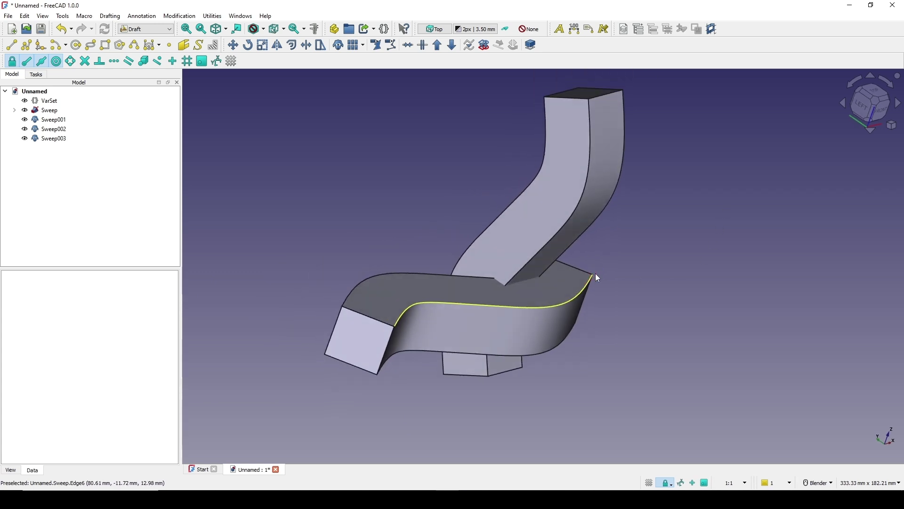
{"action": "scroll", "coordinate": [510, 281], "scroll_direction": "up", "scroll_amount": 2}
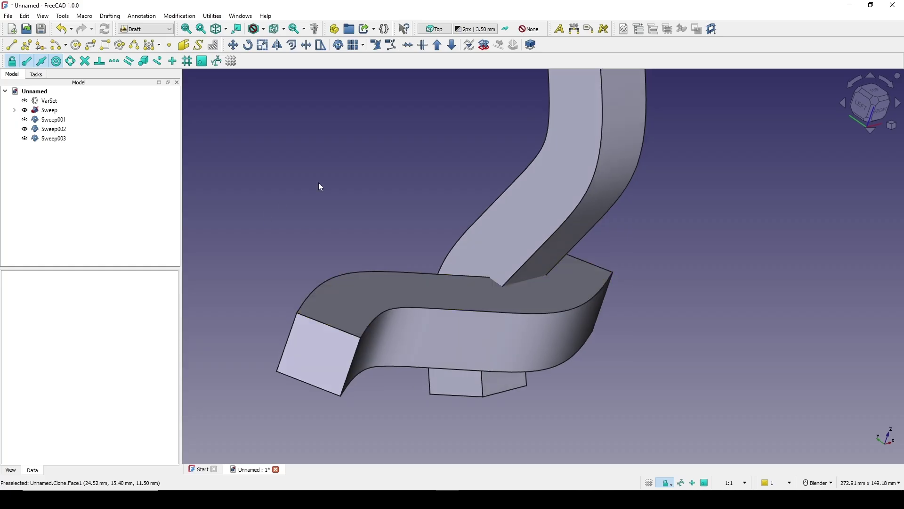
- Set the Profile sketch's square width to the expression <<Path>>.Constraints.Thickness * 2*0.8 and leave the sketch
{"action": "left_click", "coordinate": [15, 111]}
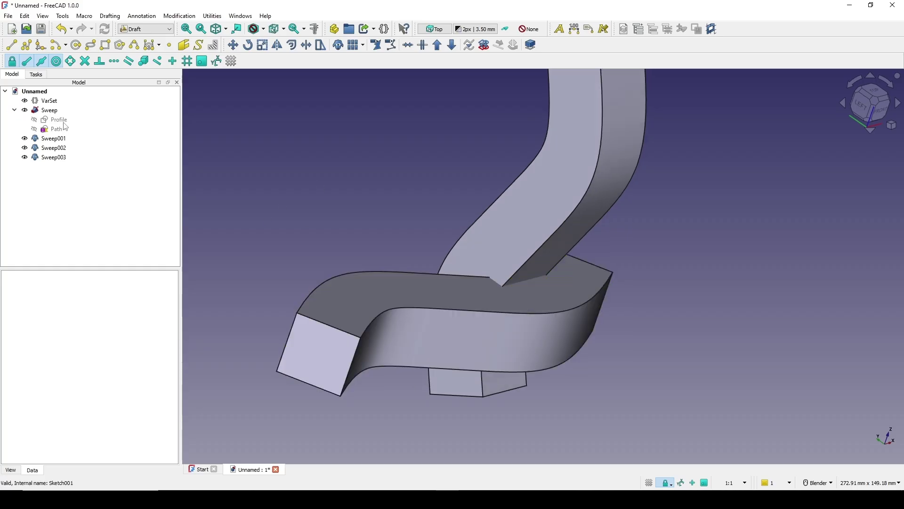
{"action": "double_click", "coordinate": [61, 122]}
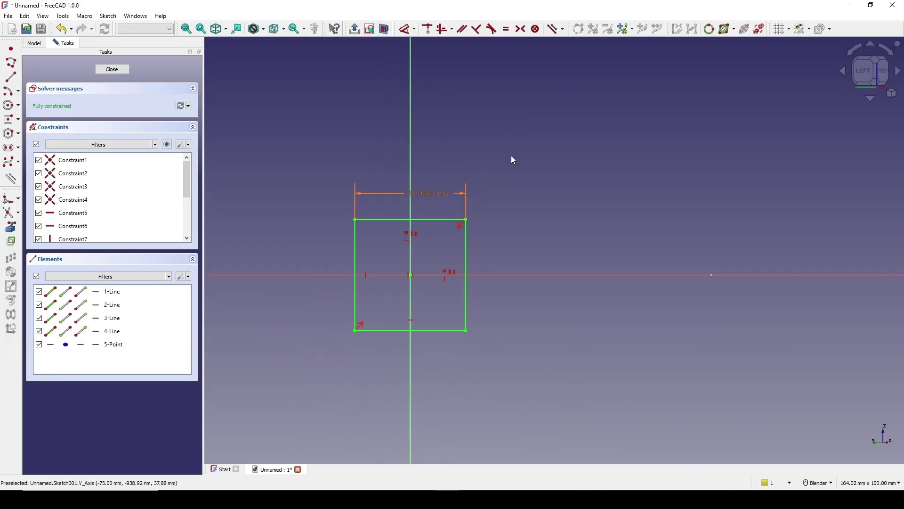
{"action": "double_click", "coordinate": [433, 194]}
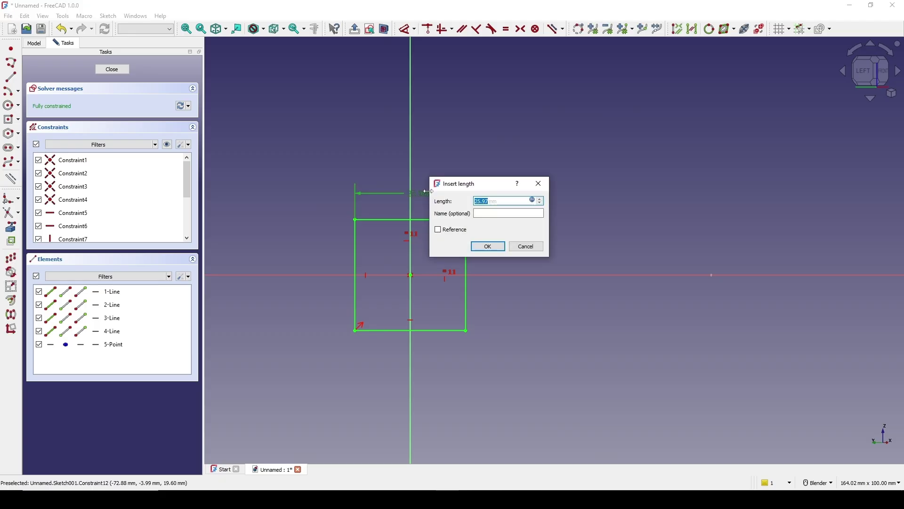
{"action": "left_click", "coordinate": [532, 200]}
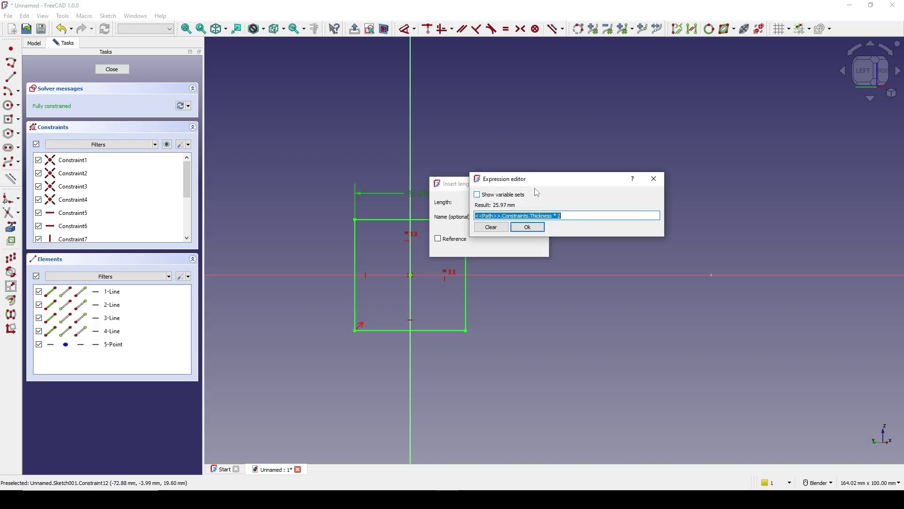
{"action": "left_click", "coordinate": [578, 216]}
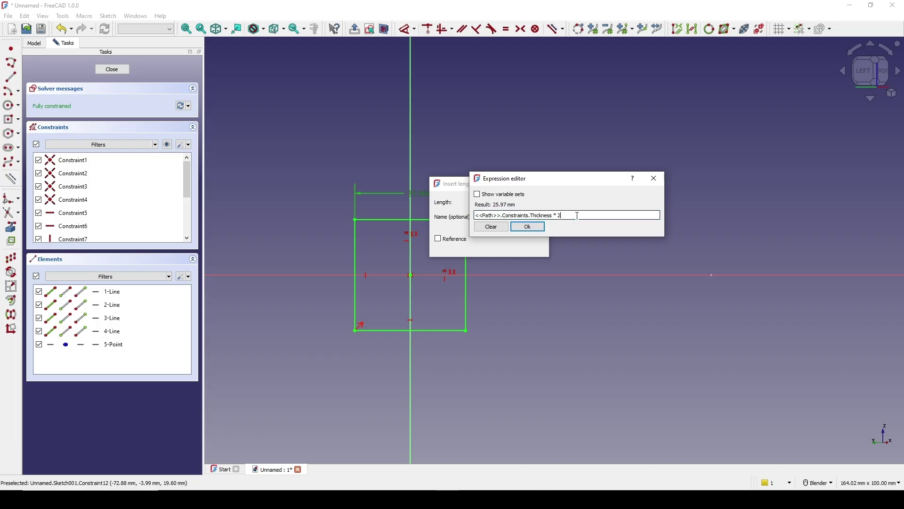
{"action": "type", "text": "*0.8"}
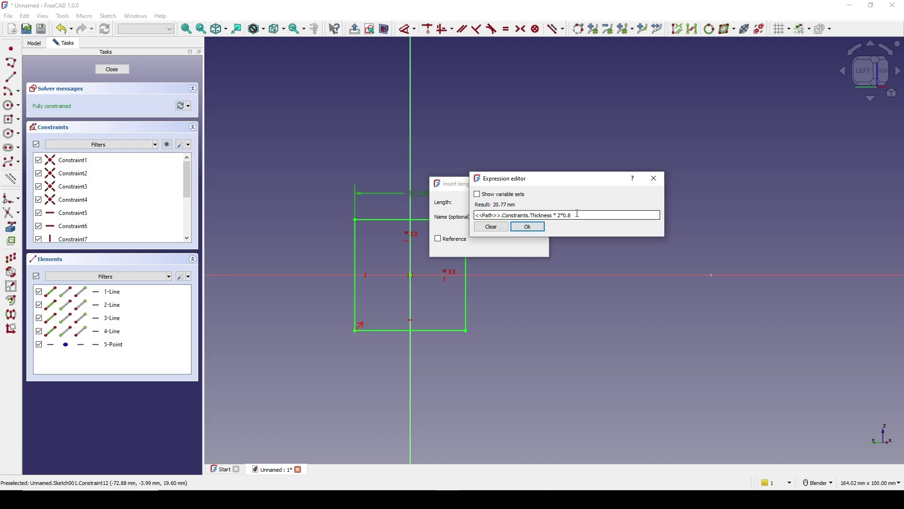
{"action": "left_click", "coordinate": [528, 226]}
{"action": "left_click", "coordinate": [488, 245]}
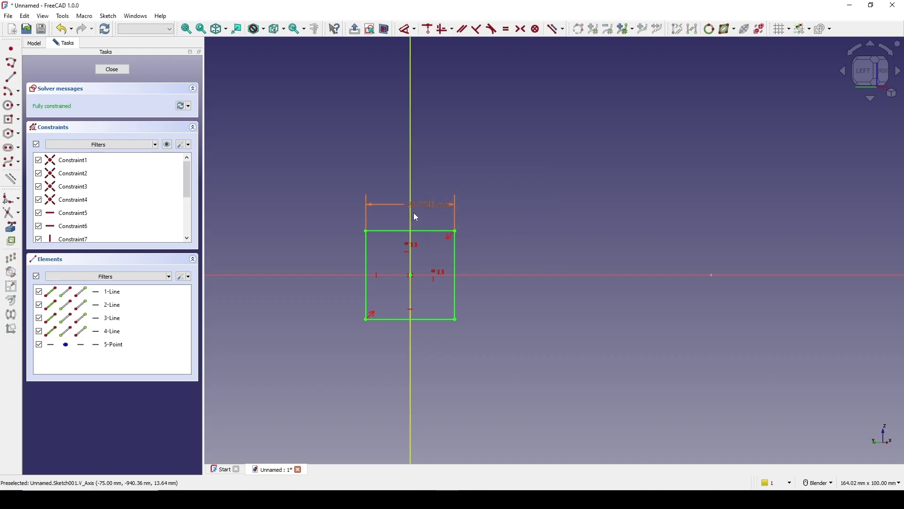
{"action": "left_click", "coordinate": [112, 70]}
- Examine from several angles and distances the clearance where the upright clone crosses the horizontal strand
{"action": "scroll", "coordinate": [584, 268], "scroll_direction": "down", "scroll_amount": 1}
{"action": "middle_click_drag", "start_coordinate": [577, 275], "coordinate": [522, 287]}
{"action": "scroll", "coordinate": [600, 299], "scroll_direction": "up", "scroll_amount": 2}
{"action": "scroll", "coordinate": [521, 286], "scroll_direction": "up", "scroll_amount": 1}
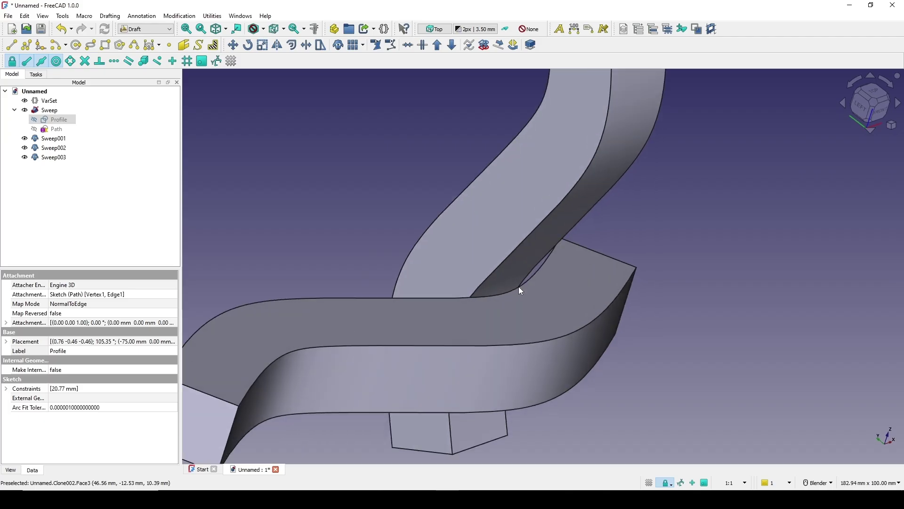
{"action": "scroll", "coordinate": [522, 287], "scroll_direction": "down", "scroll_amount": 3}
{"action": "middle_click_drag", "start_coordinate": [535, 325], "coordinate": [513, 317]}
{"action": "middle_click_drag", "start_coordinate": [521, 382], "coordinate": [648, 246], "text": "shift"}
{"action": "left_click", "coordinate": [648, 246]}
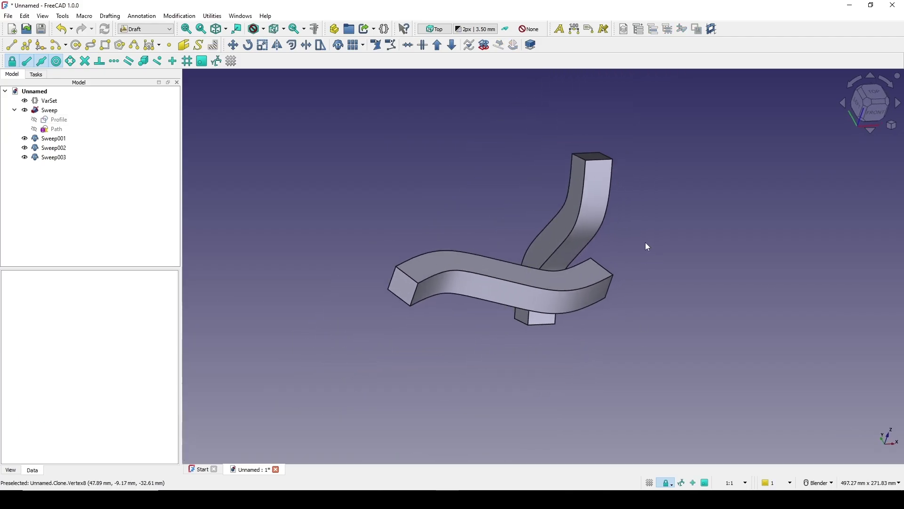
- Rotate the Sweep002 clone by -90° about the Y axis with Transform, working from the front view
{"action": "left_click", "coordinate": [54, 147]}
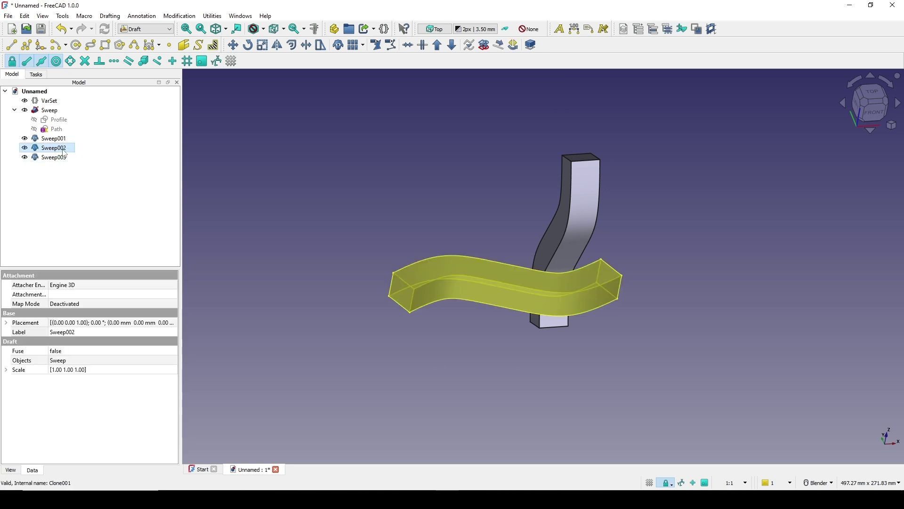
{"action": "right_click", "coordinate": [63, 150]}
{"action": "left_click", "coordinate": [87, 156]}
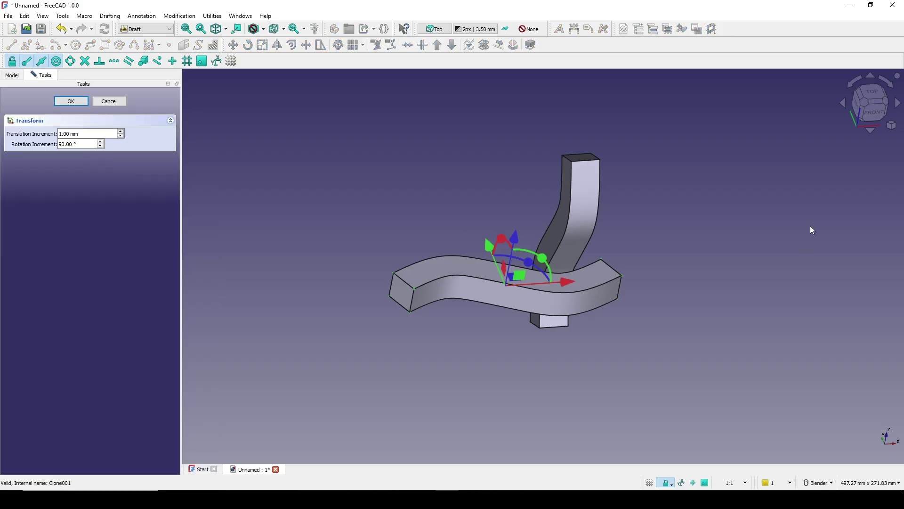
{"action": "left_click", "coordinate": [870, 118]}
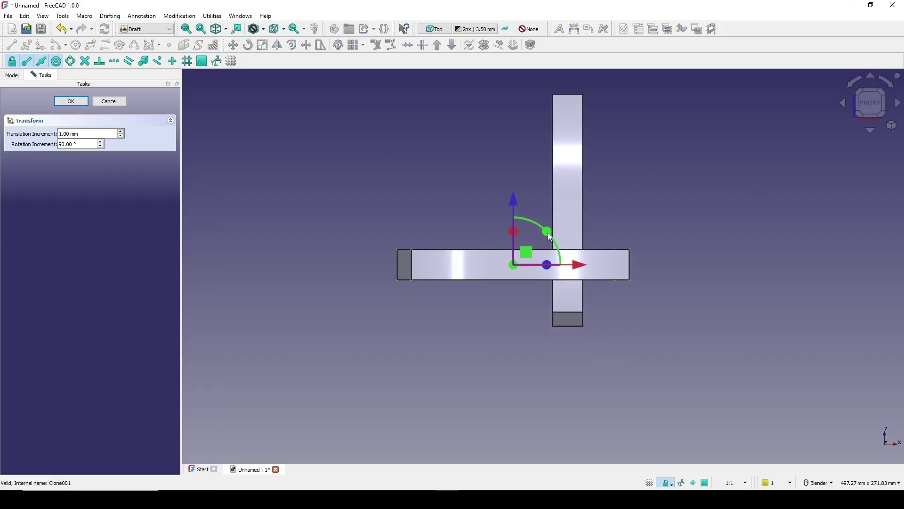
{"action": "left_click_drag", "start_coordinate": [547, 233], "coordinate": [335, 184]}
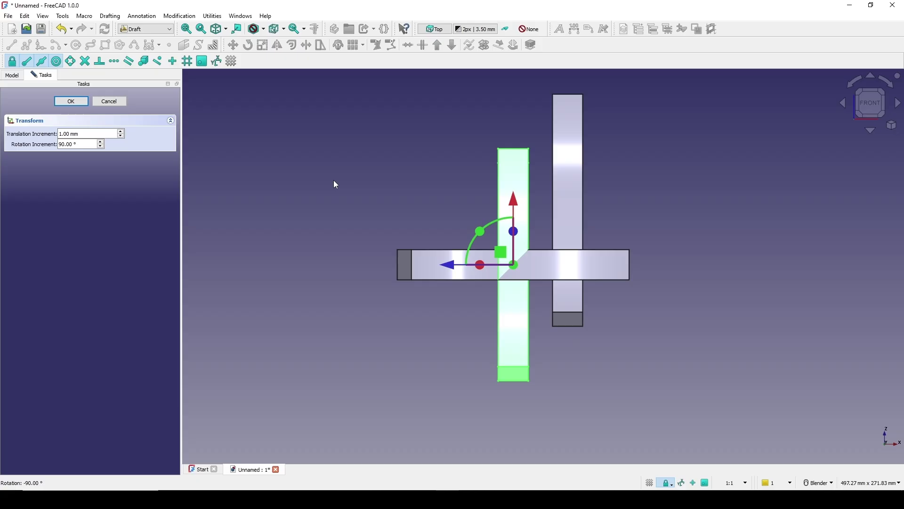
{"action": "left_click", "coordinate": [71, 102]}
- Set the Z position of the Sweep002 clone to the copied expression VarSet.Width/4
{"action": "middle_click_drag", "start_coordinate": [527, 259], "coordinate": [628, 259]}
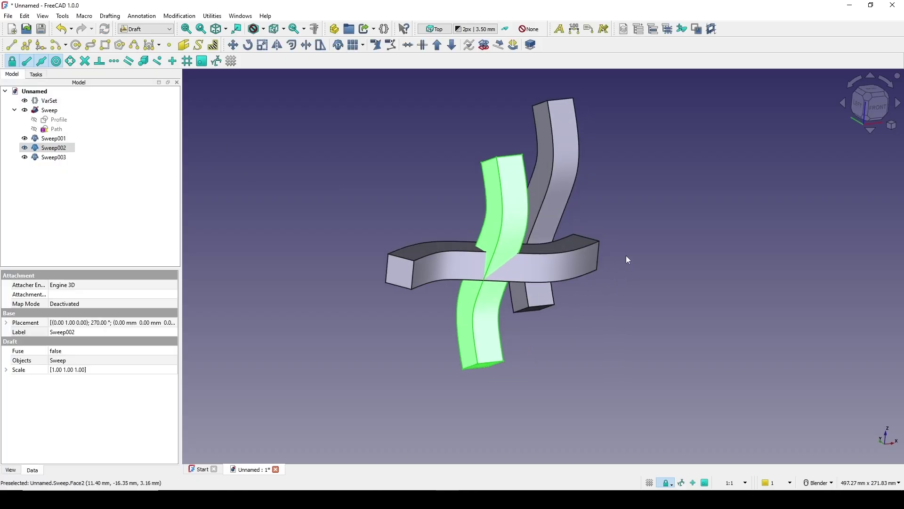
{"action": "left_click", "coordinate": [6, 323]}
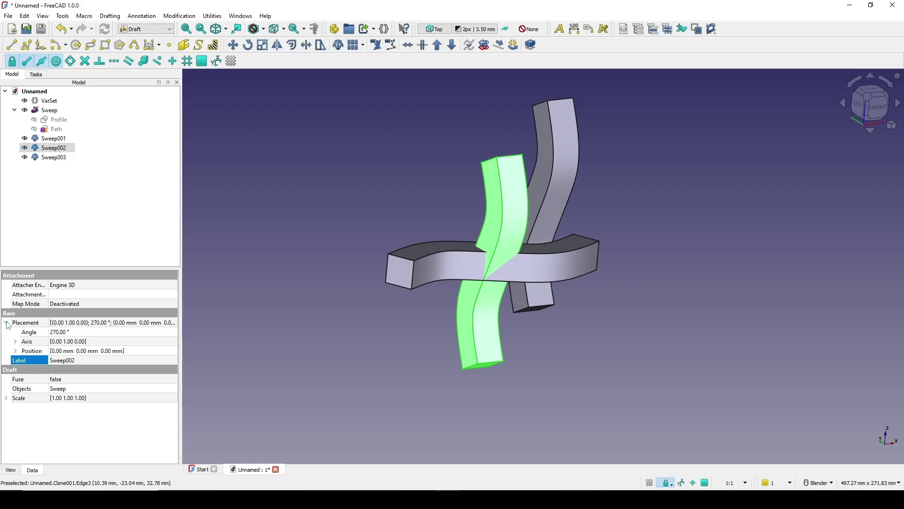
{"action": "left_click", "coordinate": [15, 351]}
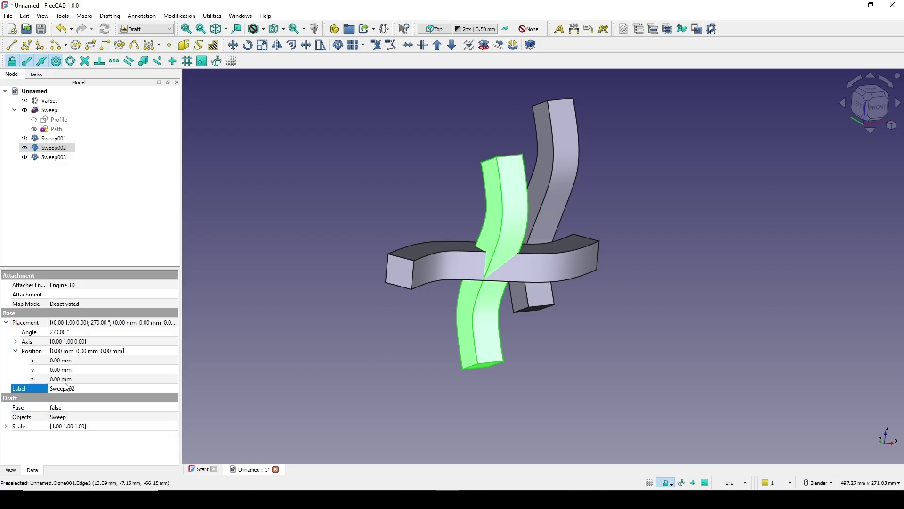
{"action": "left_click", "coordinate": [93, 379]}
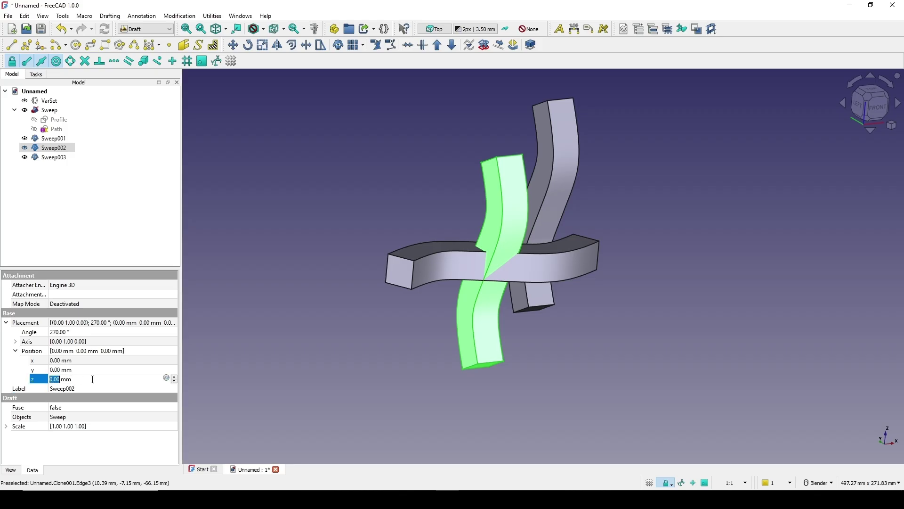
{"action": "left_click", "coordinate": [166, 378]}
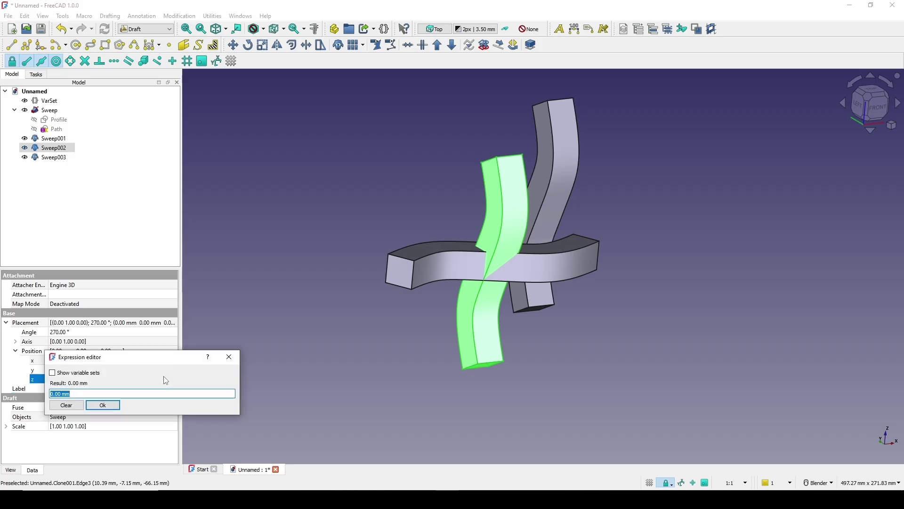
{"action": "type", "text": "VarSet.Width/4"}
{"action": "left_click", "coordinate": [103, 405]}
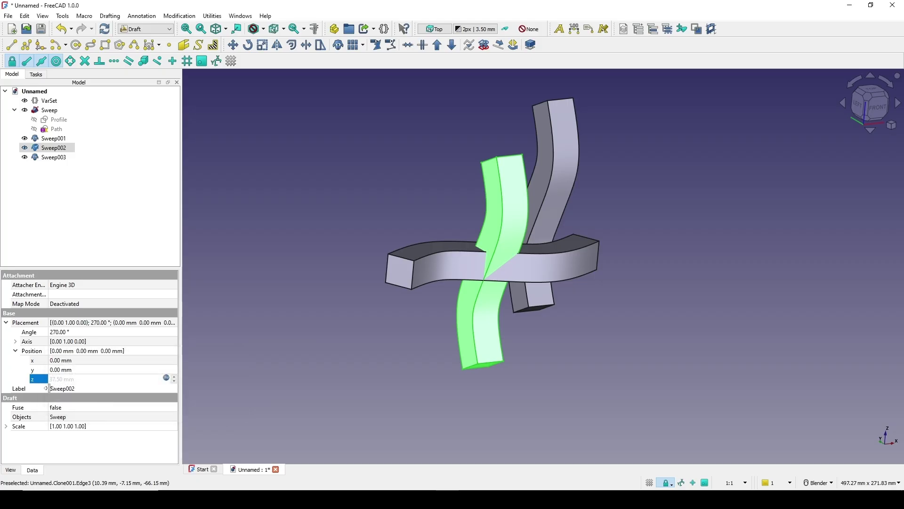
{"action": "left_click", "coordinate": [34, 382]}
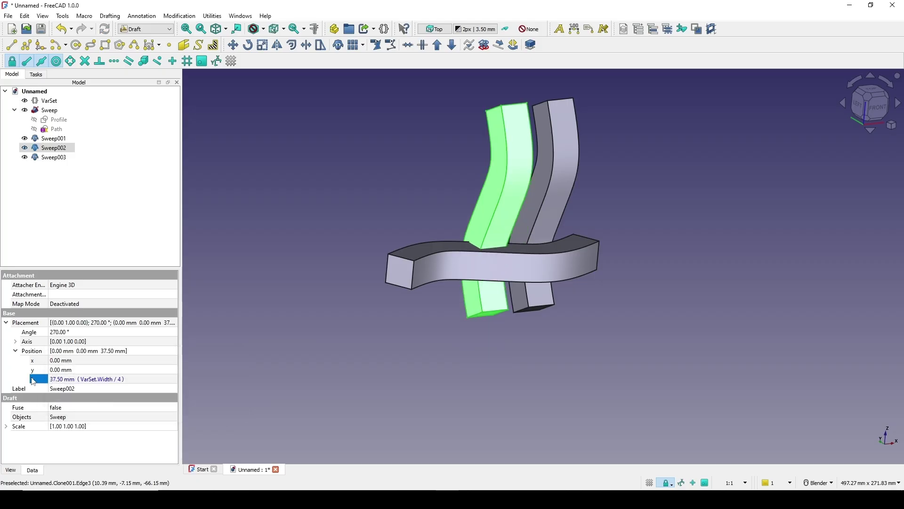
- Set the X position of the Sweep002 clone to the expression VarSet.Width/4*-1
{"action": "left_click", "coordinate": [66, 361]}
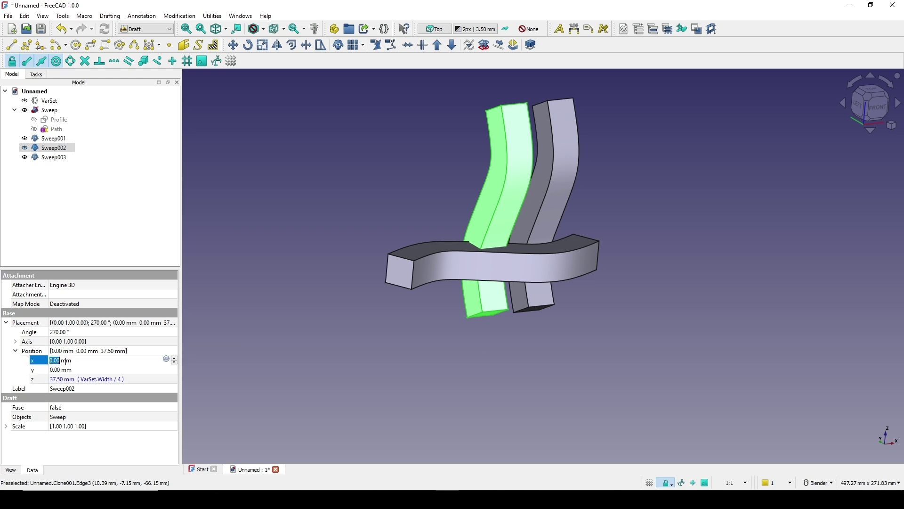
{"action": "left_click", "coordinate": [167, 361]}
{"action": "type", "text": "VarSet.Width/4"}
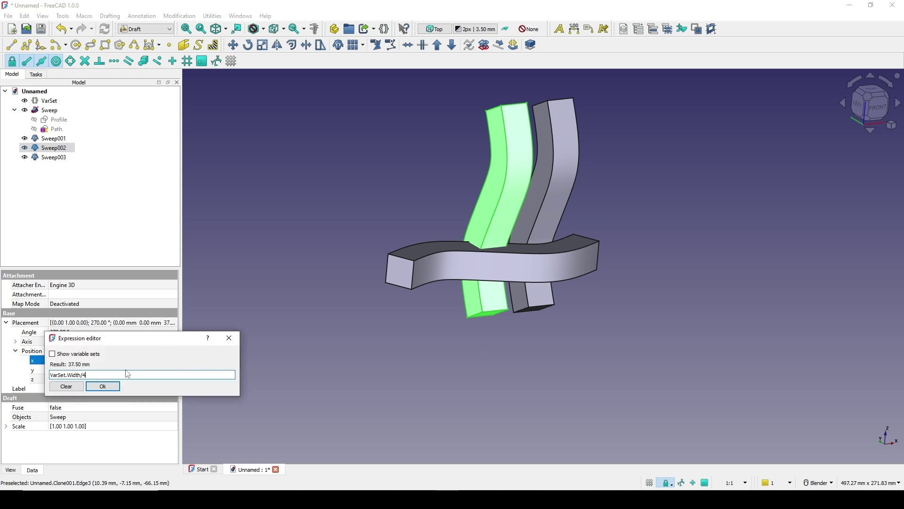
{"action": "type", "text": "*"}
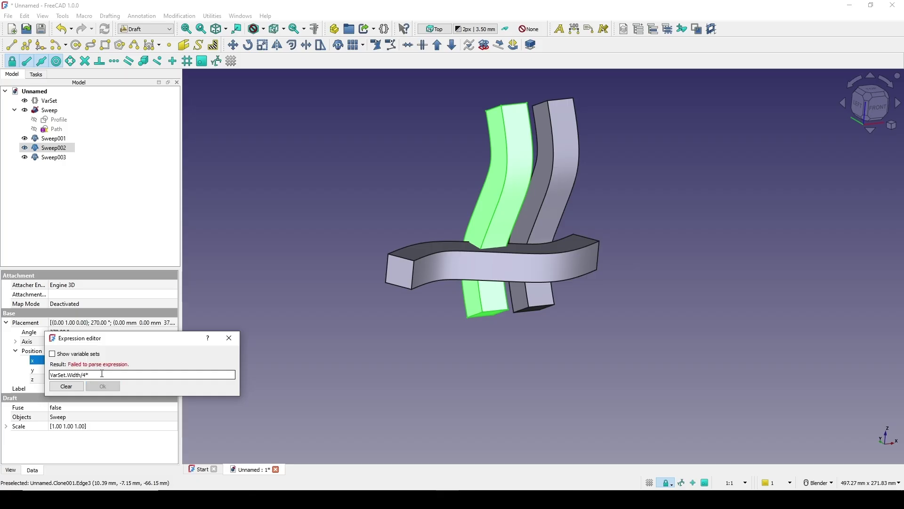
{"action": "type", "text": "-1"}
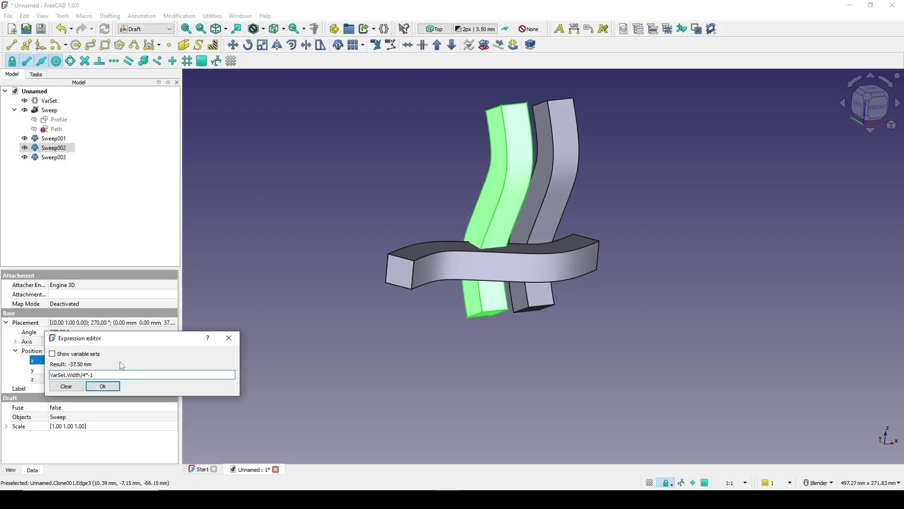
{"action": "left_click", "coordinate": [106, 387]}
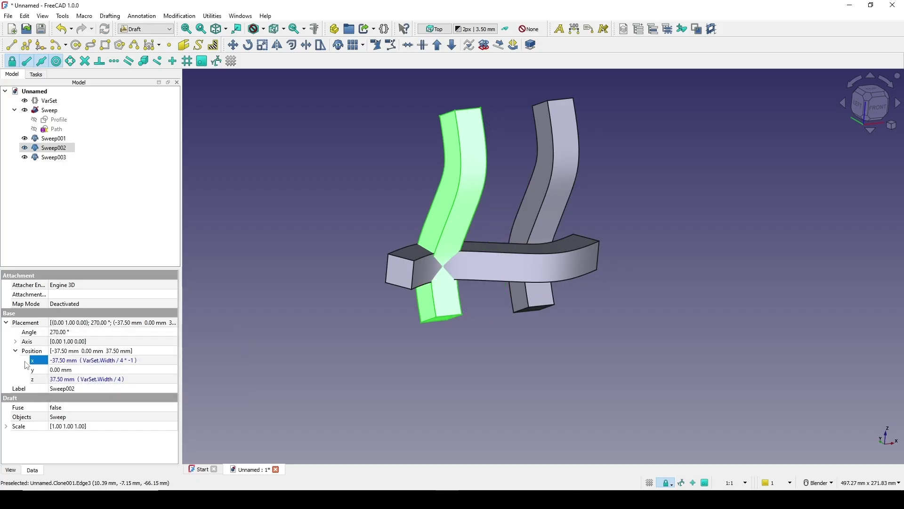
- Mirror the Sweep002 clone along Y by setting its Y scale factor to -1
{"action": "middle_click_drag", "start_coordinate": [571, 336], "coordinate": [539, 336]}
{"action": "scroll", "coordinate": [508, 302], "scroll_direction": "up", "scroll_amount": 3}
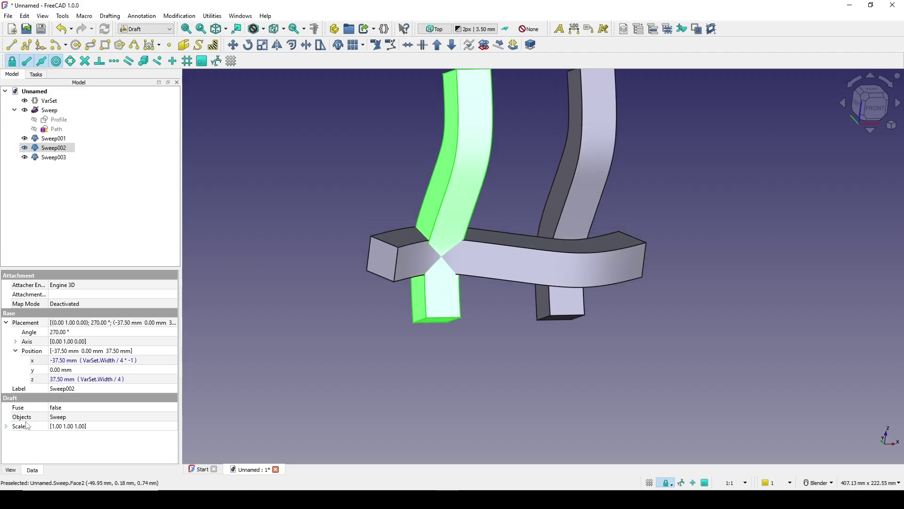
{"action": "left_click", "coordinate": [7, 426]}
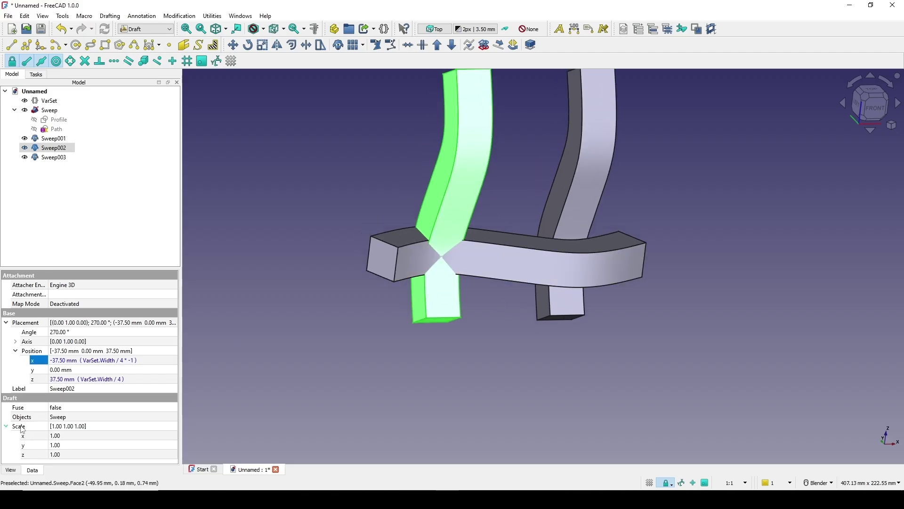
{"action": "left_click", "coordinate": [73, 446]}
{"action": "type", "text": "-1"}
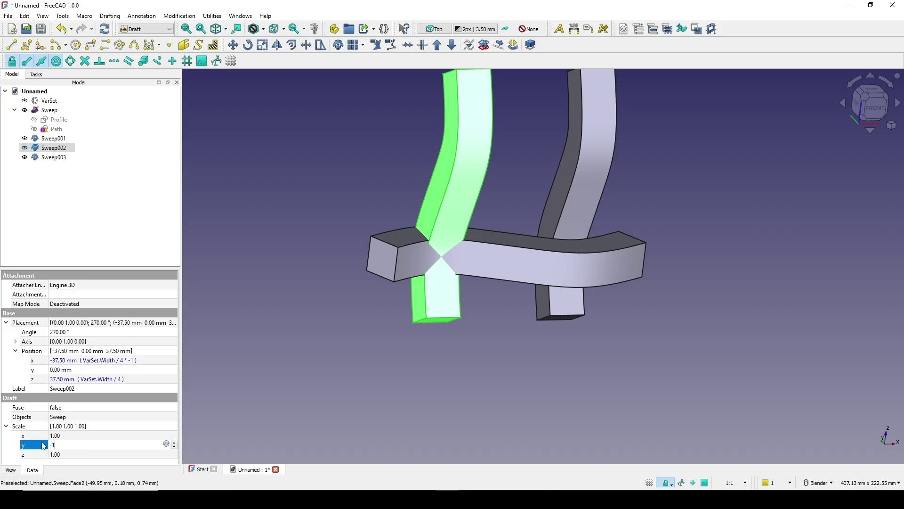
{"action": "key", "text": "Return"}
{"action": "scroll", "coordinate": [488, 334], "scroll_direction": "down", "scroll_amount": 3}
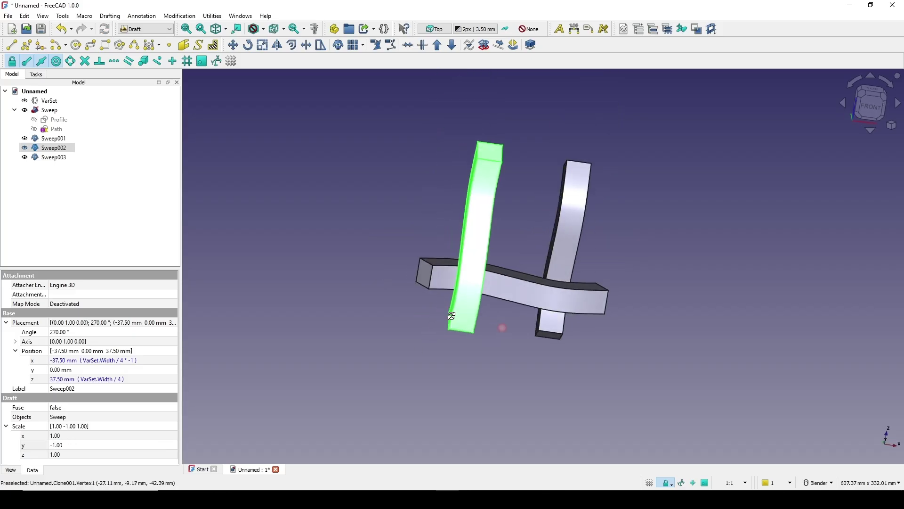
{"action": "middle_click_drag", "start_coordinate": [663, 296], "coordinate": [676, 273]}
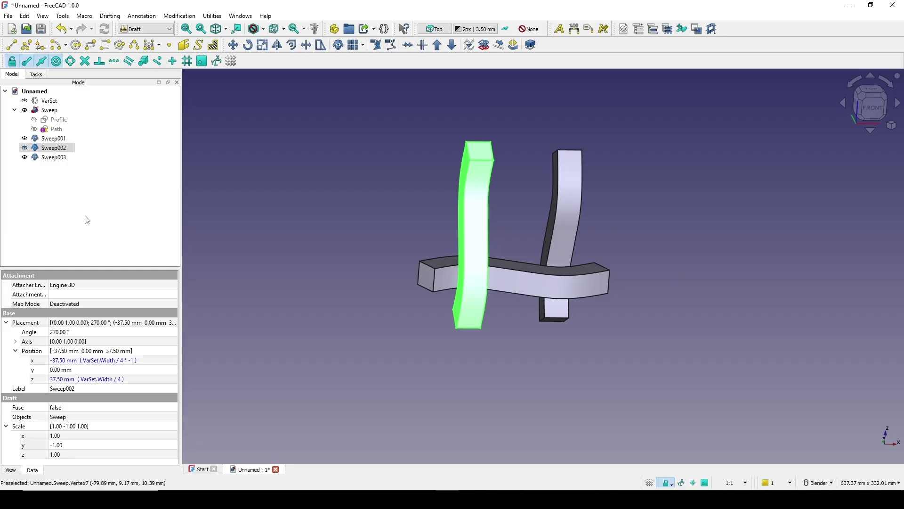
- Set the Z position of the Sweep003 clone to the expression VarSet.Width/2
{"action": "left_click", "coordinate": [60, 160]}
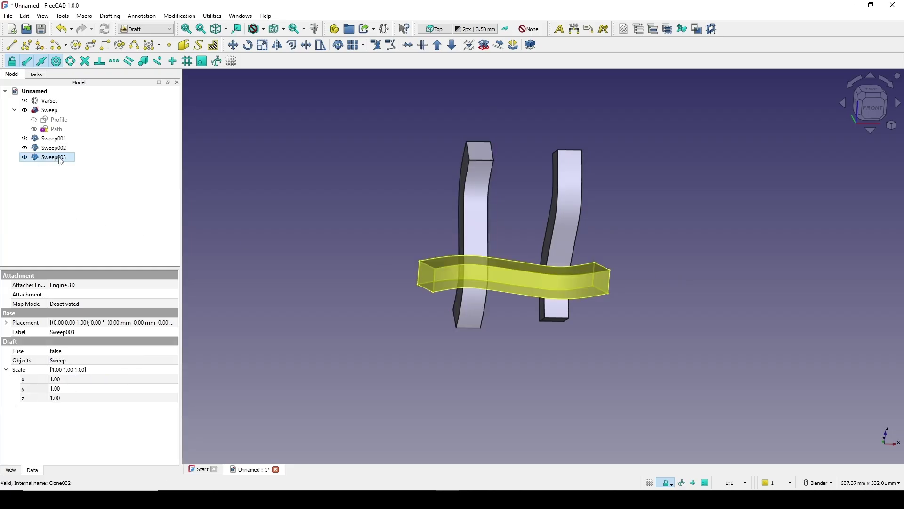
{"action": "left_click", "coordinate": [7, 324]}
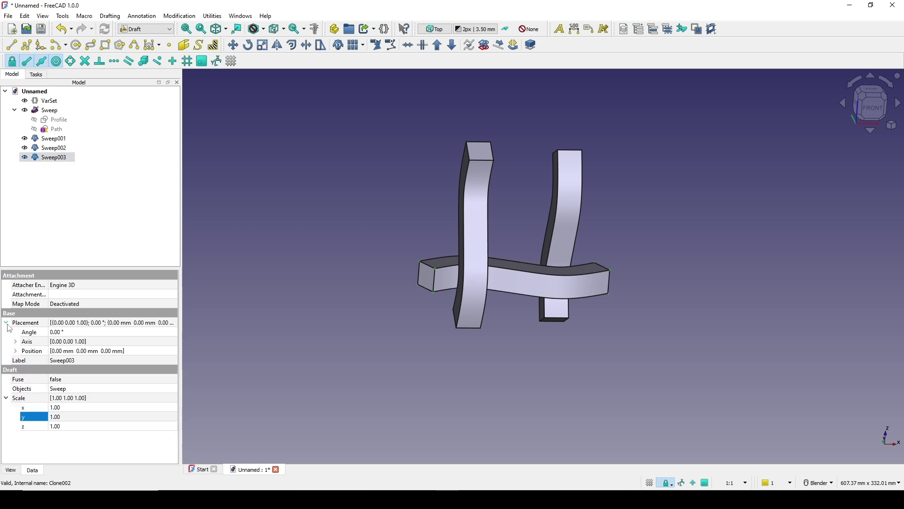
{"action": "left_click", "coordinate": [16, 352]}
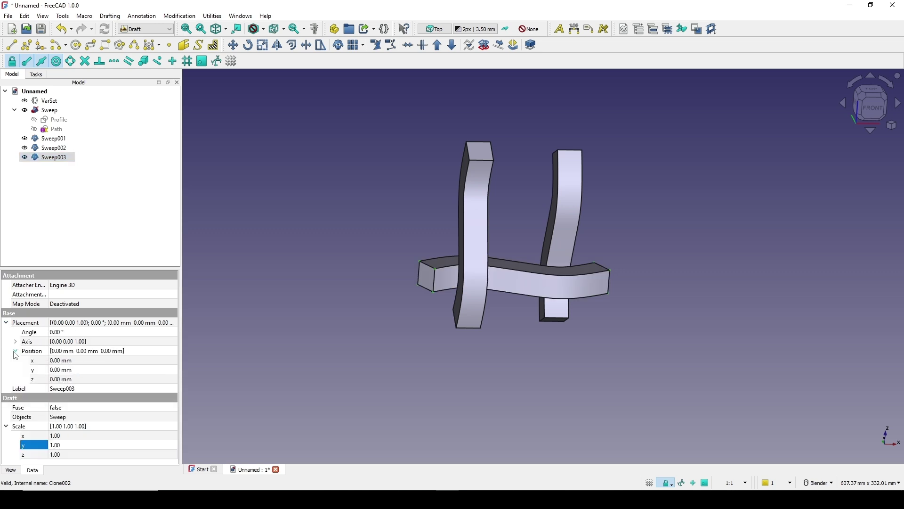
{"action": "left_click", "coordinate": [70, 379]}
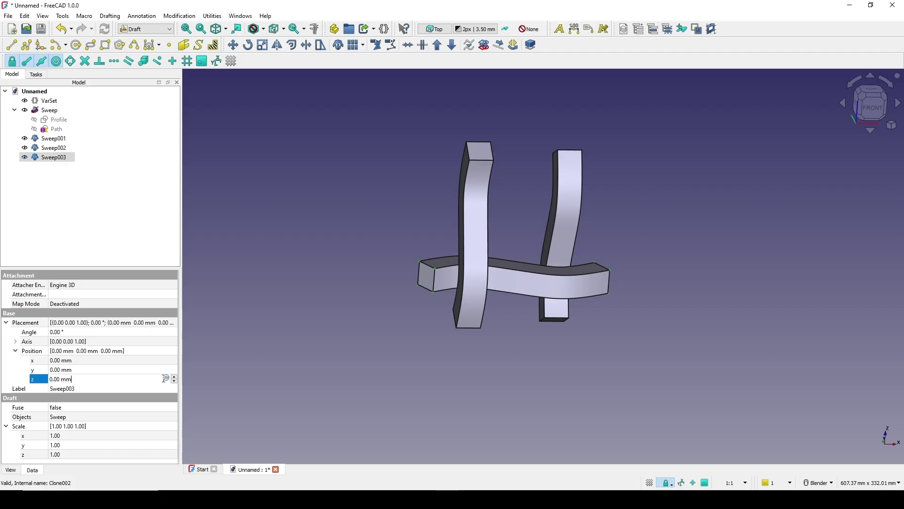
{"action": "left_click", "coordinate": [166, 379]}
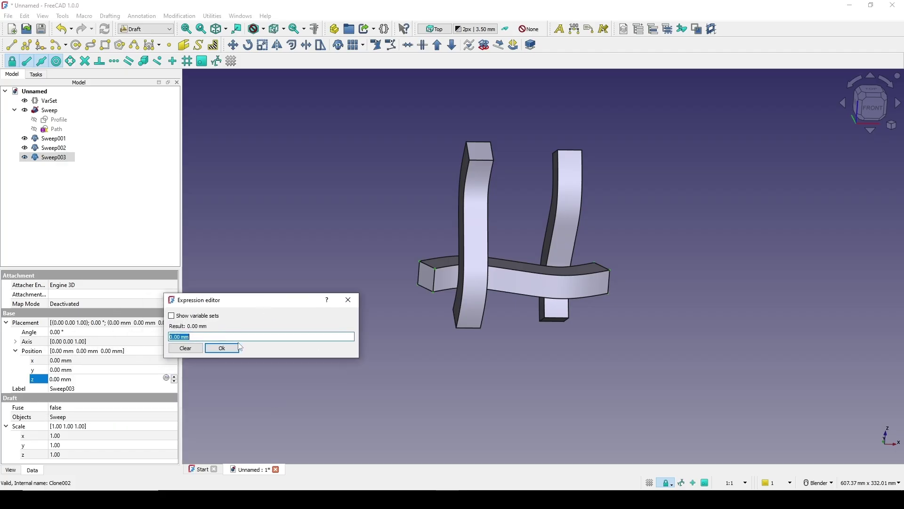
{"action": "type", "text": "var"}
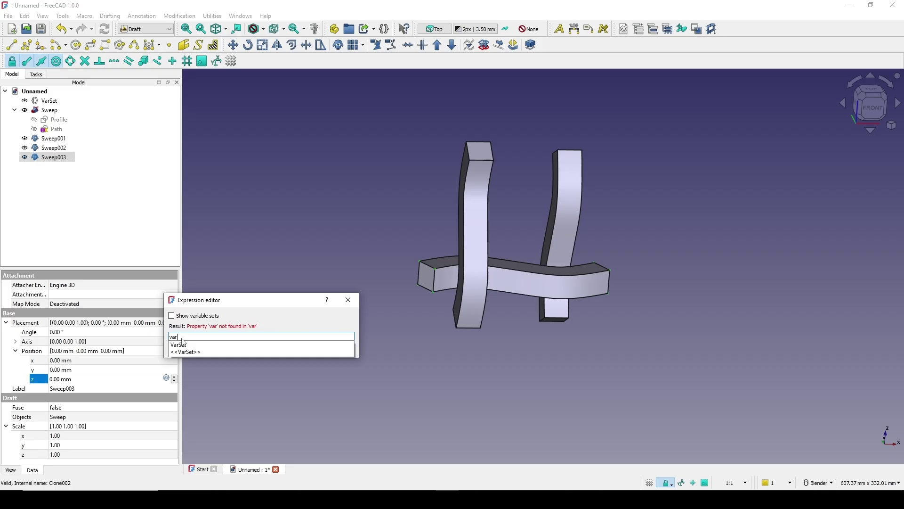
{"action": "left_click", "coordinate": [183, 344]}
{"action": "left_click", "coordinate": [195, 345]}
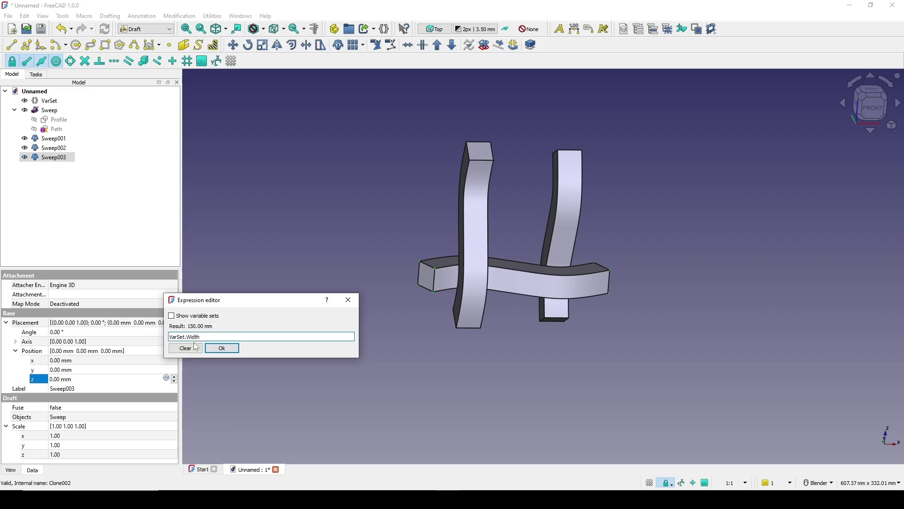
{"action": "type", "text": "/"}
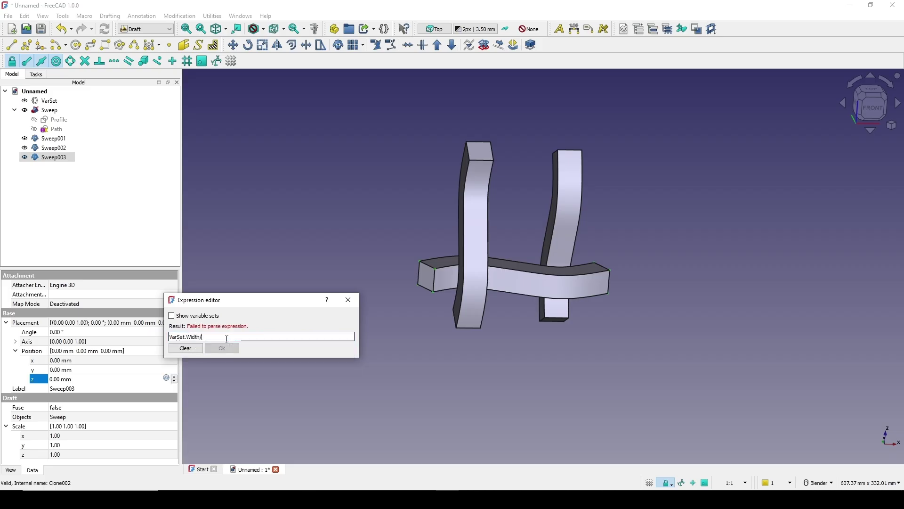
{"action": "type", "text": "2"}
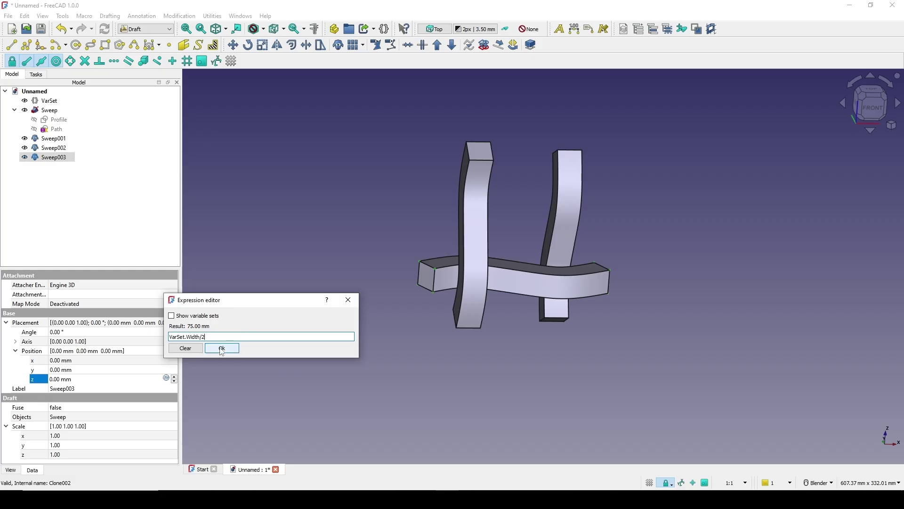
{"action": "left_click", "coordinate": [222, 348]}
{"action": "left_click", "coordinate": [321, 267]}
{"action": "middle_click_drag", "start_coordinate": [502, 277], "coordinate": [538, 267]}
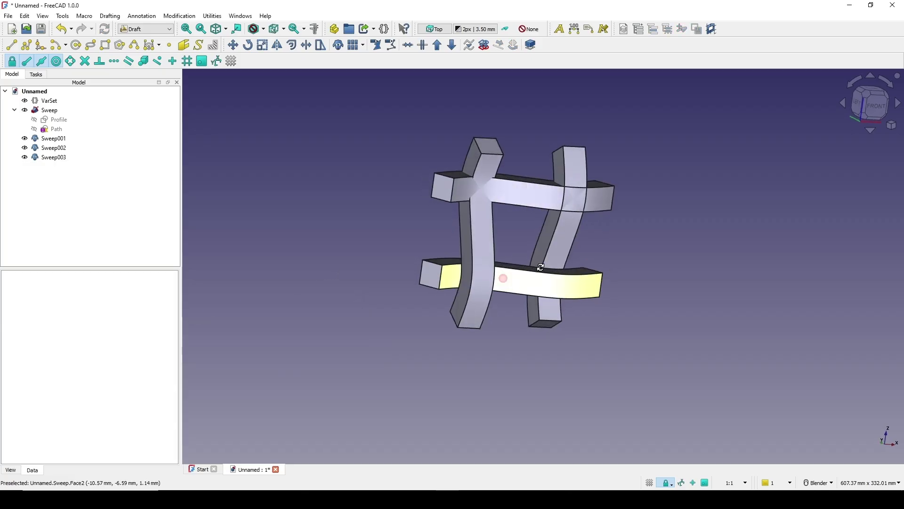
- Mirror the Sweep003 clone along Y by setting its Y scale factor to -1
{"action": "left_click", "coordinate": [53, 158]}
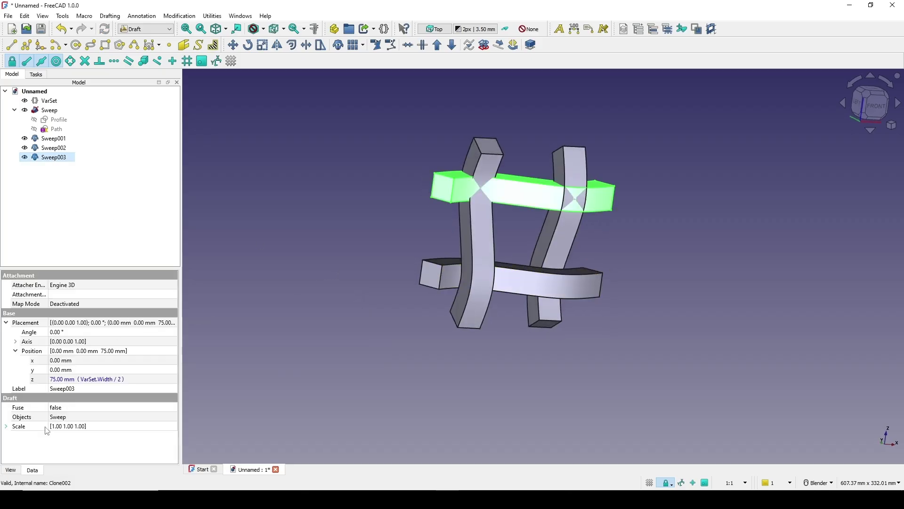
{"action": "left_click", "coordinate": [7, 427]}
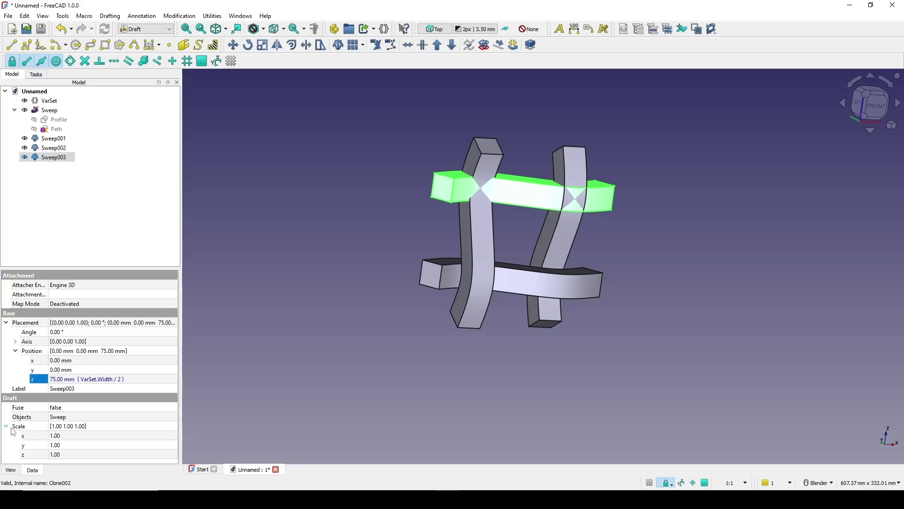
{"action": "left_click", "coordinate": [74, 445]}
{"action": "type", "text": "-"}
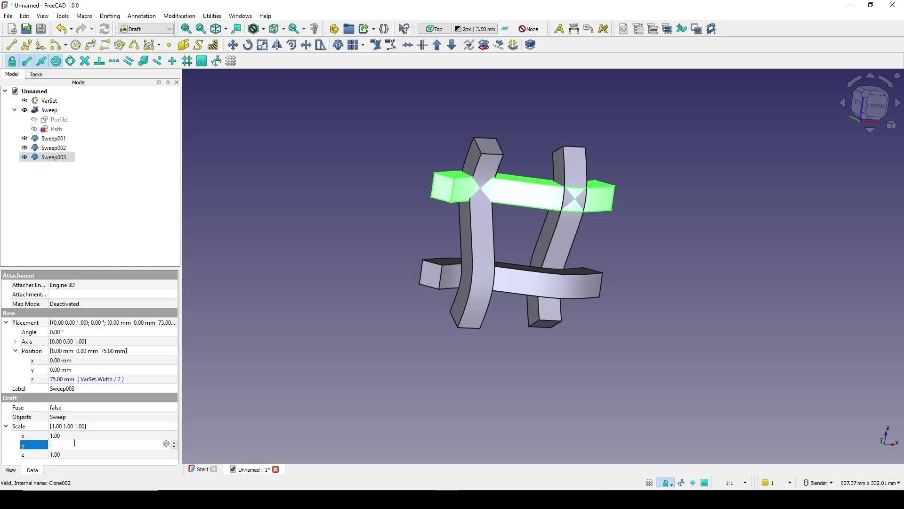
{"action": "type", "text": "1"}
{"action": "key", "text": "Return"}
{"action": "left_click", "coordinate": [332, 324]}
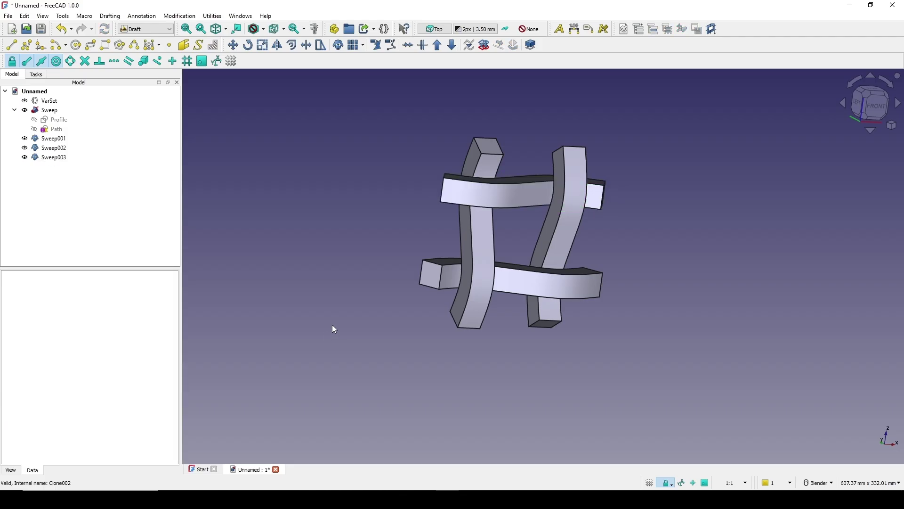
{"action": "middle_click_drag", "start_coordinate": [426, 308], "coordinate": [626, 245]}
- Combine Sweep, Sweep001, Sweep002 and Sweep003 into one compound in the Part workbench
{"action": "left_click", "coordinate": [14, 110]}
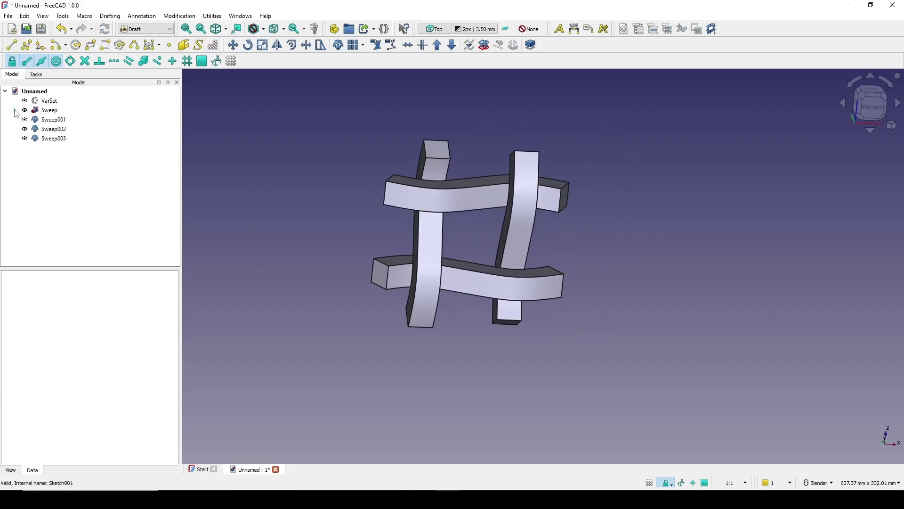
{"action": "left_click", "coordinate": [45, 112]}
{"action": "left_click", "coordinate": [47, 138], "text": "shift"}
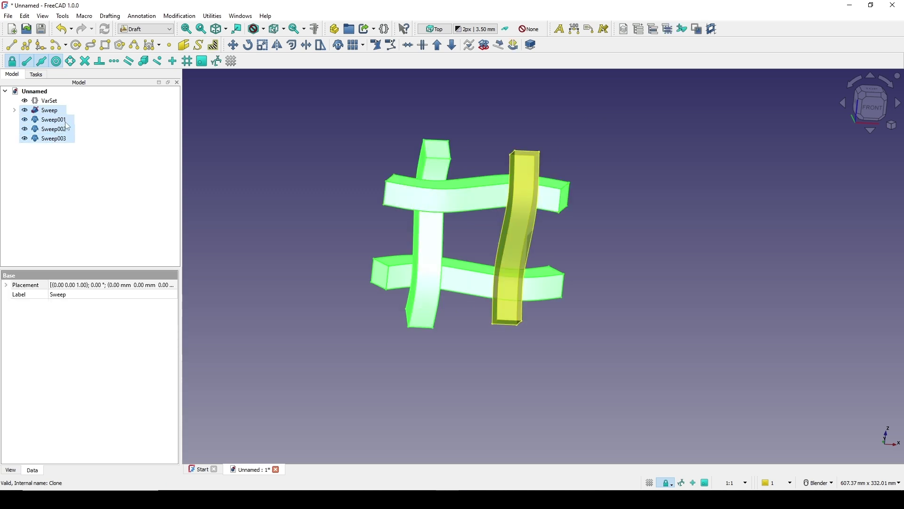
{"action": "left_click", "coordinate": [153, 31]}
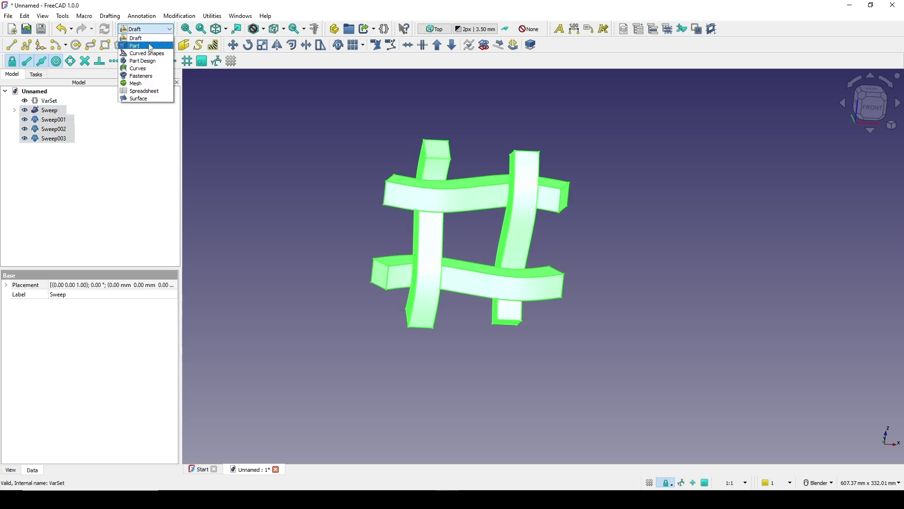
{"action": "left_click", "coordinate": [144, 42]}
{"action": "left_click", "coordinate": [104, 16]}
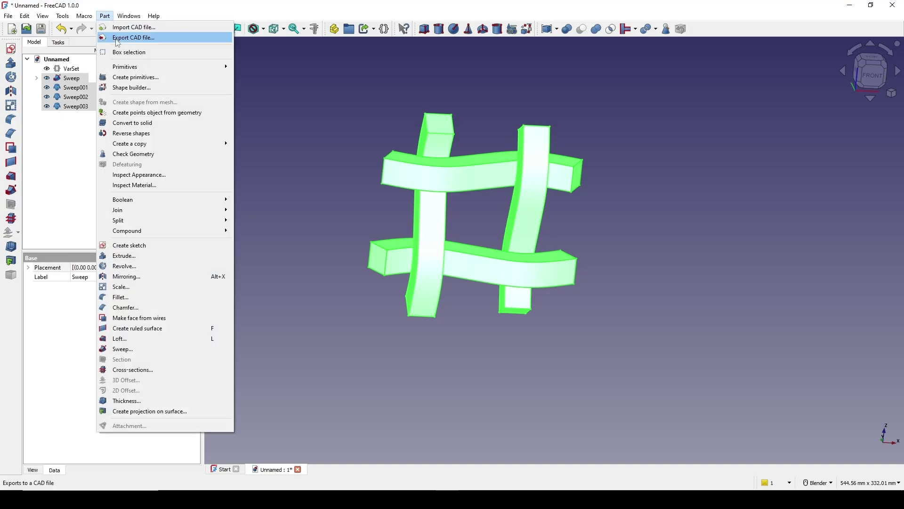
{"action": "mouse_move", "coordinate": [139, 231]}
{"action": "left_click", "coordinate": [258, 230]}
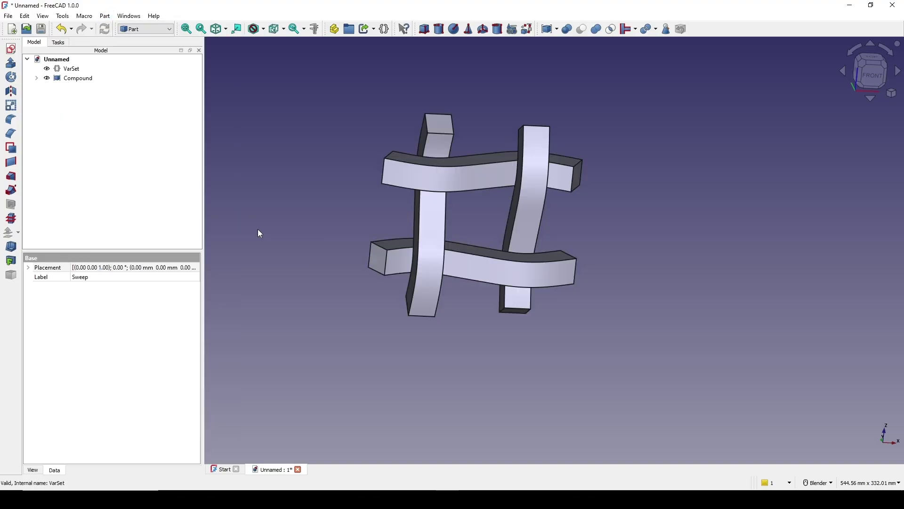
{"action": "middle_click_drag", "start_coordinate": [473, 210], "coordinate": [511, 256]}
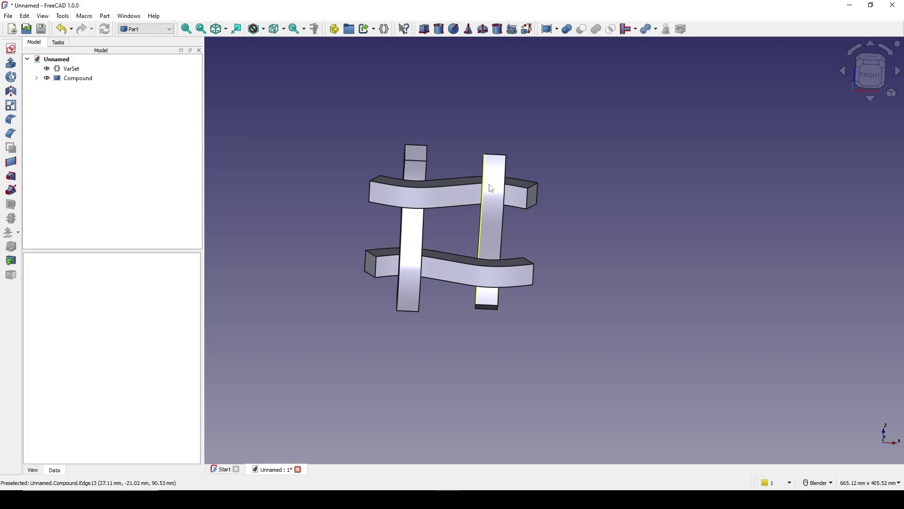
- Create a Draft orthogonal array of the compound with 5 elements in X, 1 in Y and 5 in Z
{"action": "left_click", "coordinate": [144, 30]}
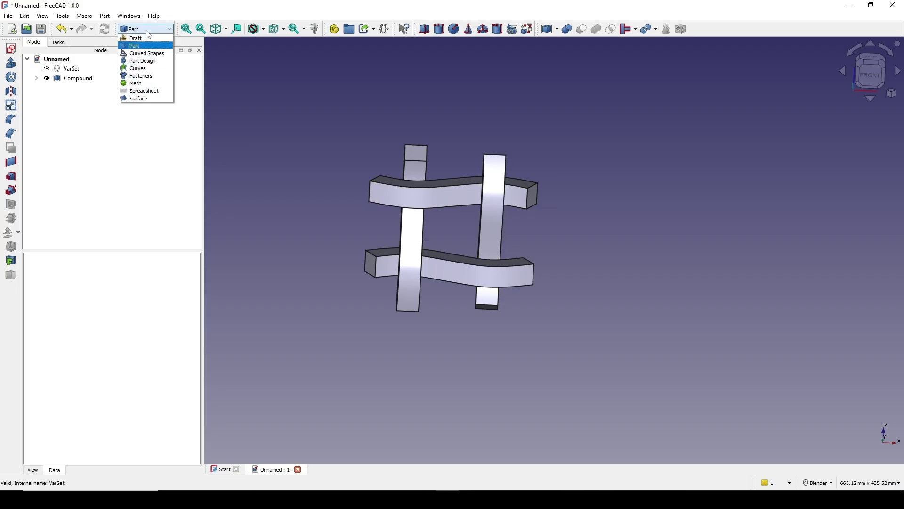
{"action": "left_click", "coordinate": [137, 38]}
{"action": "left_click", "coordinate": [59, 112]}
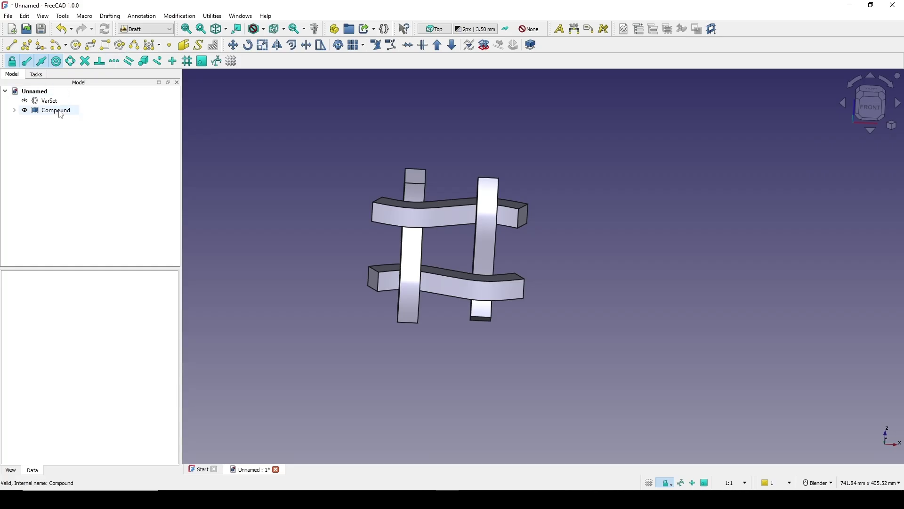
{"action": "left_click", "coordinate": [179, 16]}
{"action": "mouse_move", "coordinate": [208, 114]}
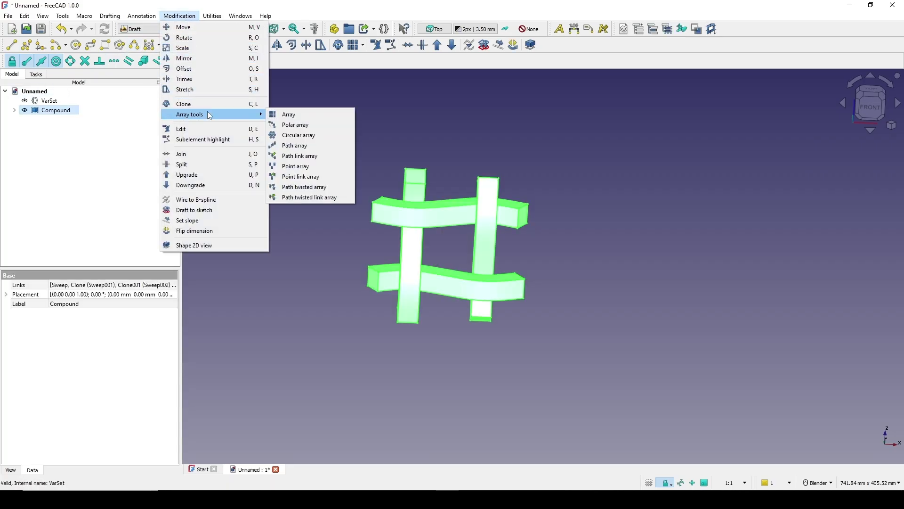
{"action": "left_click", "coordinate": [306, 114]}
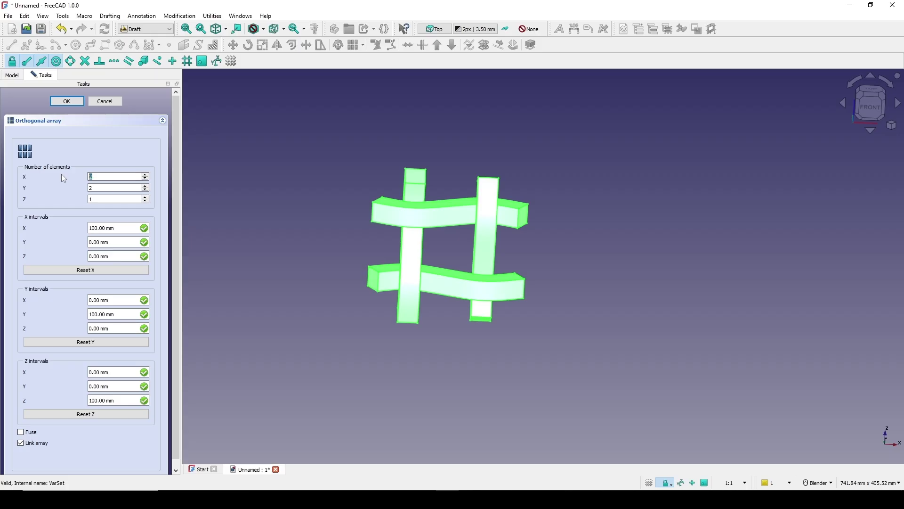
{"action": "type", "text": "5"}
{"action": "double_click", "coordinate": [92, 187]}
{"action": "type", "text": "1"}
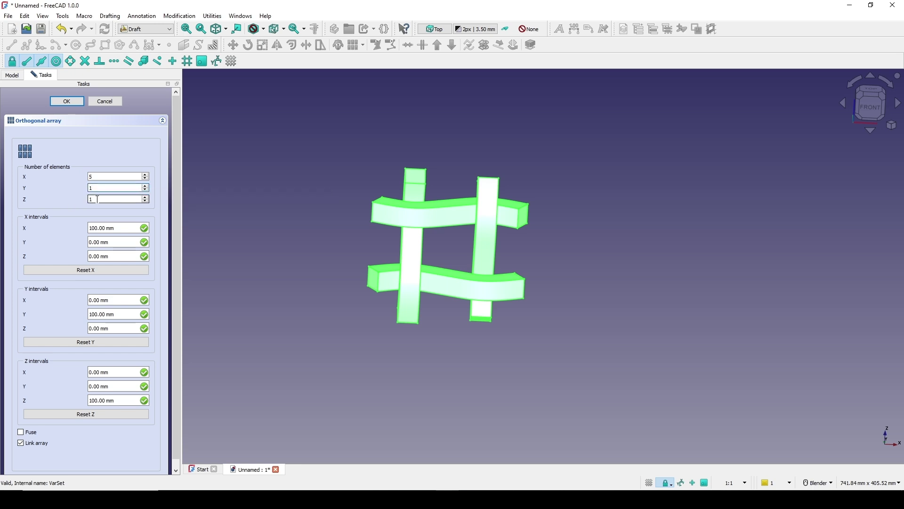
{"action": "left_click_drag", "start_coordinate": [93, 199], "coordinate": [60, 203]}
{"action": "left_click", "coordinate": [65, 101]}
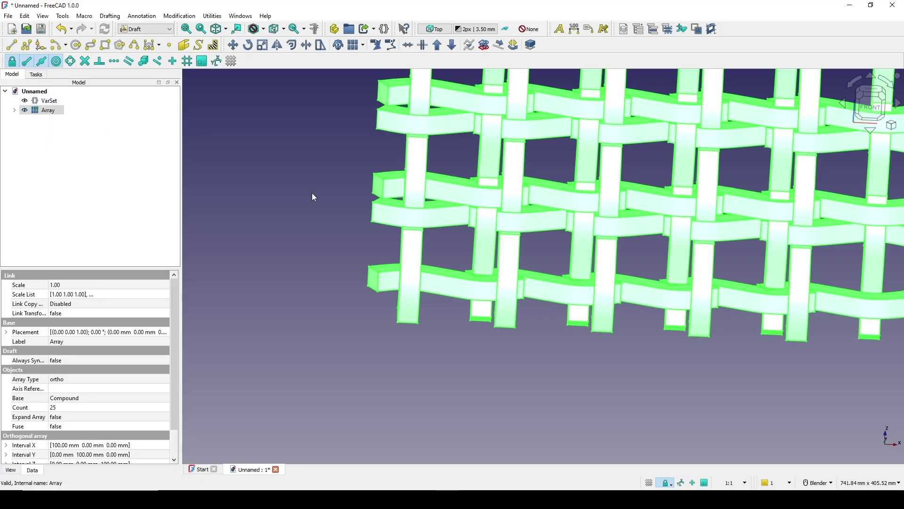
- Examine the spacing and overlaps of the arrayed weave from several angles
{"action": "scroll", "coordinate": [404, 217], "scroll_direction": "down", "scroll_amount": 3}
{"action": "middle_click_drag", "start_coordinate": [471, 215], "coordinate": [623, 243]}
{"action": "middle_click_drag", "start_coordinate": [623, 243], "coordinate": [614, 243]}
{"action": "left_click", "coordinate": [628, 223]}
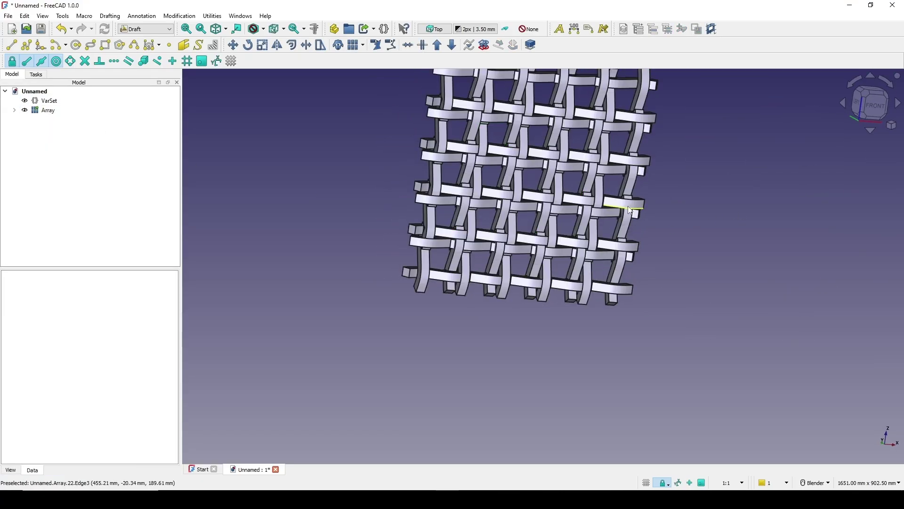
{"action": "middle_click_drag", "start_coordinate": [597, 203], "coordinate": [502, 262]}
{"action": "scroll", "coordinate": [704, 240], "scroll_direction": "up", "scroll_amount": 2}
{"action": "middle_click_drag", "start_coordinate": [502, 318], "coordinate": [471, 306]}
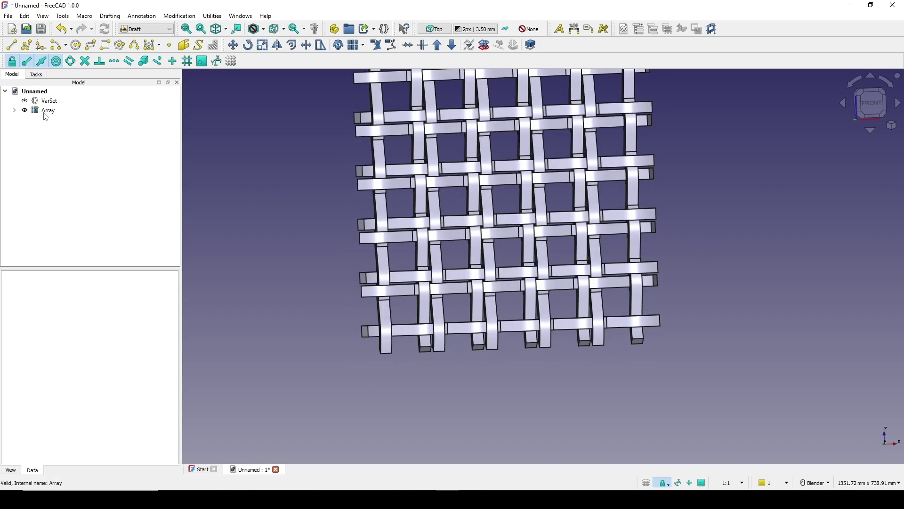
- Drive the x component of the array's Interval X with the expression VarSet.Width
{"action": "left_click", "coordinate": [49, 111]}
{"action": "scroll", "coordinate": [147, 358], "scroll_direction": "down", "scroll_amount": 2}
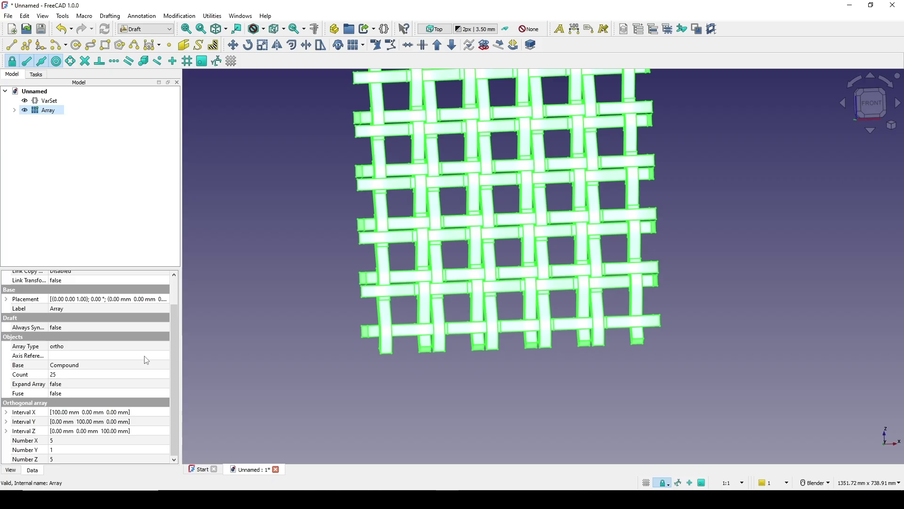
{"action": "left_click", "coordinate": [5, 413]}
{"action": "scroll", "coordinate": [21, 414], "scroll_direction": "down", "scroll_amount": 1}
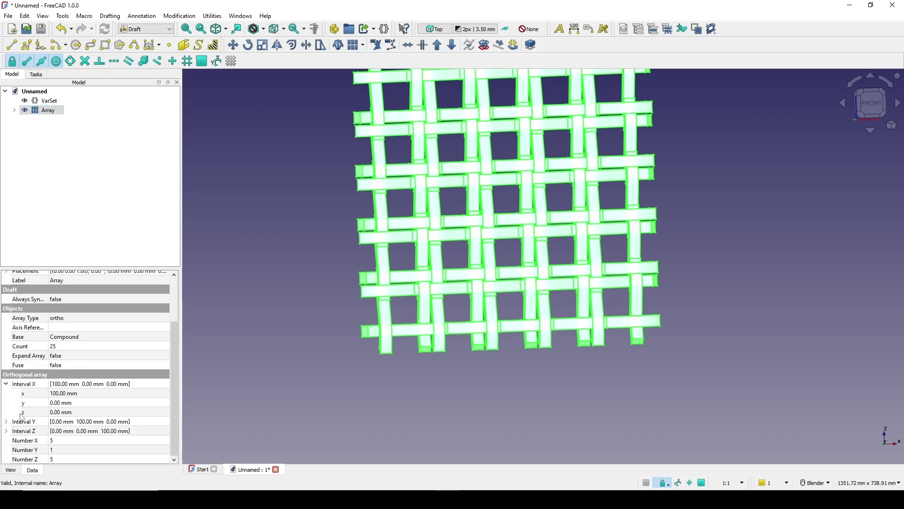
{"action": "left_click", "coordinate": [31, 394]}
{"action": "left_click", "coordinate": [77, 395]}
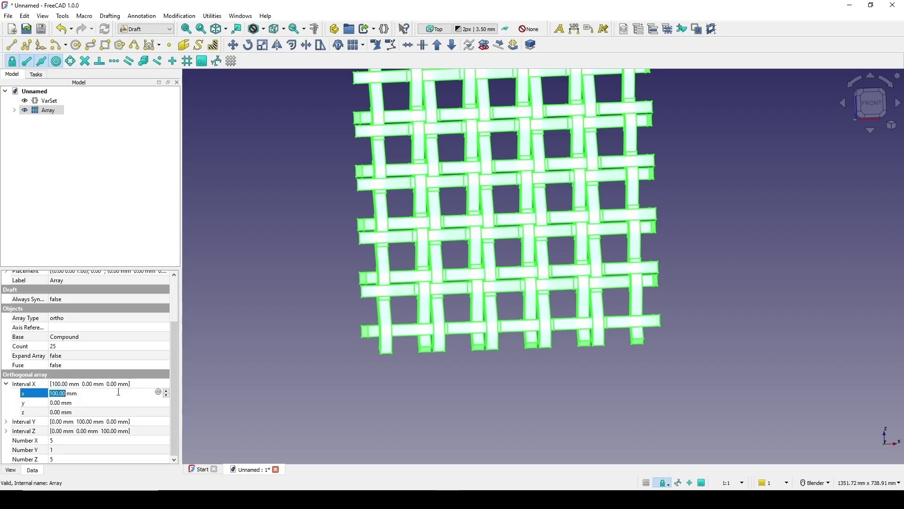
{"action": "left_click", "coordinate": [159, 393]}
{"action": "left_click_drag", "start_coordinate": [141, 377], "coordinate": [306, 296]}
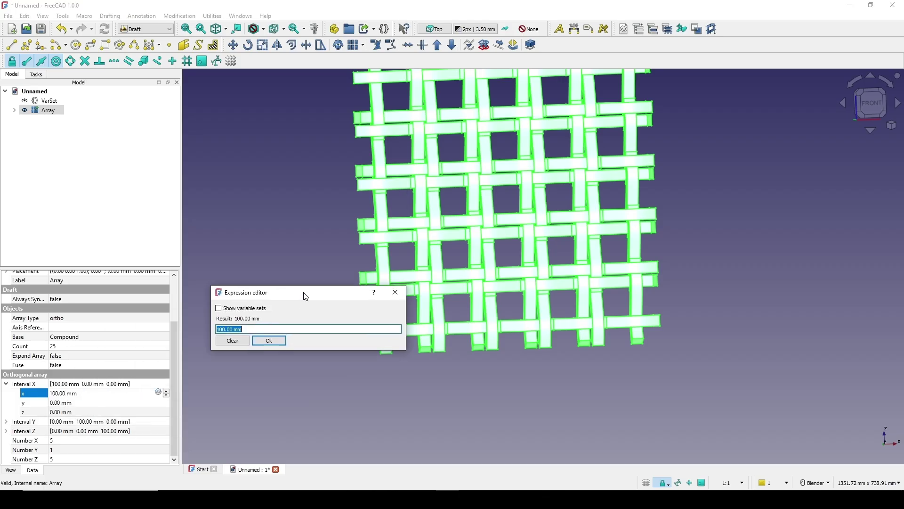
{"action": "type", "text": "var"}
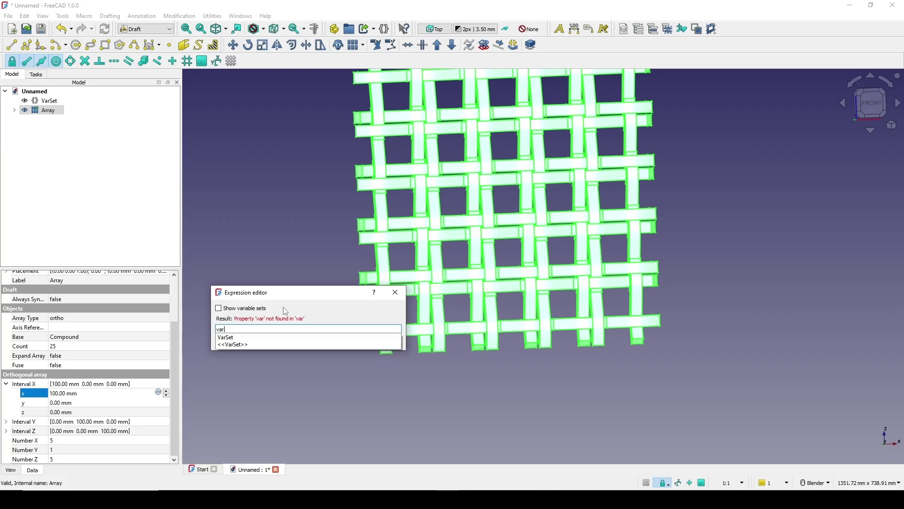
{"action": "left_click", "coordinate": [236, 338]}
{"action": "left_click", "coordinate": [226, 337]}
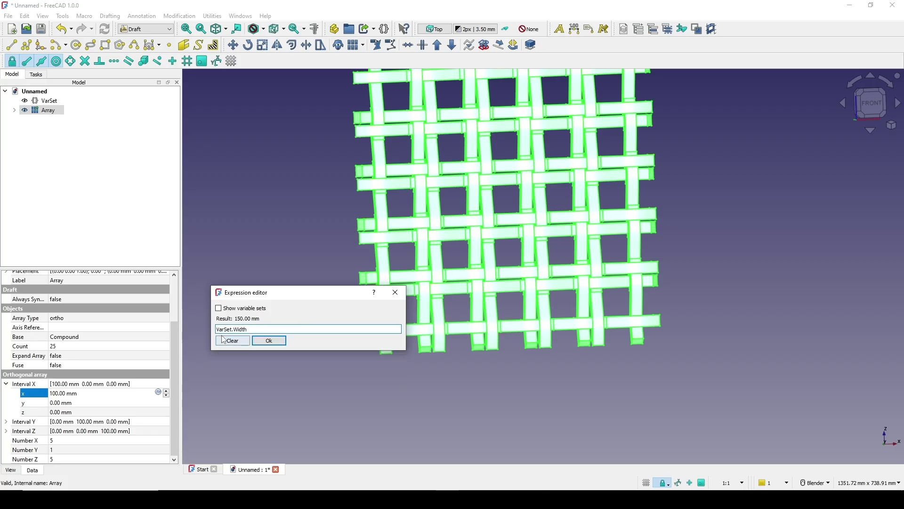
{"action": "left_click_drag", "start_coordinate": [262, 329], "coordinate": [214, 329]}
{"action": "key", "text": "ctrl+c"}
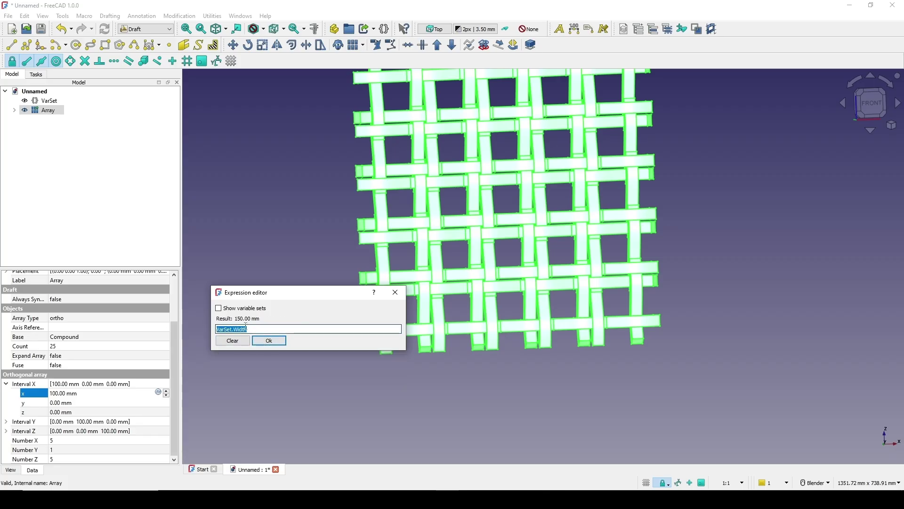
{"action": "left_click", "coordinate": [269, 341]}
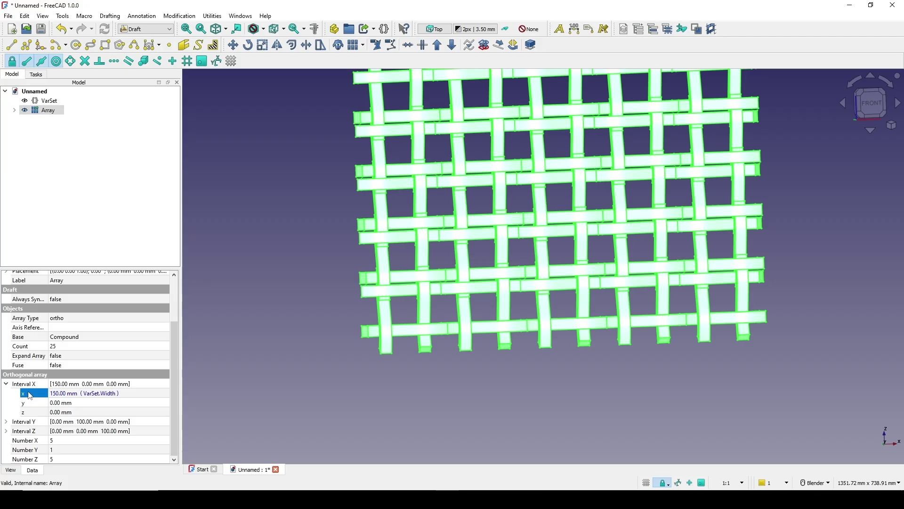
- Drive the z component of the array's Interval Z with the same VarSet.Width expression
{"action": "left_click", "coordinate": [6, 431]}
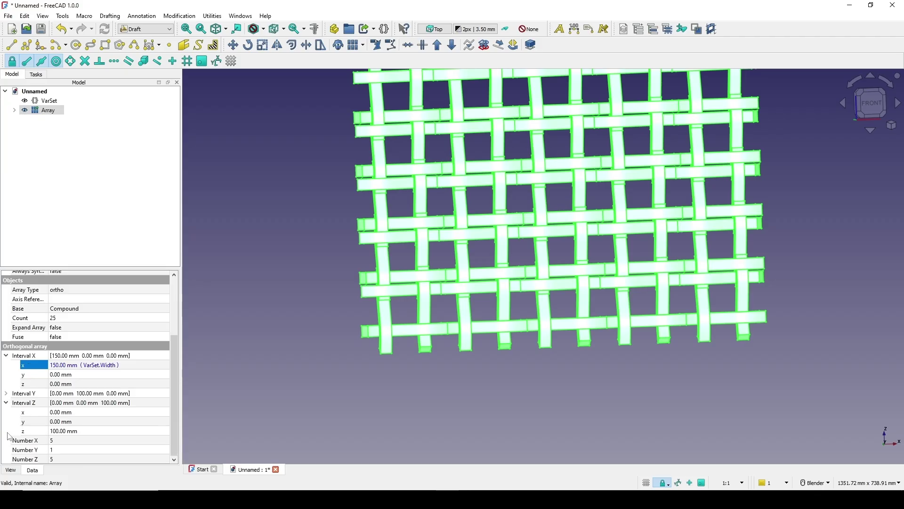
{"action": "left_click", "coordinate": [68, 432]}
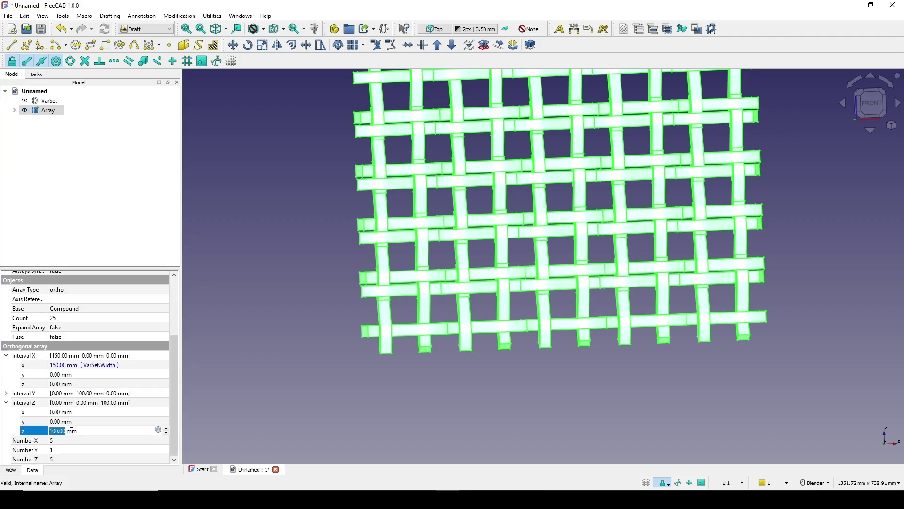
{"action": "left_click", "coordinate": [159, 429]}
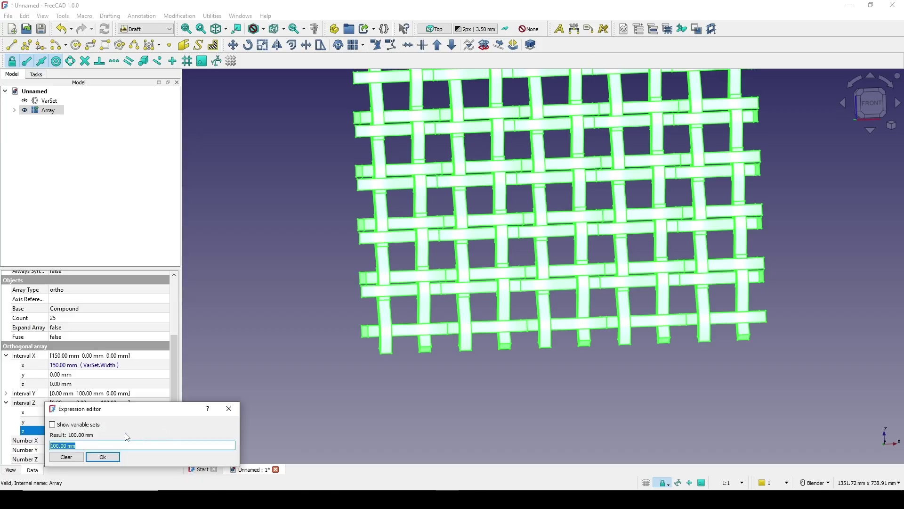
{"action": "key", "text": "ctrl+v"}
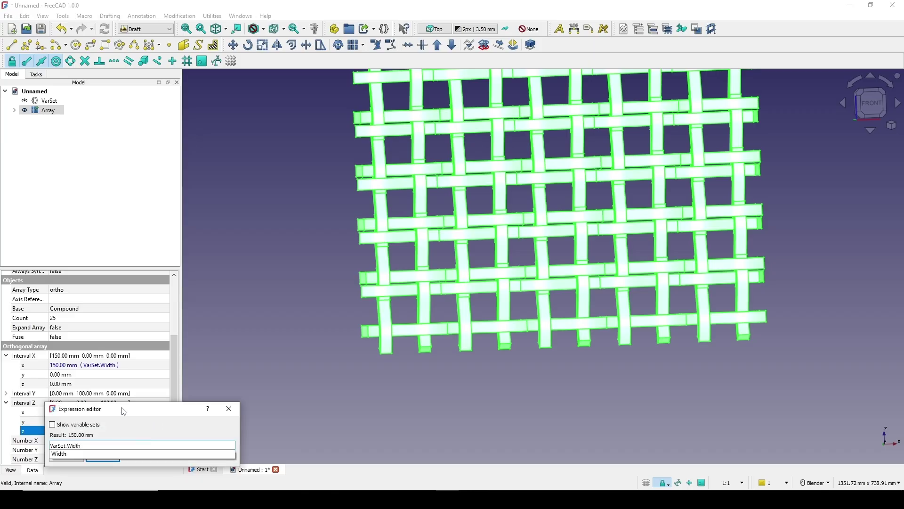
{"action": "left_click", "coordinate": [103, 457]}
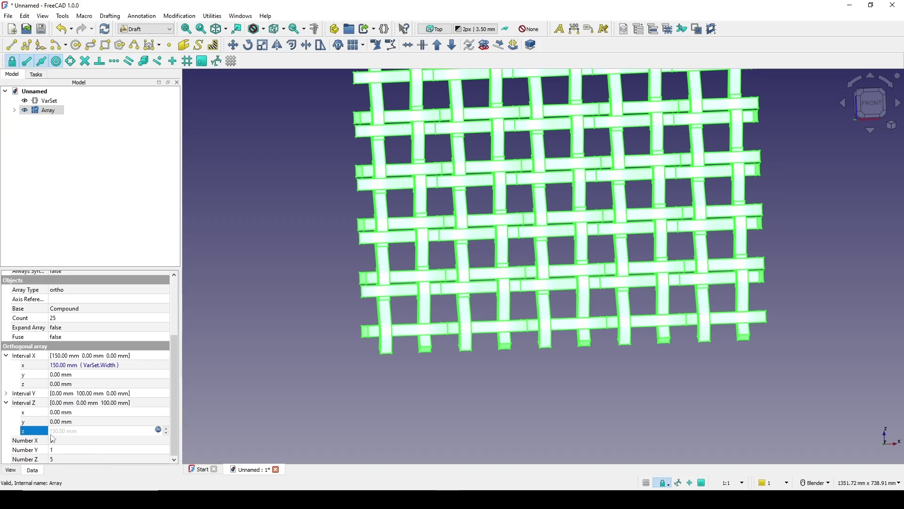
- Examine the re-spaced weave from several angles and check the array's Number X and Number Z properties
{"action": "scroll", "coordinate": [454, 301], "scroll_direction": "down", "scroll_amount": 4}
{"action": "middle_click_drag", "start_coordinate": [498, 251], "coordinate": [525, 234], "text": "shift"}
{"action": "scroll", "coordinate": [525, 235], "scroll_direction": "up", "scroll_amount": 2}
{"action": "middle_click_drag", "start_coordinate": [567, 279], "coordinate": [577, 378]}
{"action": "middle_click_drag", "start_coordinate": [576, 378], "coordinate": [642, 298], "text": "shift"}
{"action": "scroll", "coordinate": [642, 298], "scroll_direction": "up", "scroll_amount": 1}
{"action": "mouse_move", "coordinate": [643, 298]}
{"action": "middle_mouse_down"}
{"action": "mouse_move", "coordinate": [612, 329]}
{"action": "mouse_move", "coordinate": [596, 272]}
{"action": "mouse_move", "coordinate": [631, 292]}
{"action": "middle_mouse_up"}
{"action": "middle_click_drag", "start_coordinate": [774, 295], "coordinate": [665, 249]}
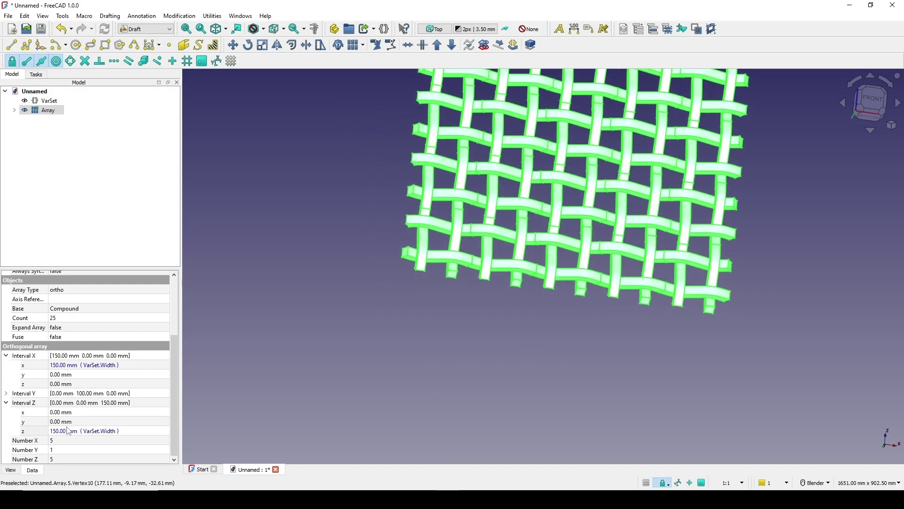
{"action": "left_click", "coordinate": [32, 442]}
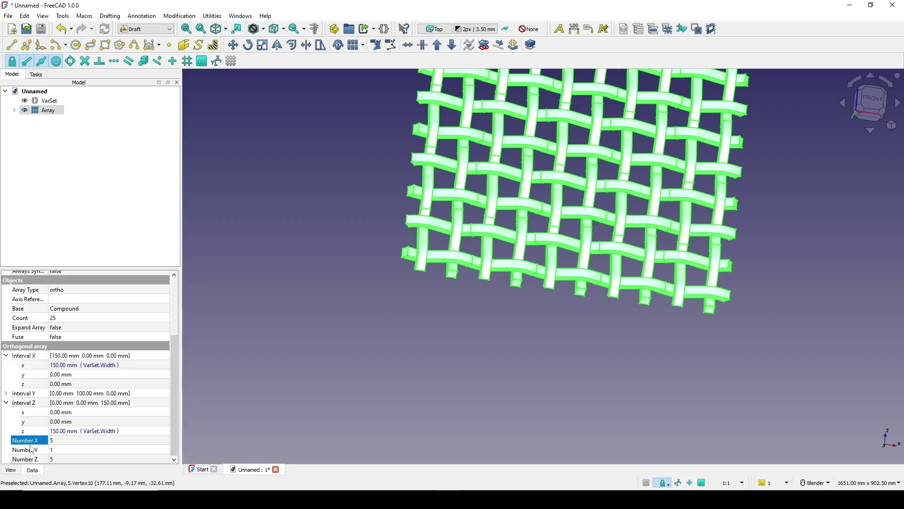
{"action": "left_click", "coordinate": [32, 460]}
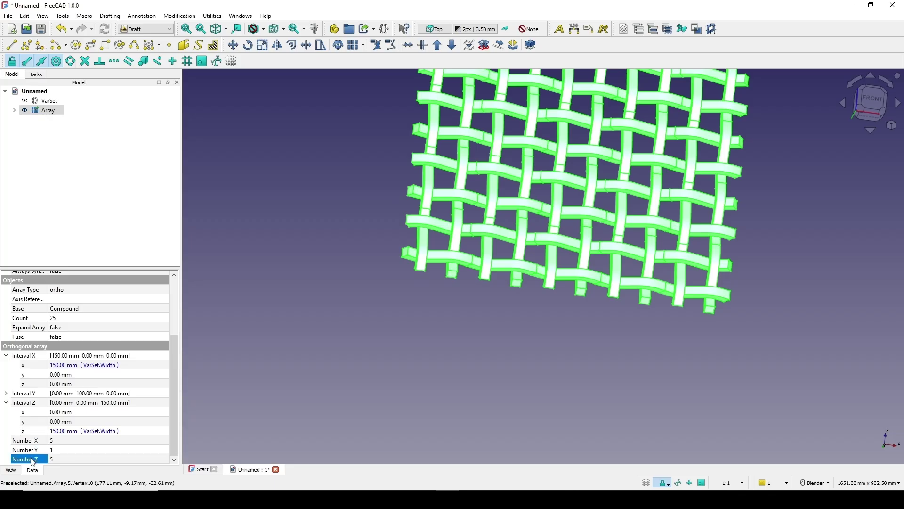
{"action": "left_click", "coordinate": [33, 441]}
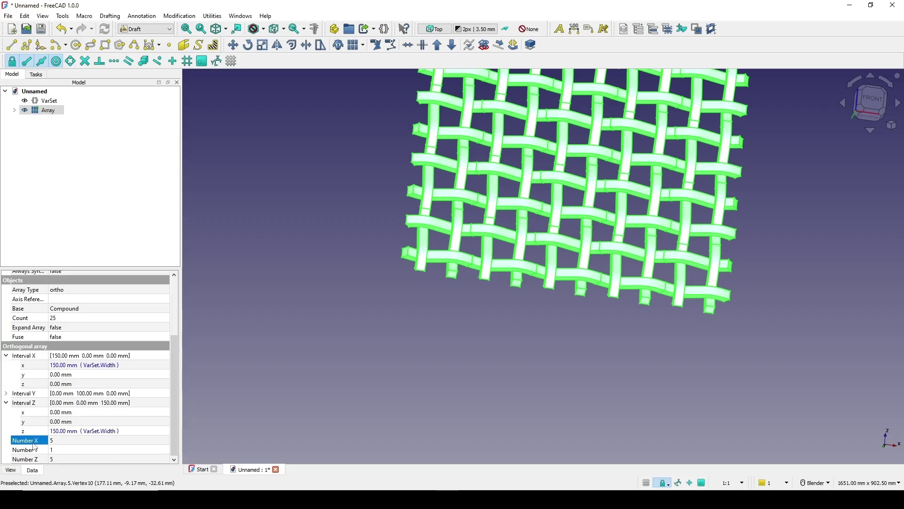
{"action": "middle_click_drag", "start_coordinate": [589, 142], "coordinate": [521, 255], "text": "shift"}
{"action": "middle_click_drag", "start_coordinate": [522, 255], "coordinate": [531, 277]}
{"action": "left_click", "coordinate": [726, 225]}
{"action": "middle_click_drag", "start_coordinate": [727, 226], "coordinate": [736, 218], "text": "shift"}
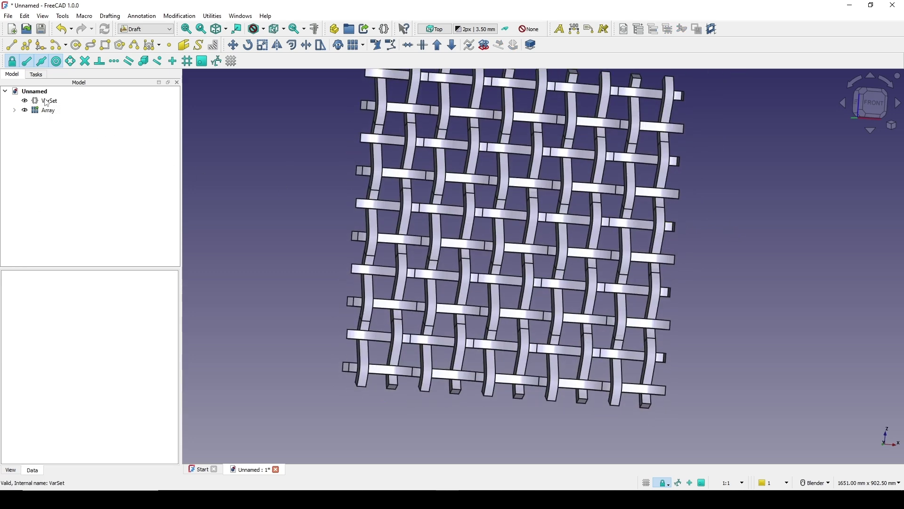
- Add an App::PropertyInteger property named NumX with value 5 to the VarSet's Base group, with the option to add another
{"action": "double_click", "coordinate": [47, 100]}
{"action": "left_click_drag", "start_coordinate": [430, 194], "coordinate": [351, 189]}
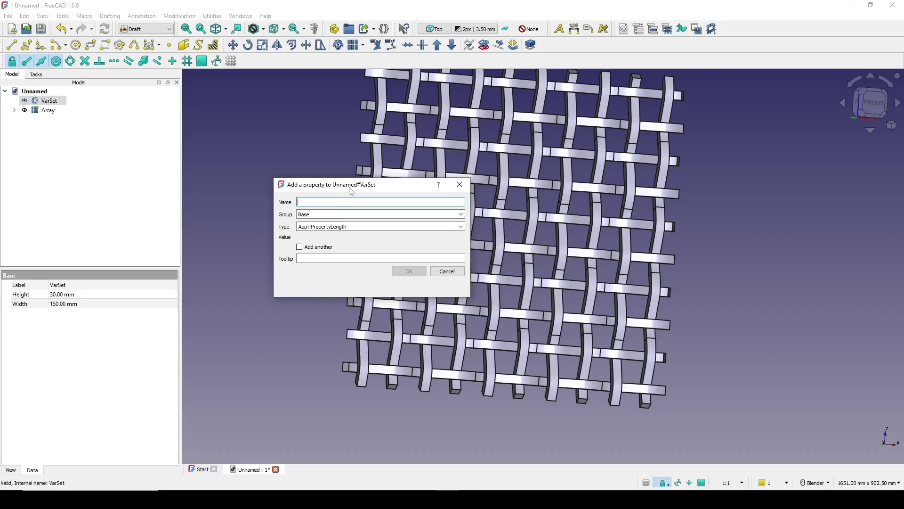
{"action": "left_click", "coordinate": [319, 203]}
{"action": "left_click", "coordinate": [461, 228]}
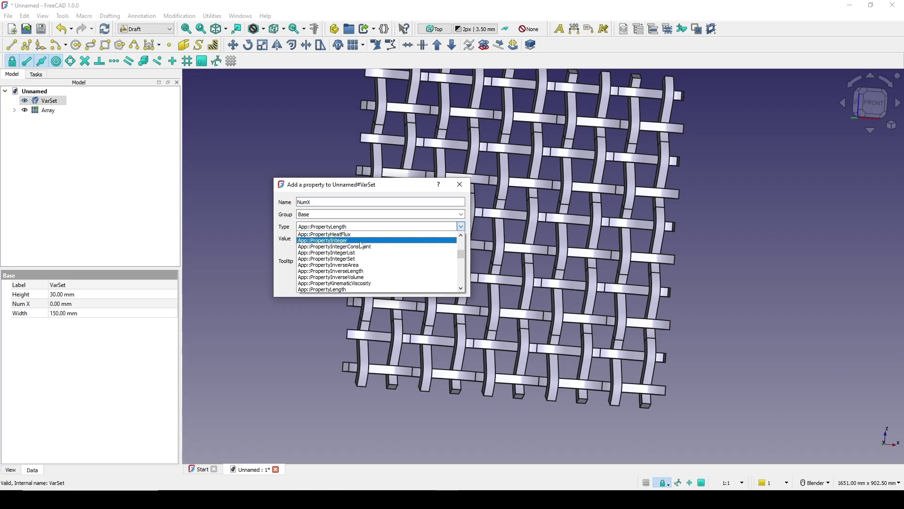
{"action": "left_click", "coordinate": [355, 241]}
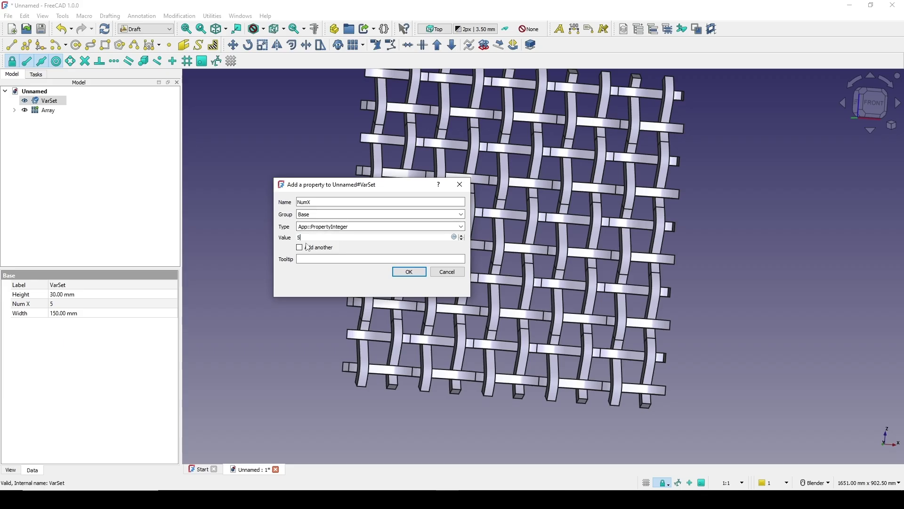
{"action": "left_click", "coordinate": [309, 247]}
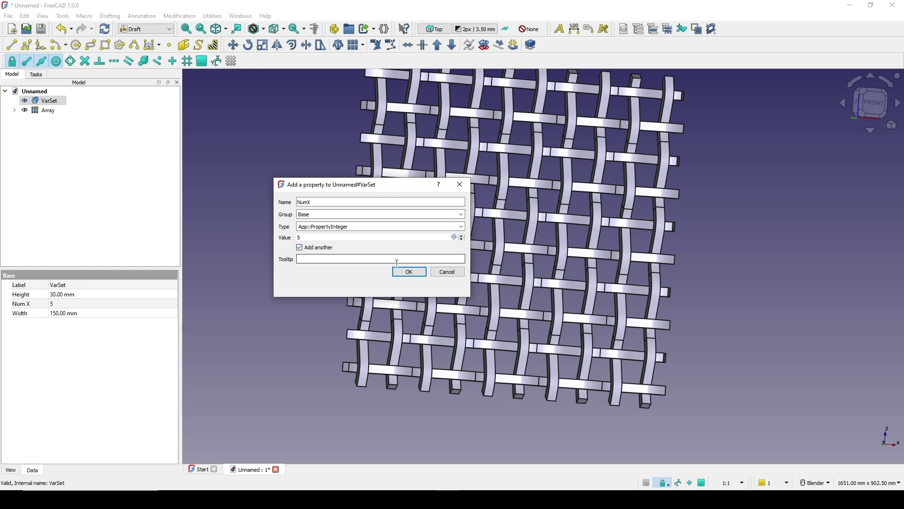
{"action": "left_click", "coordinate": [408, 271]}
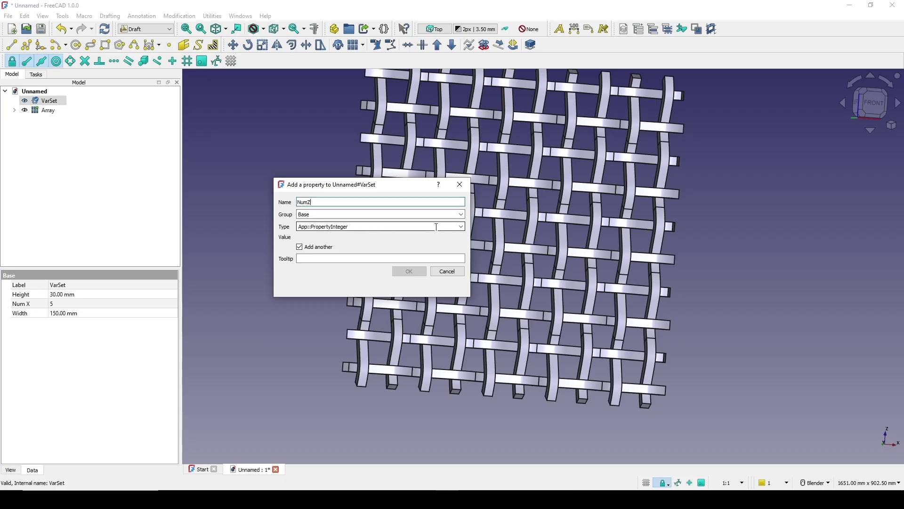
- Add a second integer property named NumZ with value 5 to the VarSet and finish adding properties
{"action": "left_click", "coordinate": [323, 214]}
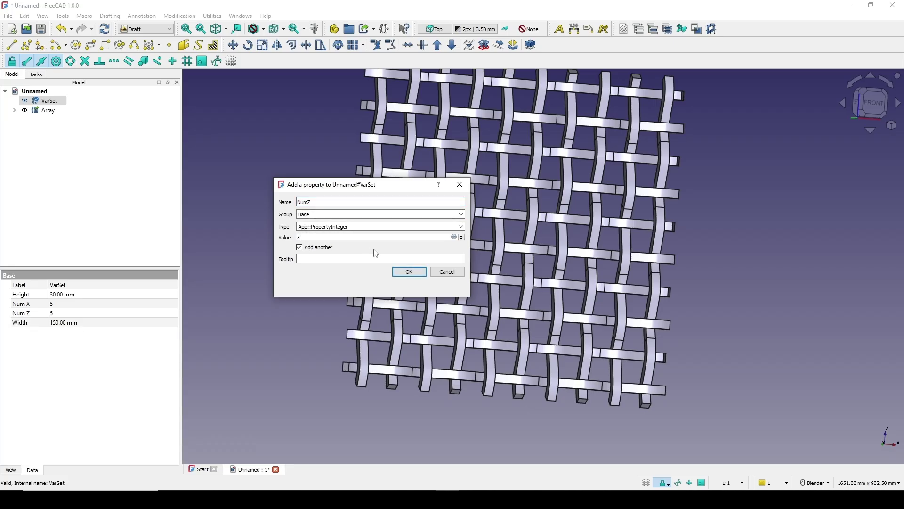
{"action": "left_click", "coordinate": [418, 272]}
{"action": "left_click", "coordinate": [447, 272]}
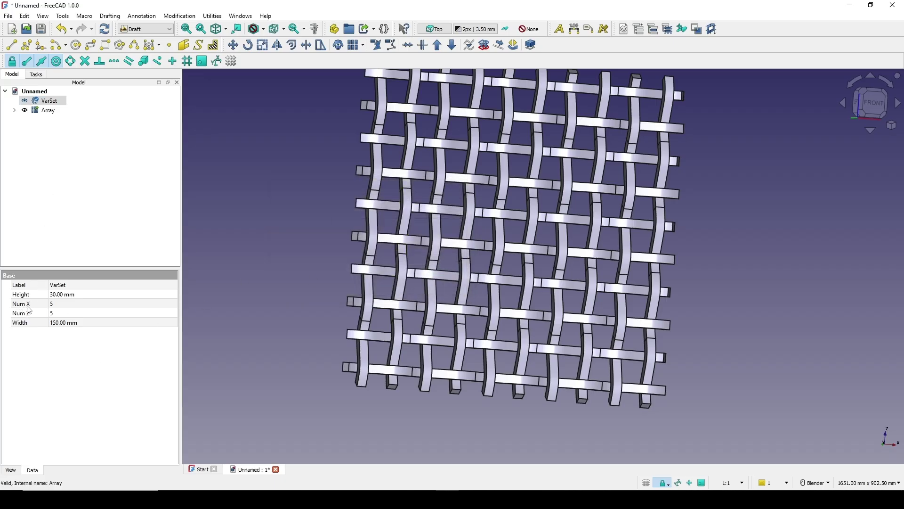
- Drive the array's Number X with the expression VarSet.NumX
{"action": "scroll", "coordinate": [490, 205], "scroll_direction": "down", "scroll_amount": 2}
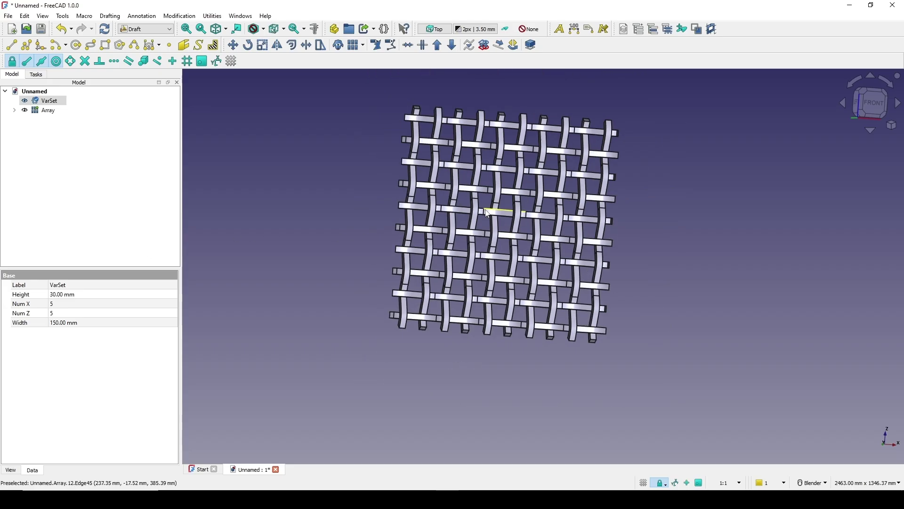
{"action": "left_click", "coordinate": [52, 113]}
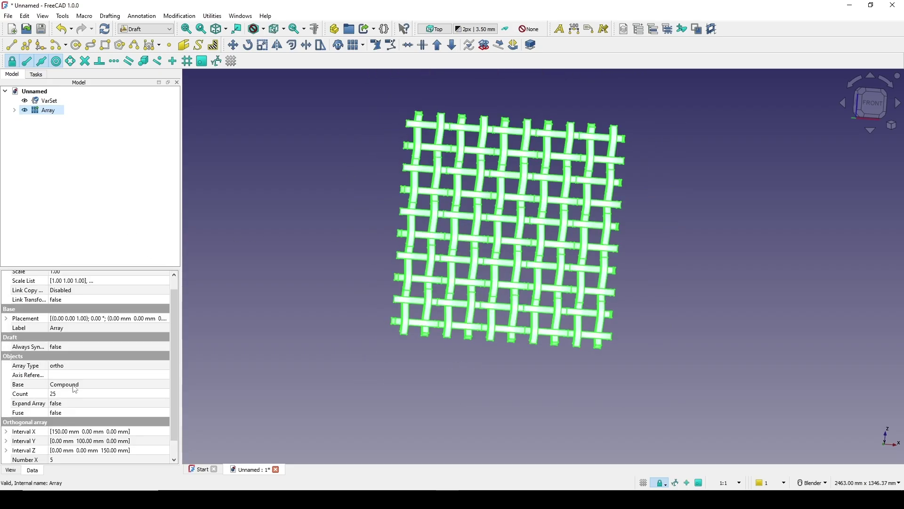
{"action": "scroll", "coordinate": [82, 395], "scroll_direction": "down", "scroll_amount": 1}
{"action": "left_click", "coordinate": [29, 440]}
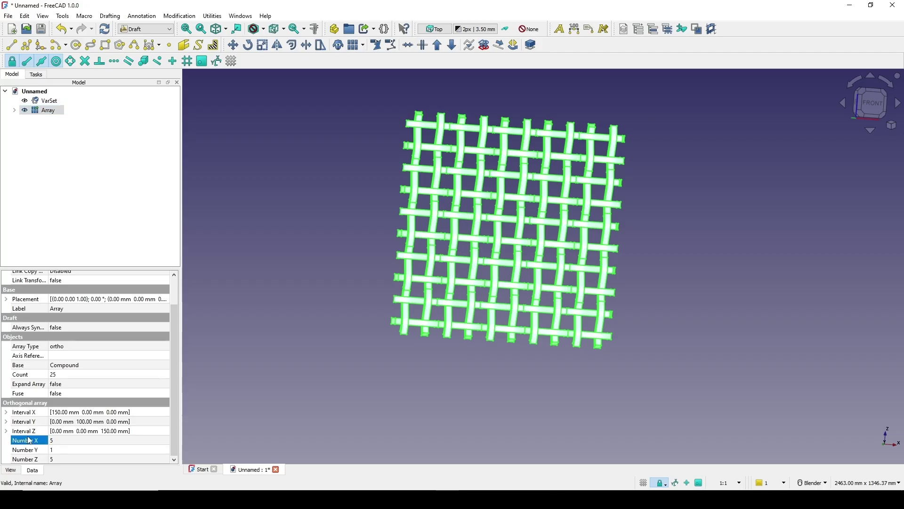
{"action": "left_click", "coordinate": [65, 443]}
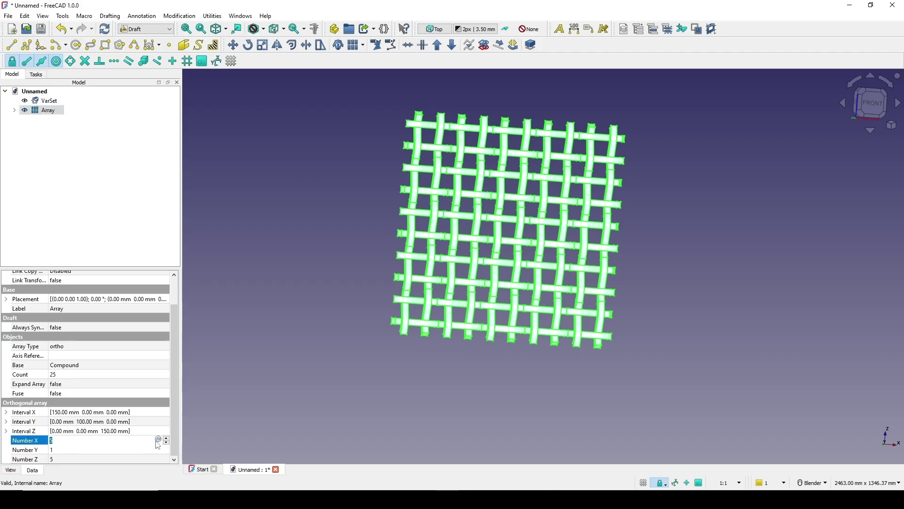
{"action": "left_click", "coordinate": [158, 440]}
{"action": "left_click_drag", "start_coordinate": [134, 419], "coordinate": [324, 248]}
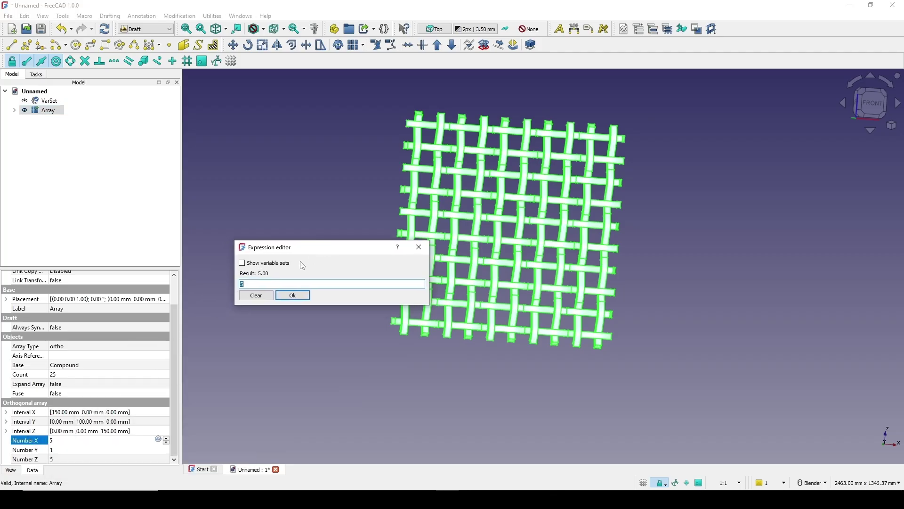
{"action": "type", "text": "VarSet."}
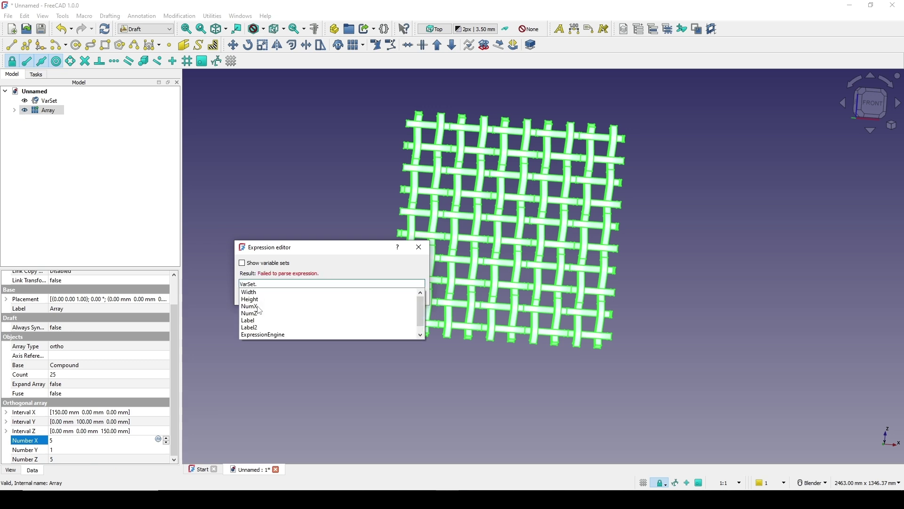
{"action": "left_click", "coordinate": [257, 306]}
{"action": "left_click", "coordinate": [295, 297]}
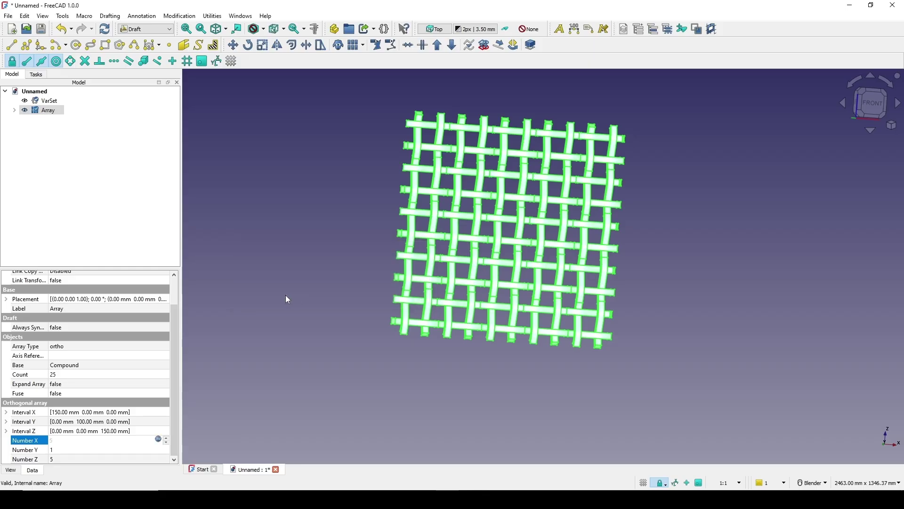
{"action": "left_click", "coordinate": [105, 225]}
- Drive the array's Number Z with the expression VarSet.NumZ
{"action": "left_click", "coordinate": [46, 111]}
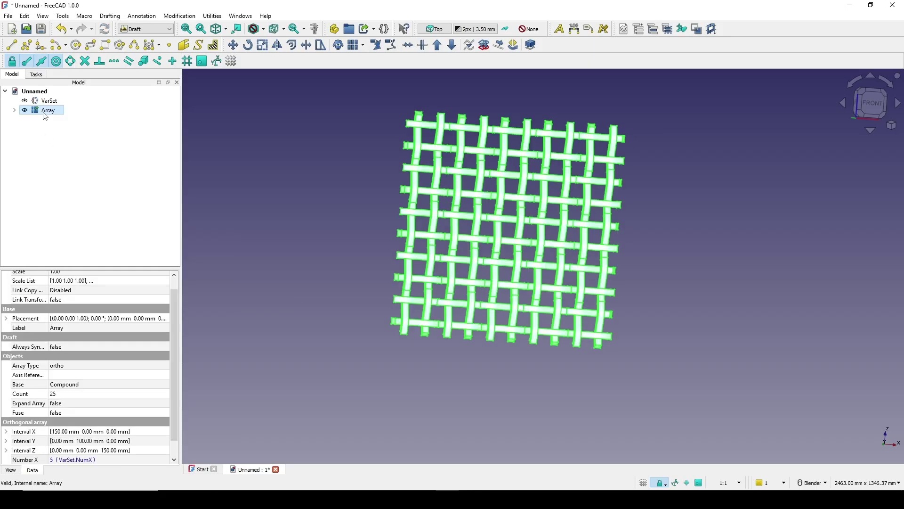
{"action": "scroll", "coordinate": [68, 431], "scroll_direction": "down", "scroll_amount": 2}
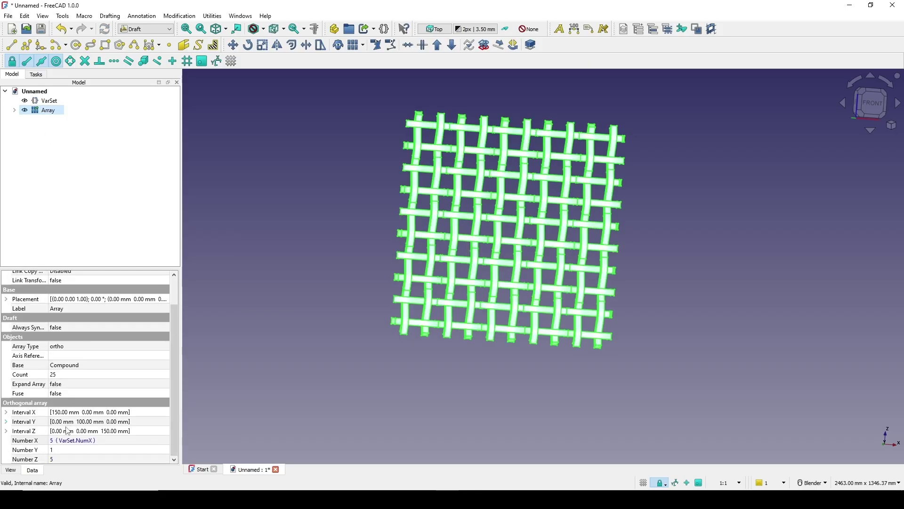
{"action": "left_click", "coordinate": [29, 459]}
{"action": "left_click", "coordinate": [70, 459]}
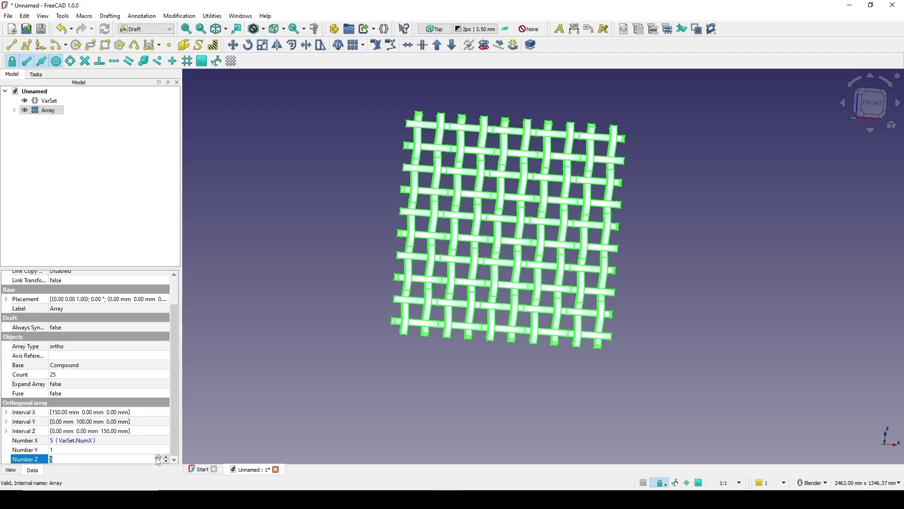
{"action": "left_click", "coordinate": [158, 458]}
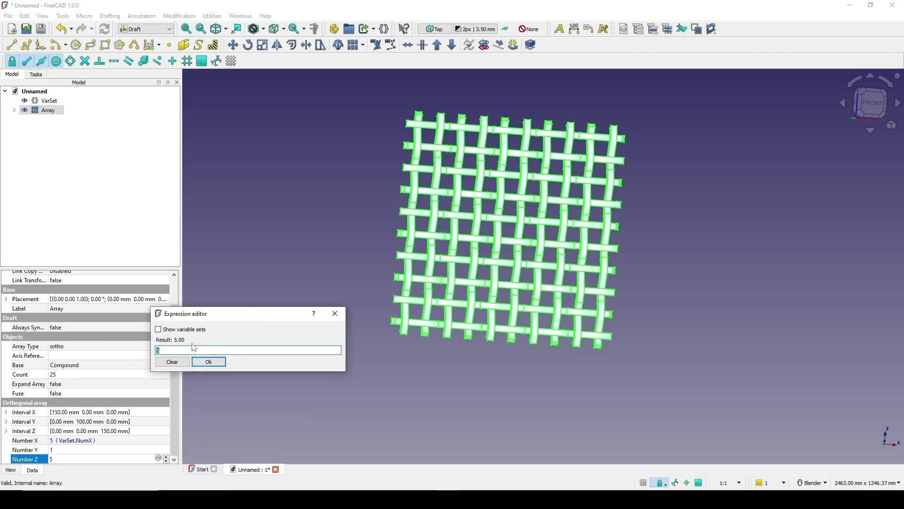
{"action": "type", "text": "VarSet."}
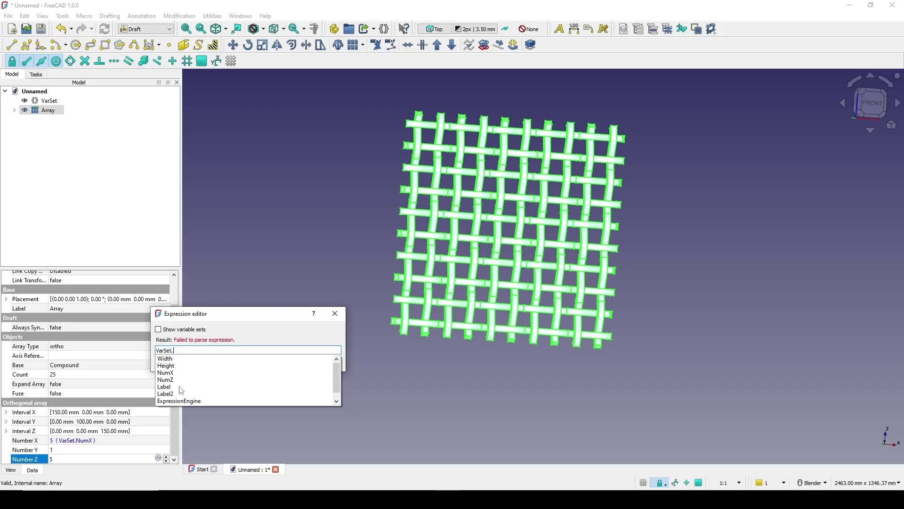
{"action": "left_click", "coordinate": [177, 381]}
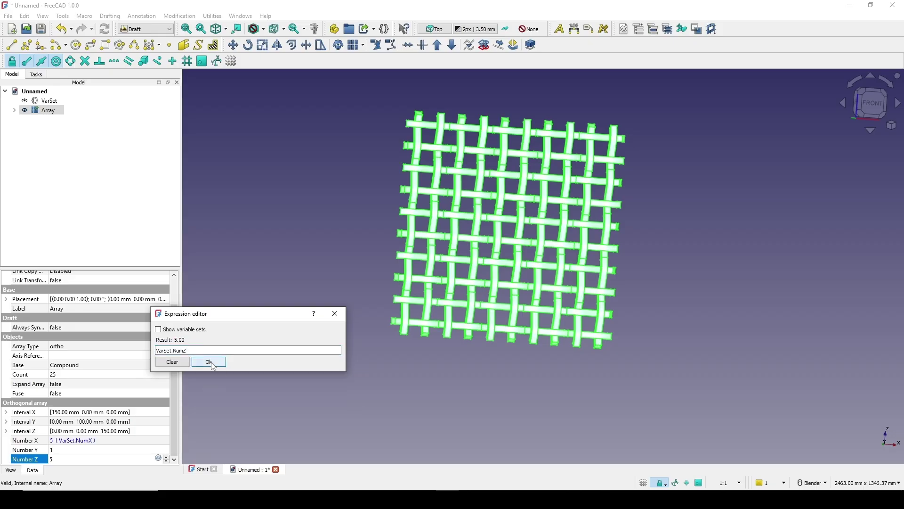
{"action": "left_click", "coordinate": [211, 362]}
- Set the VarSet's Width to 300 mm
{"action": "scroll", "coordinate": [540, 245], "scroll_direction": "up", "scroll_amount": 3}
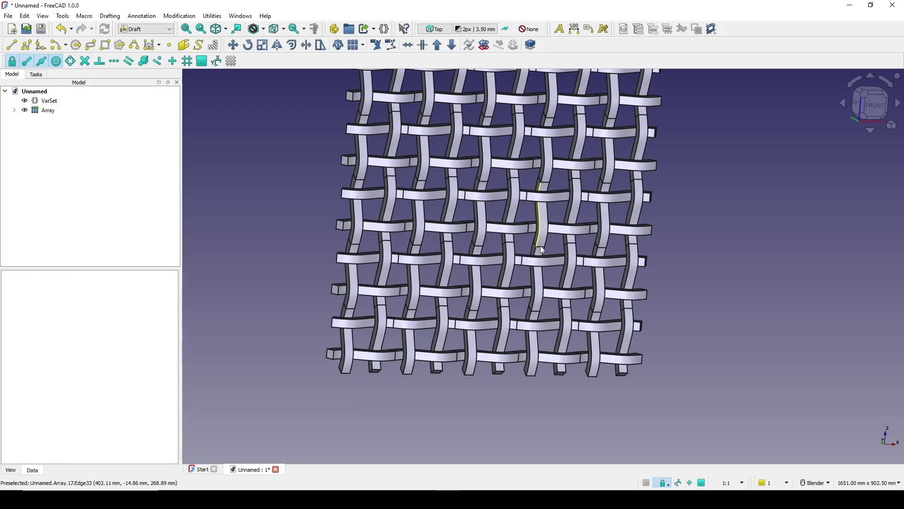
{"action": "left_click", "coordinate": [43, 102]}
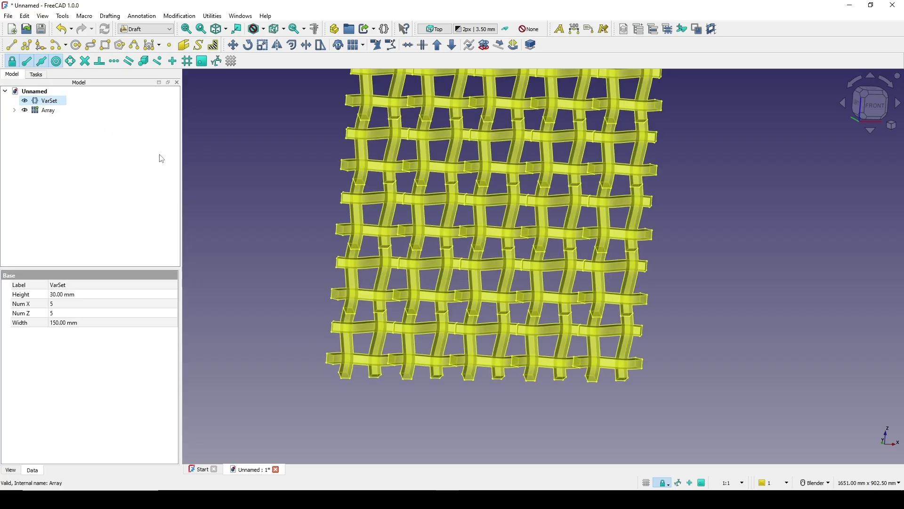
{"action": "middle_click_drag", "start_coordinate": [594, 212], "coordinate": [596, 243], "text": "shift"}
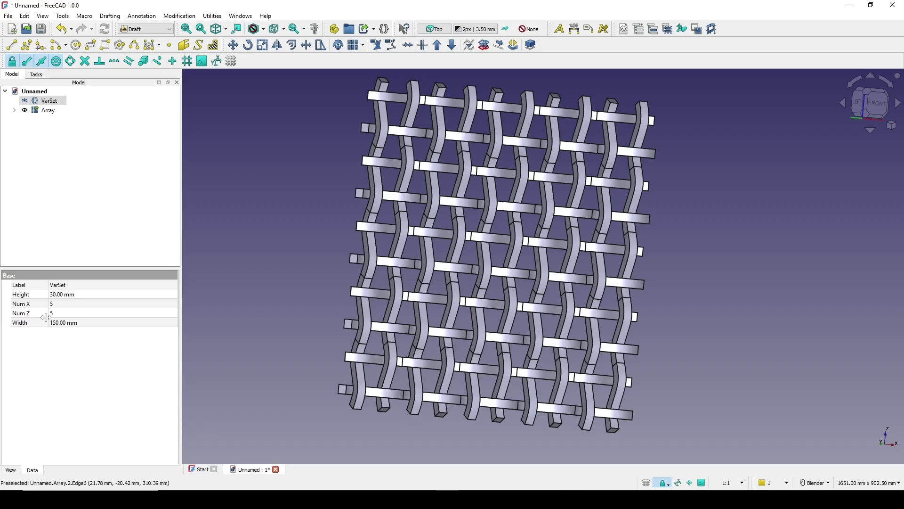
{"action": "left_click", "coordinate": [73, 322]}
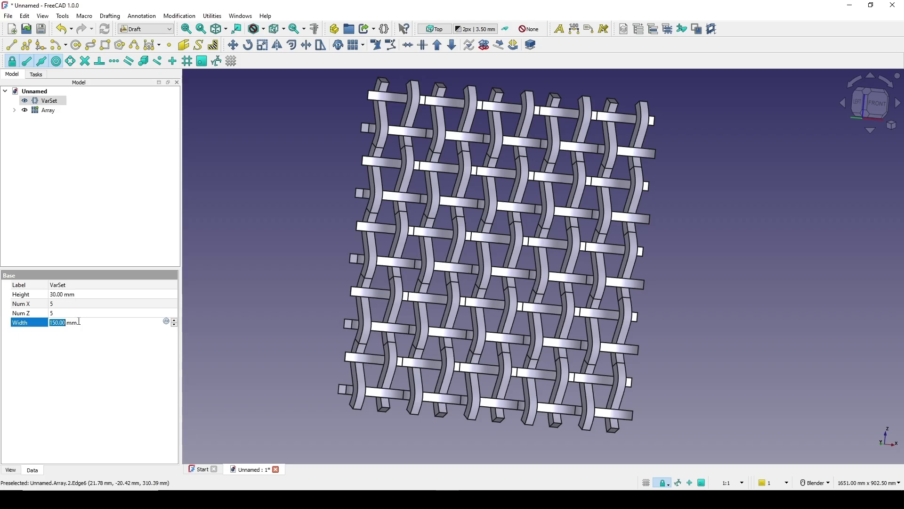
{"action": "key", "text": "Return"}
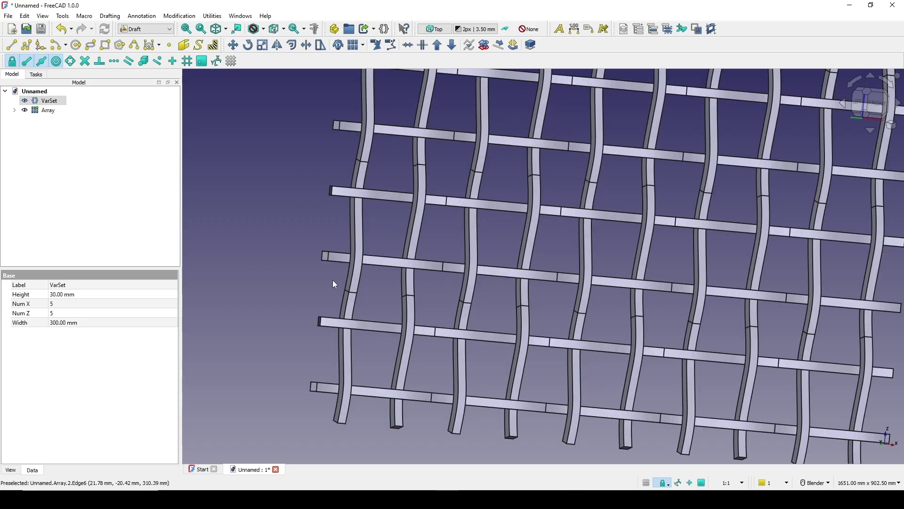
- Examine the widened weave from several angles, both close up and as a whole
{"action": "scroll", "coordinate": [407, 260], "scroll_direction": "down", "scroll_amount": 5}
{"action": "middle_click_drag", "start_coordinate": [488, 171], "coordinate": [508, 222]}
{"action": "scroll", "coordinate": [512, 229], "scroll_direction": "up", "scroll_amount": 1}
{"action": "middle_click_drag", "start_coordinate": [561, 245], "coordinate": [580, 236], "text": "shift"}
{"action": "middle_click_drag", "start_coordinate": [532, 279], "coordinate": [592, 295]}
{"action": "scroll", "coordinate": [591, 296], "scroll_direction": "up", "scroll_amount": 1}
{"action": "scroll", "coordinate": [591, 296], "scroll_direction": "up", "scroll_amount": 1}
{"action": "middle_click_drag", "start_coordinate": [698, 297], "coordinate": [739, 264], "text": "shift"}
{"action": "scroll", "coordinate": [542, 301], "scroll_direction": "down", "scroll_amount": 1}
{"action": "middle_click_drag", "start_coordinate": [533, 292], "coordinate": [512, 280], "text": "shift"}
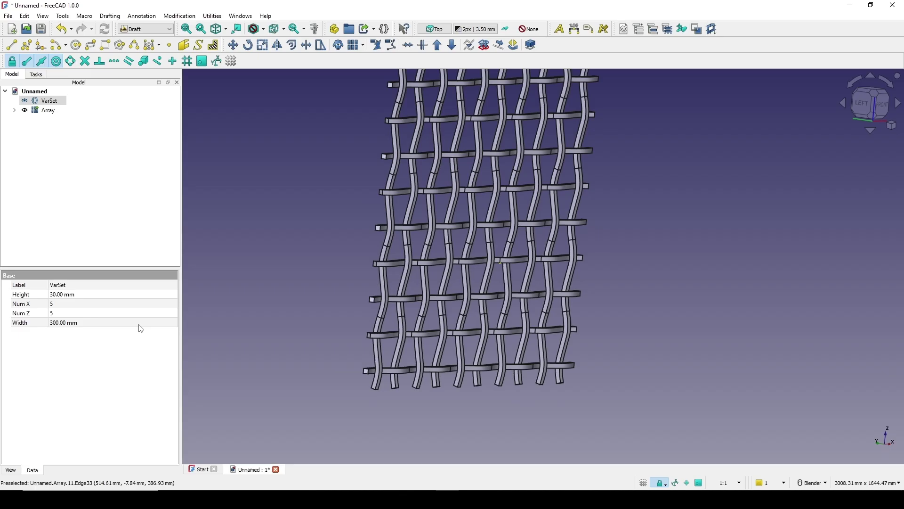
- Raise the VarSet's Height first to 40 mm and again to 45 mm, checking the depth of the weave
{"action": "left_click", "coordinate": [73, 295]}
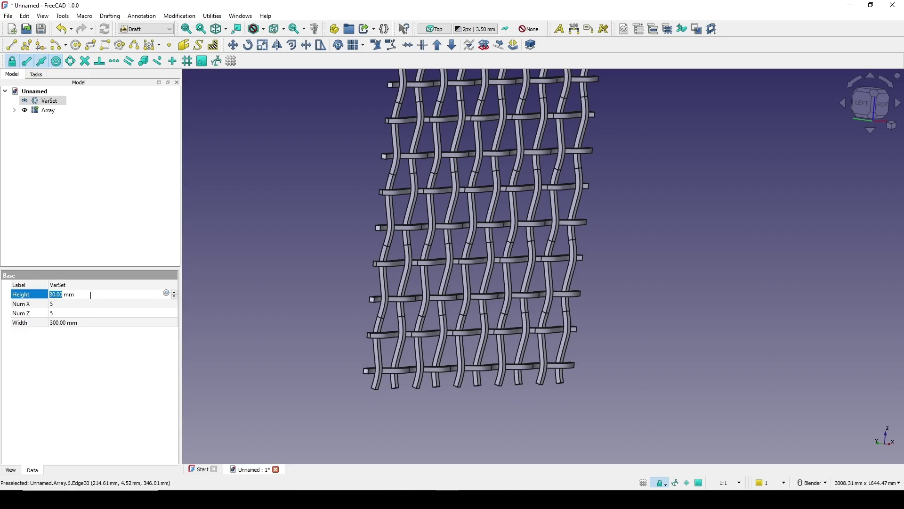
{"action": "type", "text": "40"}
{"action": "key", "text": "Return"}
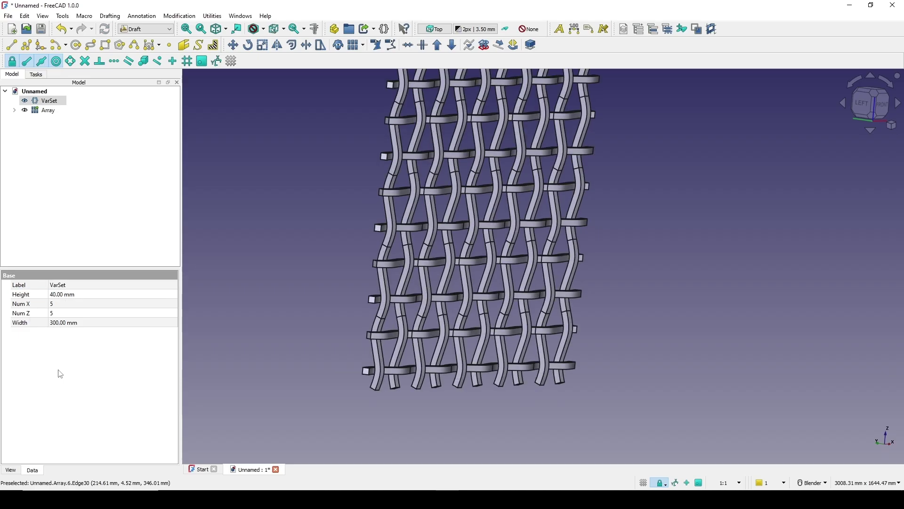
{"action": "left_click", "coordinate": [62, 295]}
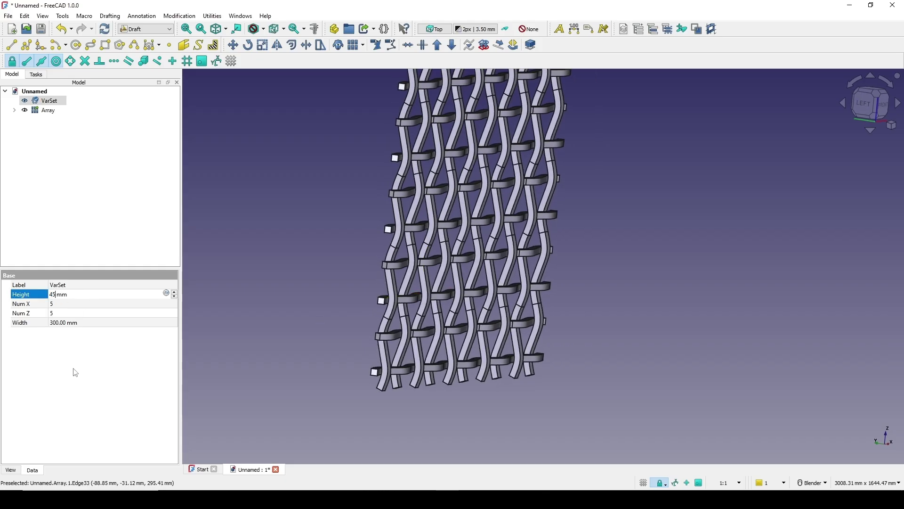
{"action": "key", "text": "Return"}
{"action": "middle_click_drag", "start_coordinate": [447, 234], "coordinate": [427, 205]}
{"action": "scroll", "coordinate": [397, 227], "scroll_direction": "down", "scroll_amount": 4}
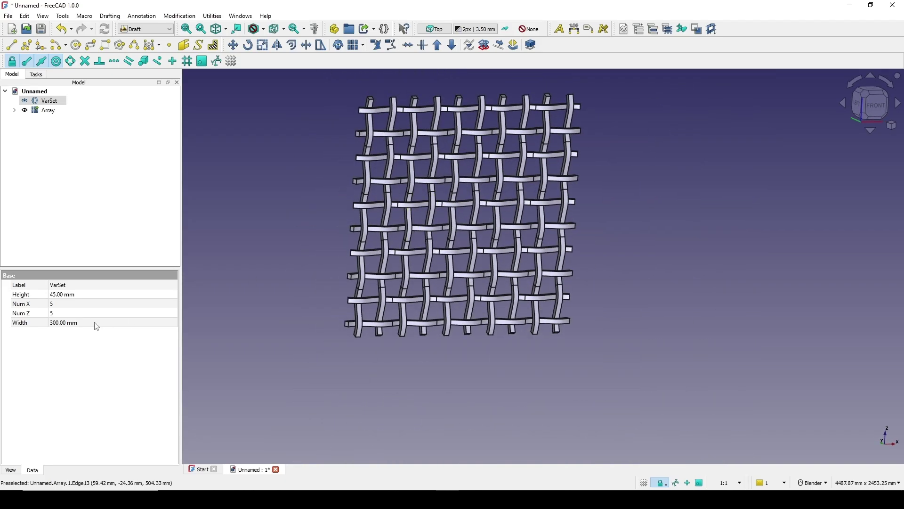
- Set the VarSet's Num Z to 8 and Num X to 10 to enlarge the mesh
{"action": "left_click", "coordinate": [76, 312]}
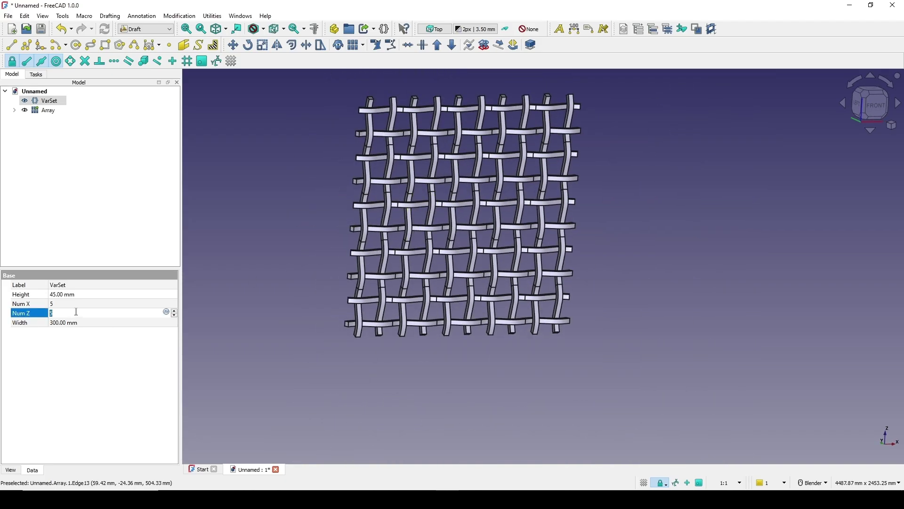
{"action": "type", "text": "8"}
{"action": "key", "text": "Return"}
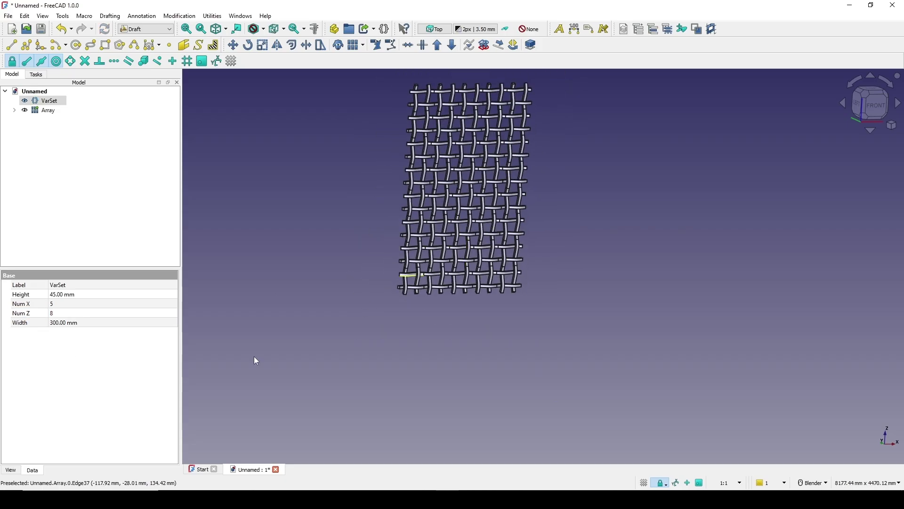
{"action": "left_click", "coordinate": [73, 304]}
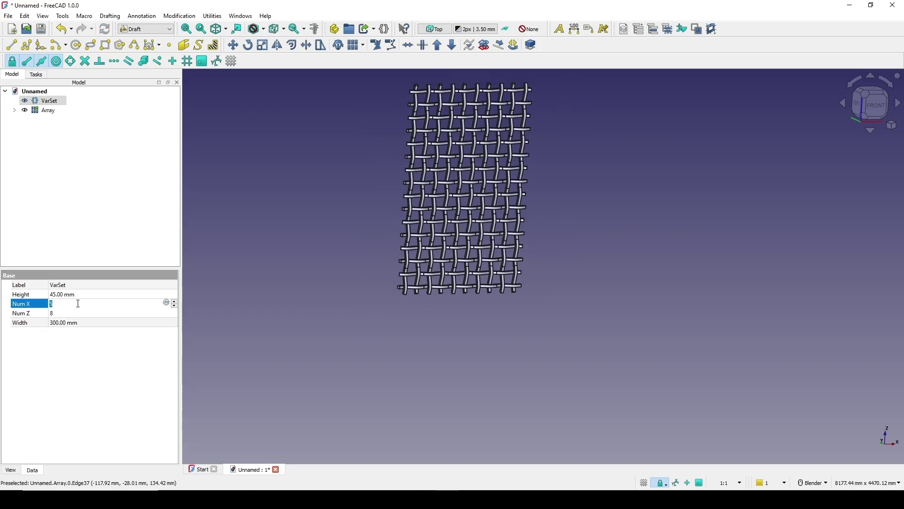
{"action": "type", "text": "10"}
{"action": "key", "text": "Return"}
{"action": "scroll", "coordinate": [518, 235], "scroll_direction": "up", "scroll_amount": 5}
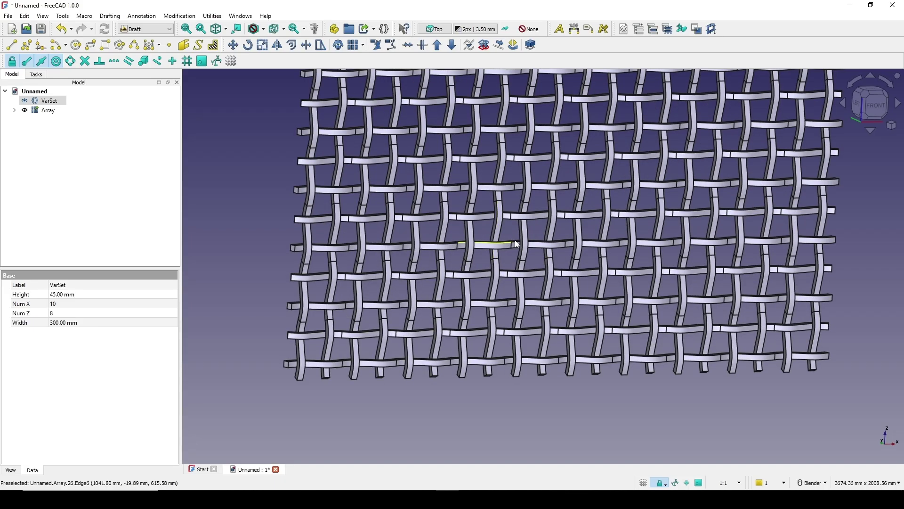